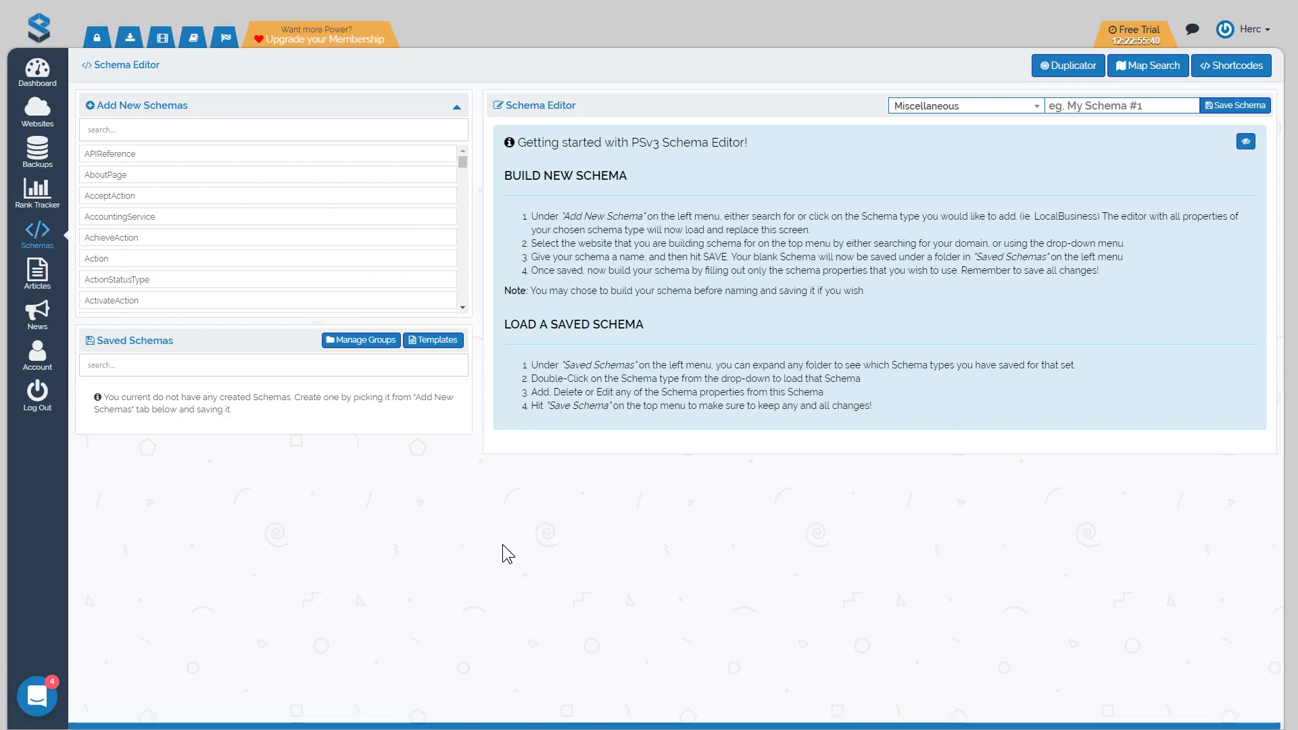
Step: Search the new schema types for "Loca" and load the LocalBusiness schema into the editor
click(215, 132)
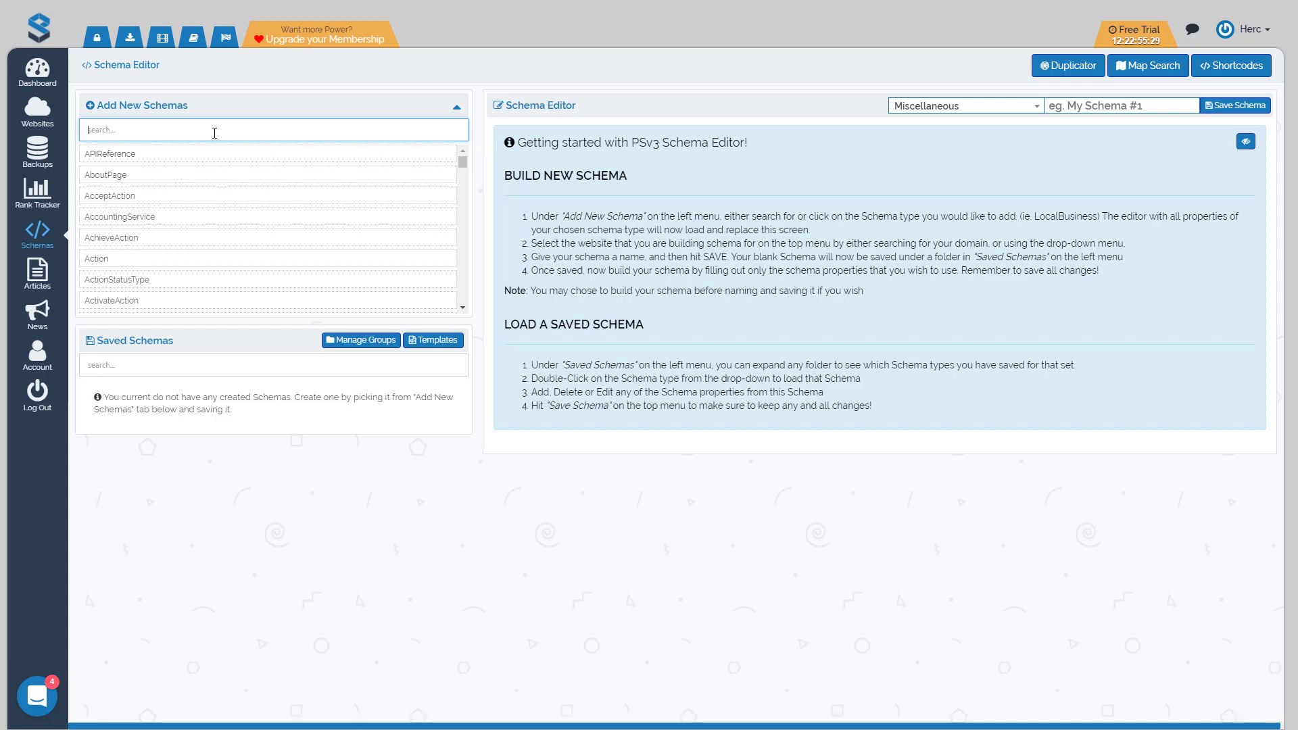
text(Loca)
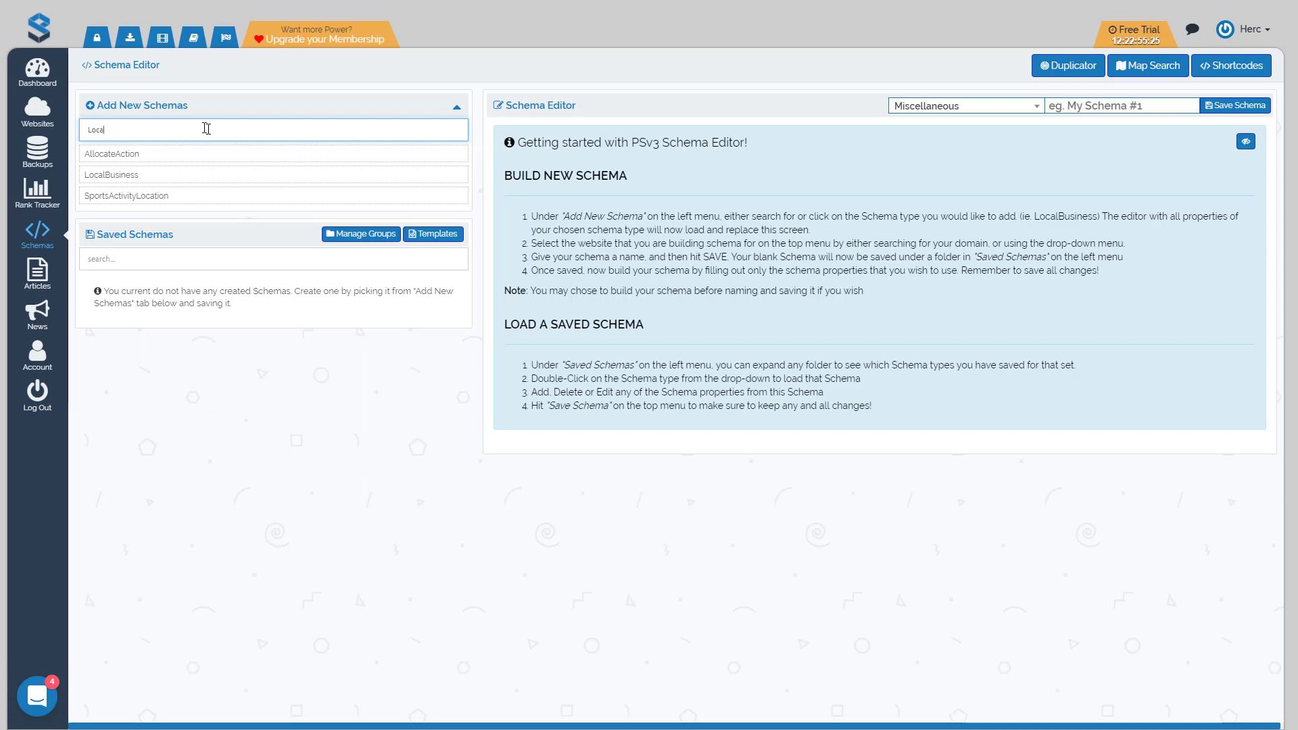
click(125, 177)
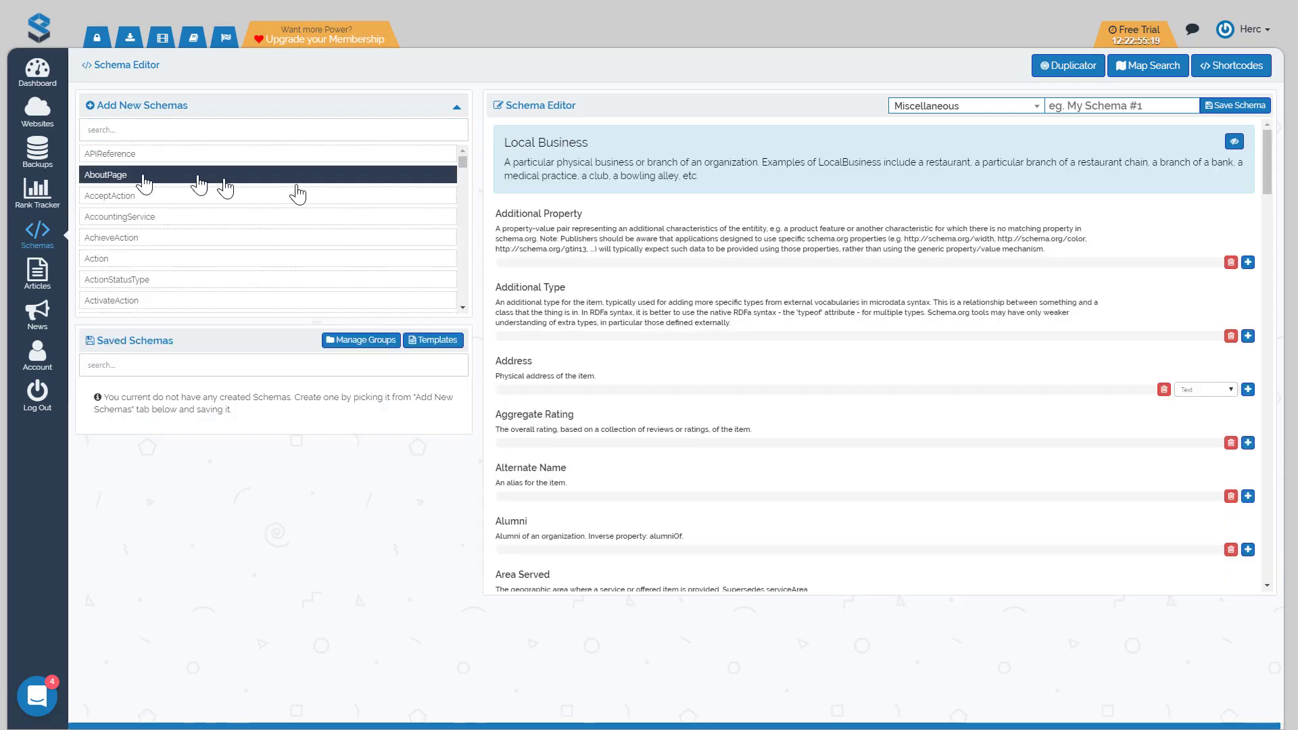
Step: Examine the Local Business schema's description and its list of available properties
mouse_move(506, 141)
mouse_down()
mouse_move(595, 142)
mouse_move(514, 143)
mouse_up()
click(617, 143)
click(606, 154)
scroll(631, 217, down, 8)
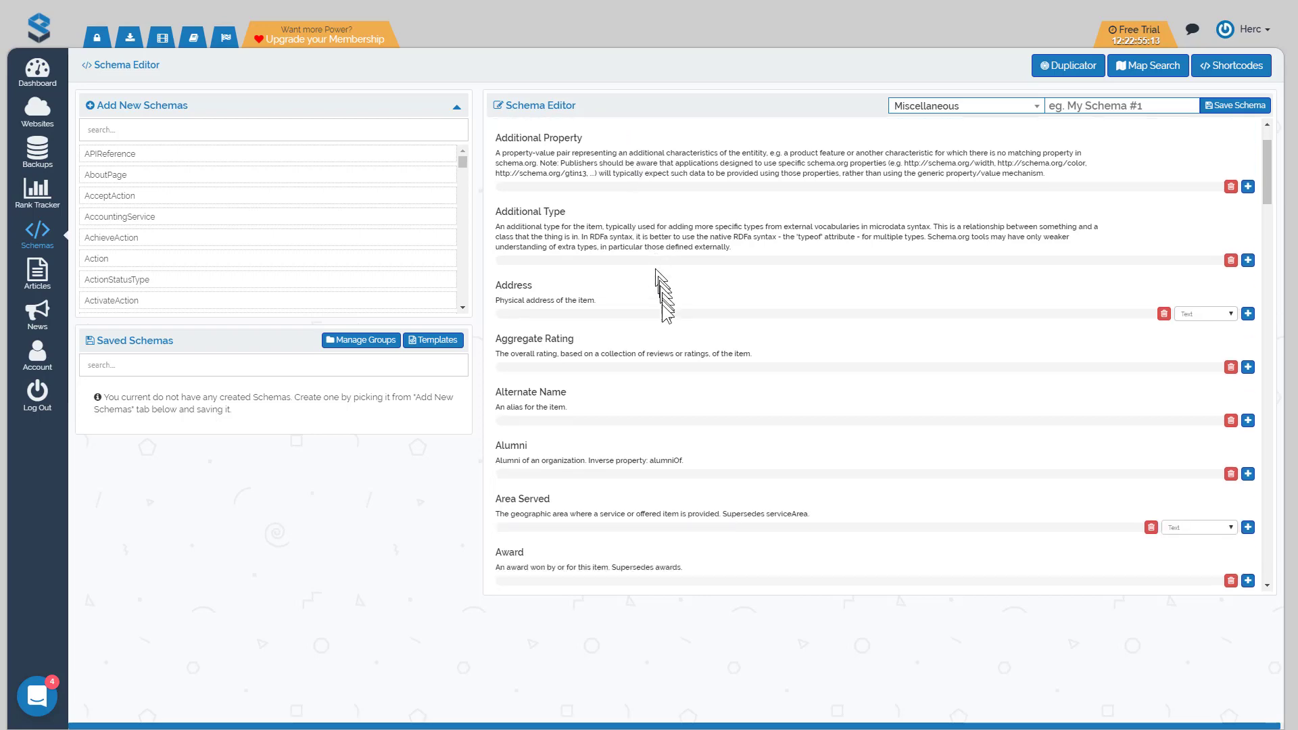
scroll(695, 424, up, 8)
scroll(684, 399, down, 12)
scroll(758, 391, down, 10)
scroll(759, 390, up, 15)
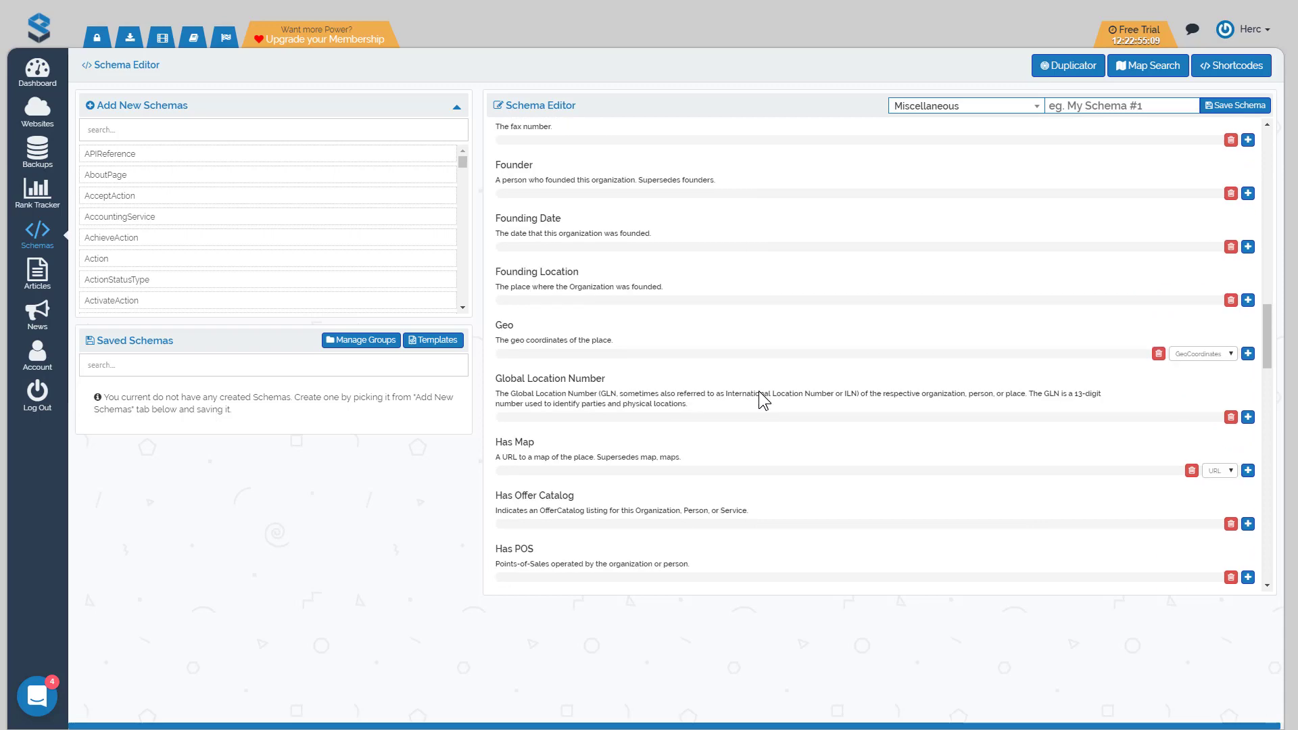
scroll(758, 390, up, 6)
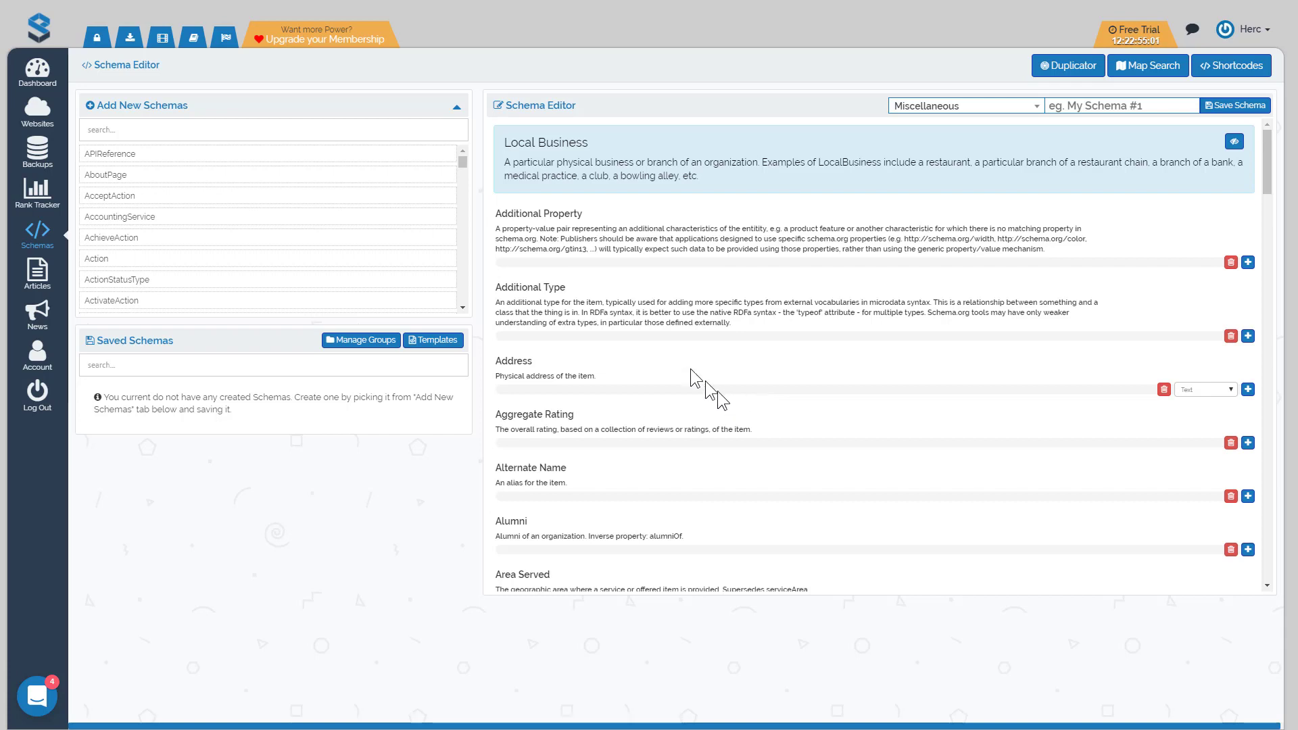
Step: Add trial entries to the Additional Property and Additional Type properties and remove them again
click(1248, 262)
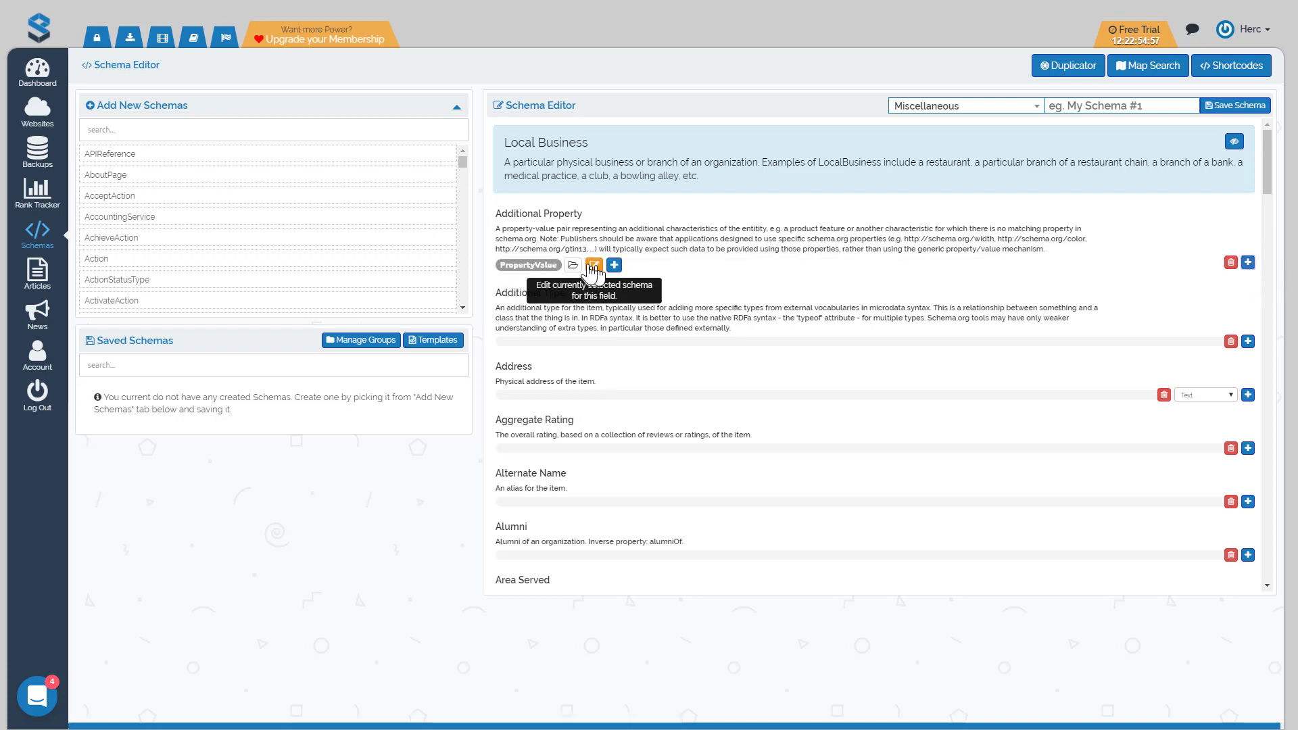
click(1248, 342)
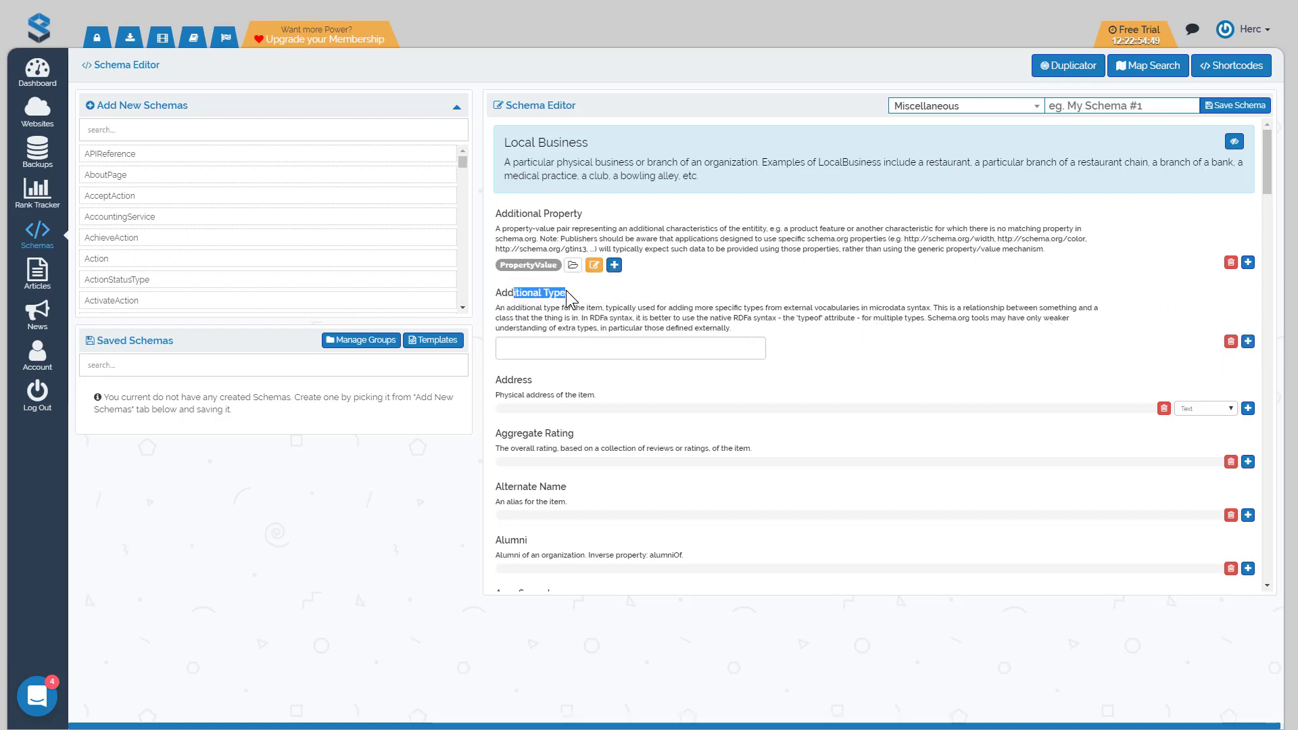
click(571, 351)
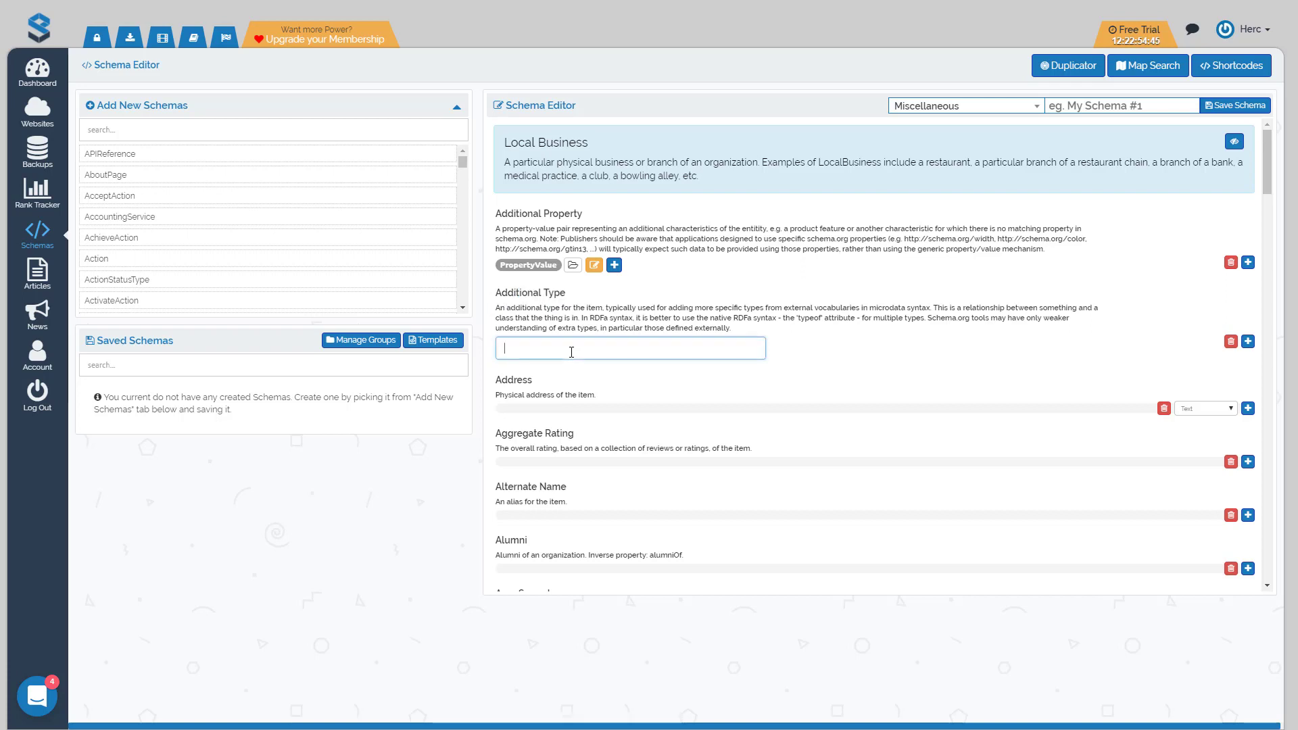
drag(472, 301, 737, 330)
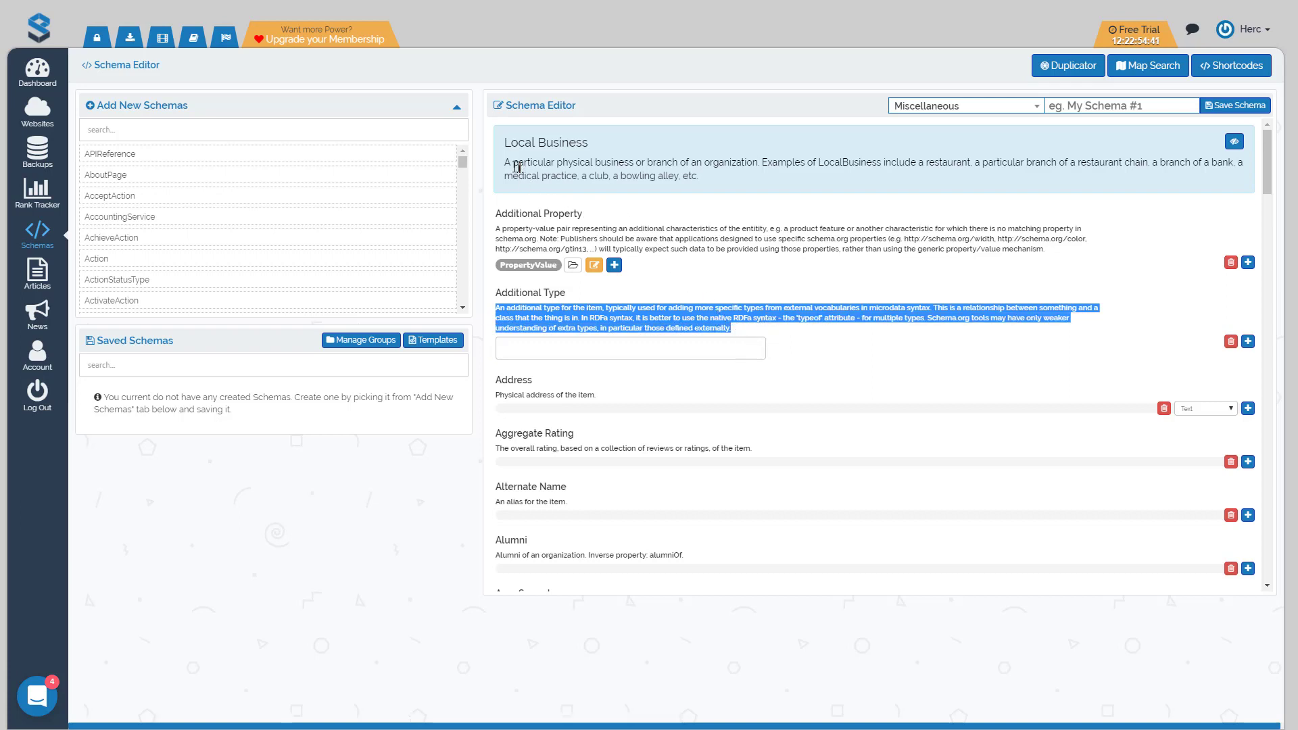
drag(505, 162, 673, 175)
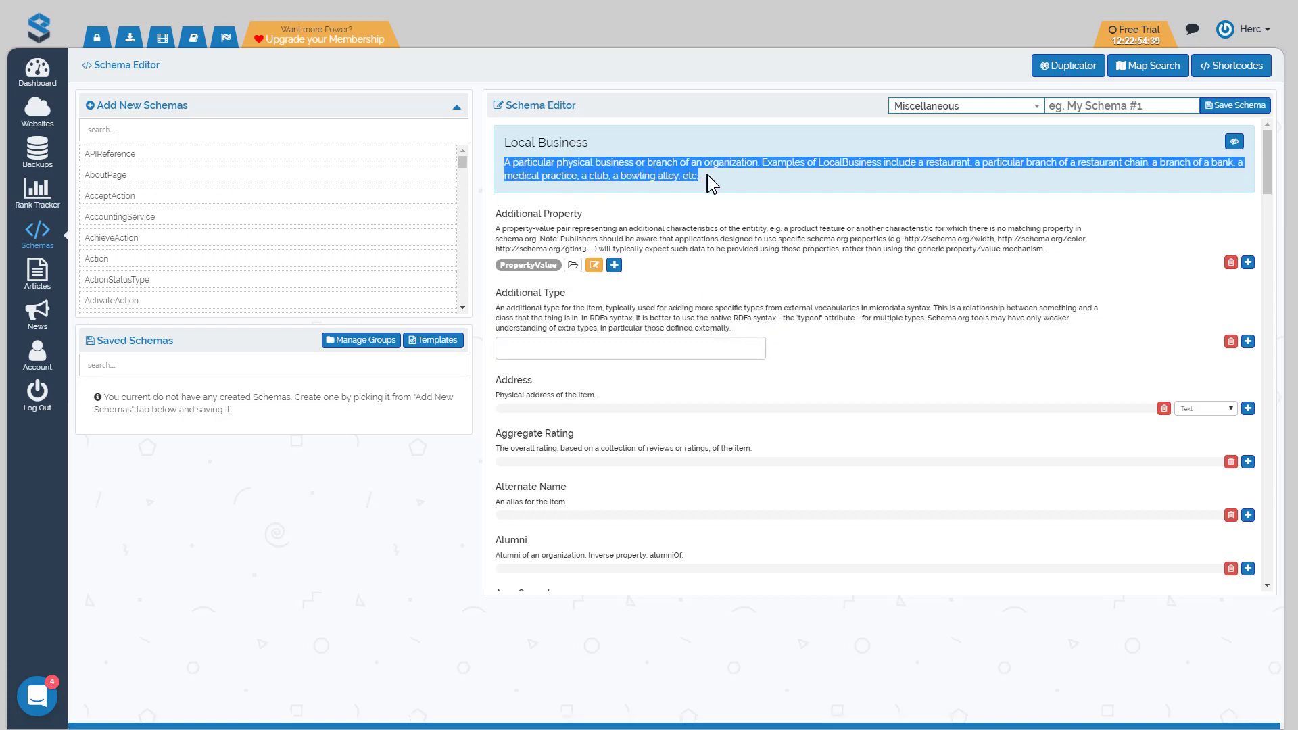
click(705, 176)
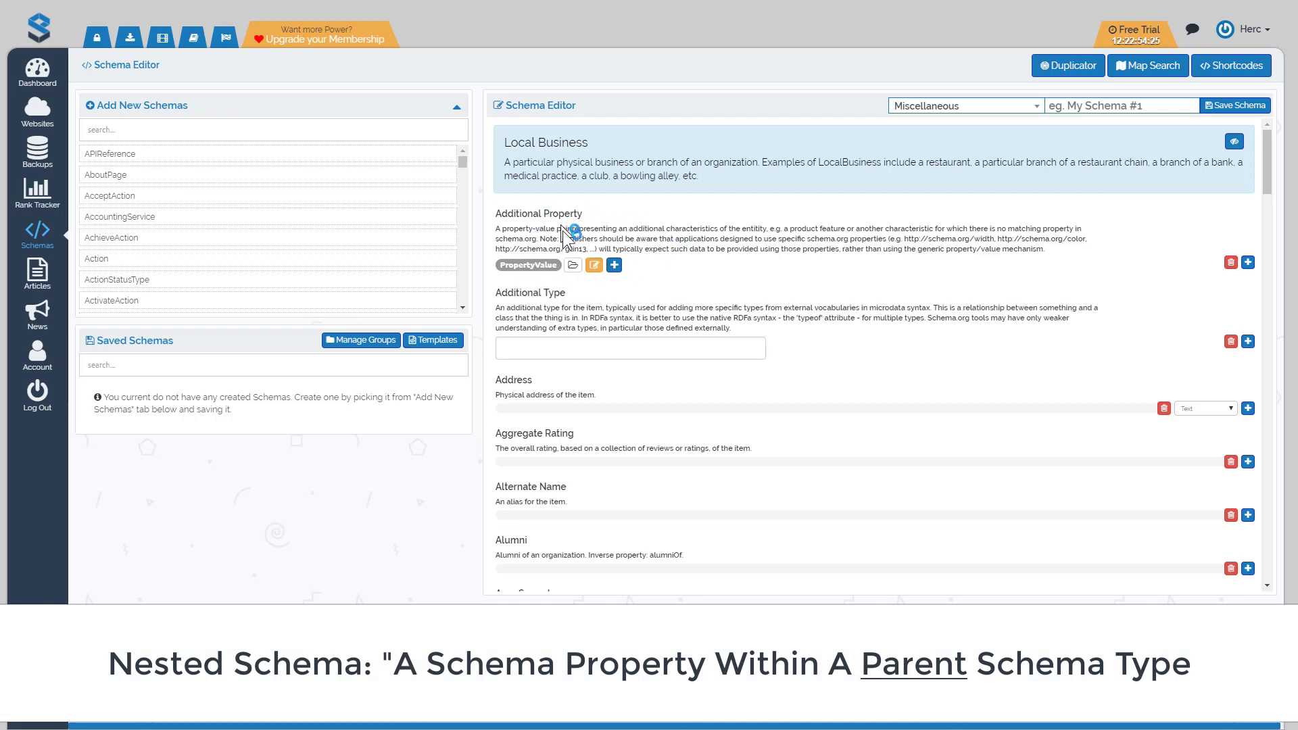
click(606, 348)
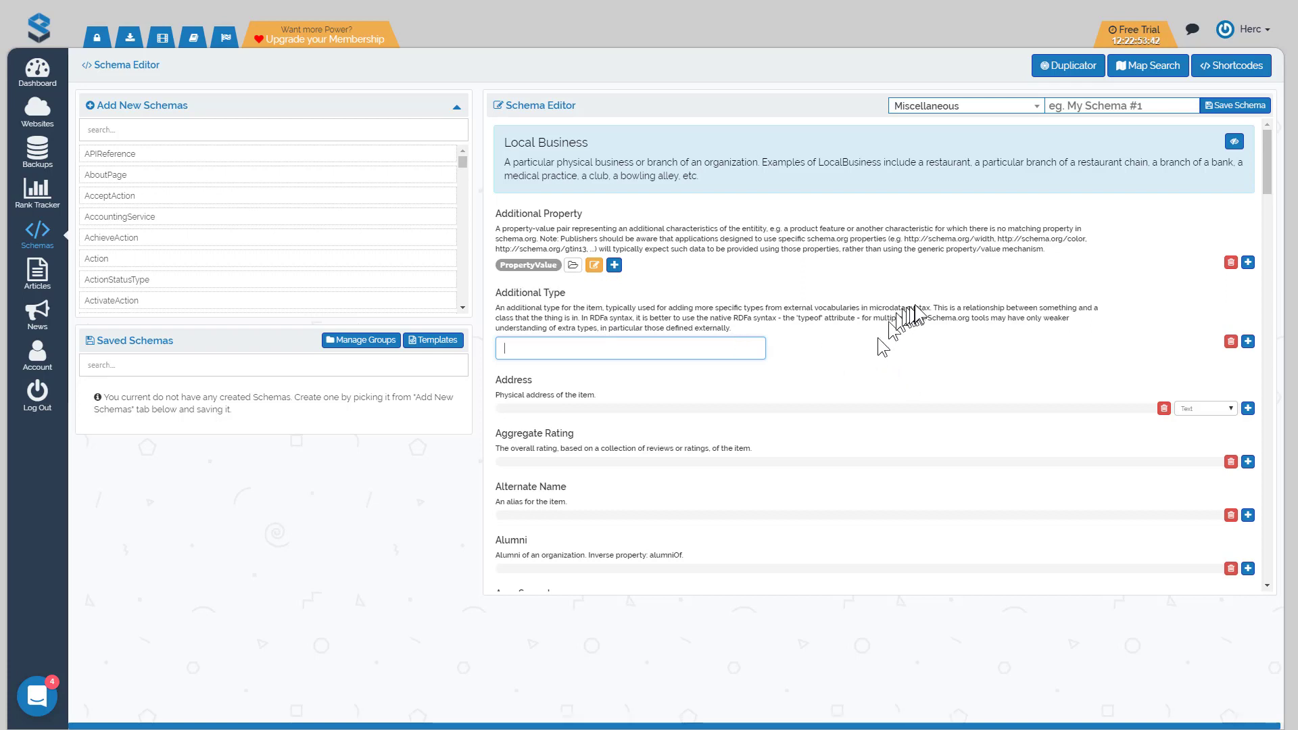
click(1231, 264)
click(1231, 336)
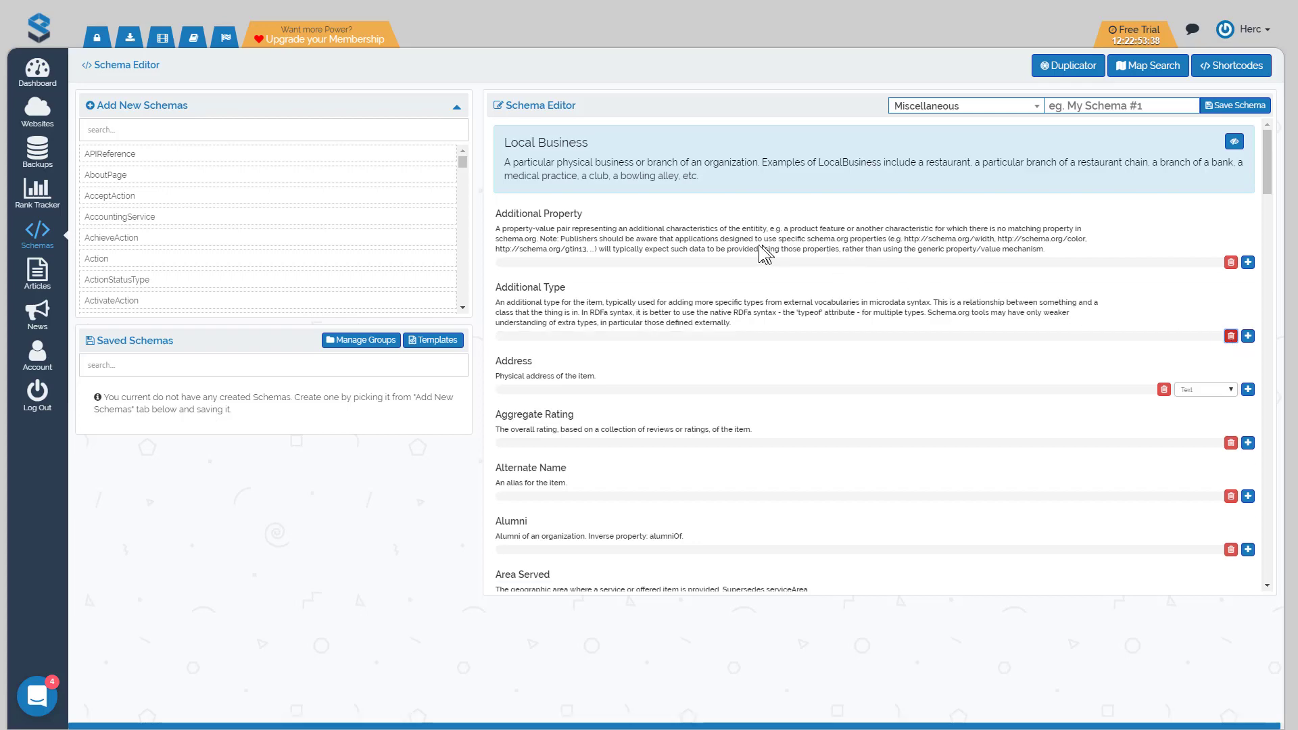
Step: Find the Address property with a page search for "Addres" and add a Text entry to it
scroll(763, 344, down, 1)
scroll(761, 342, down, 3)
scroll(761, 342, up, 3)
scroll(761, 343, up, 1)
key(ctrl+f)
text(Addres)
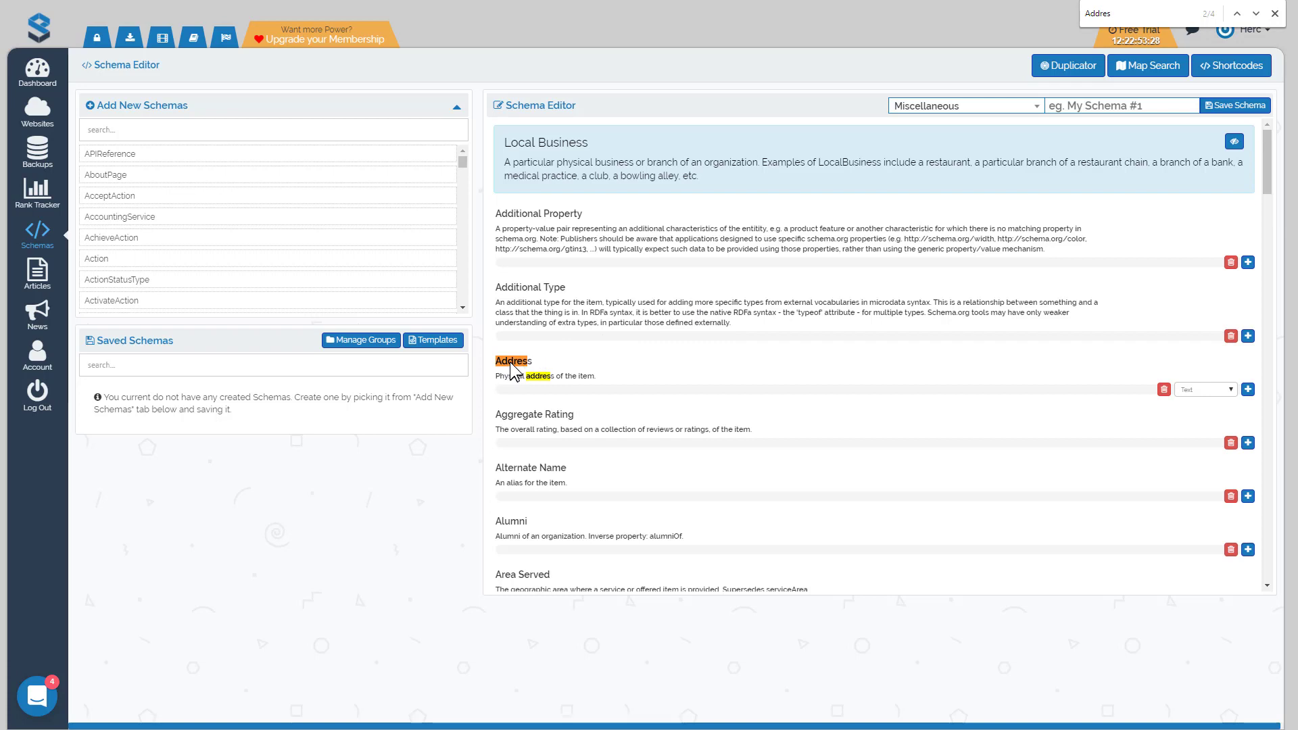
click(1200, 392)
click(1191, 401)
click(1249, 390)
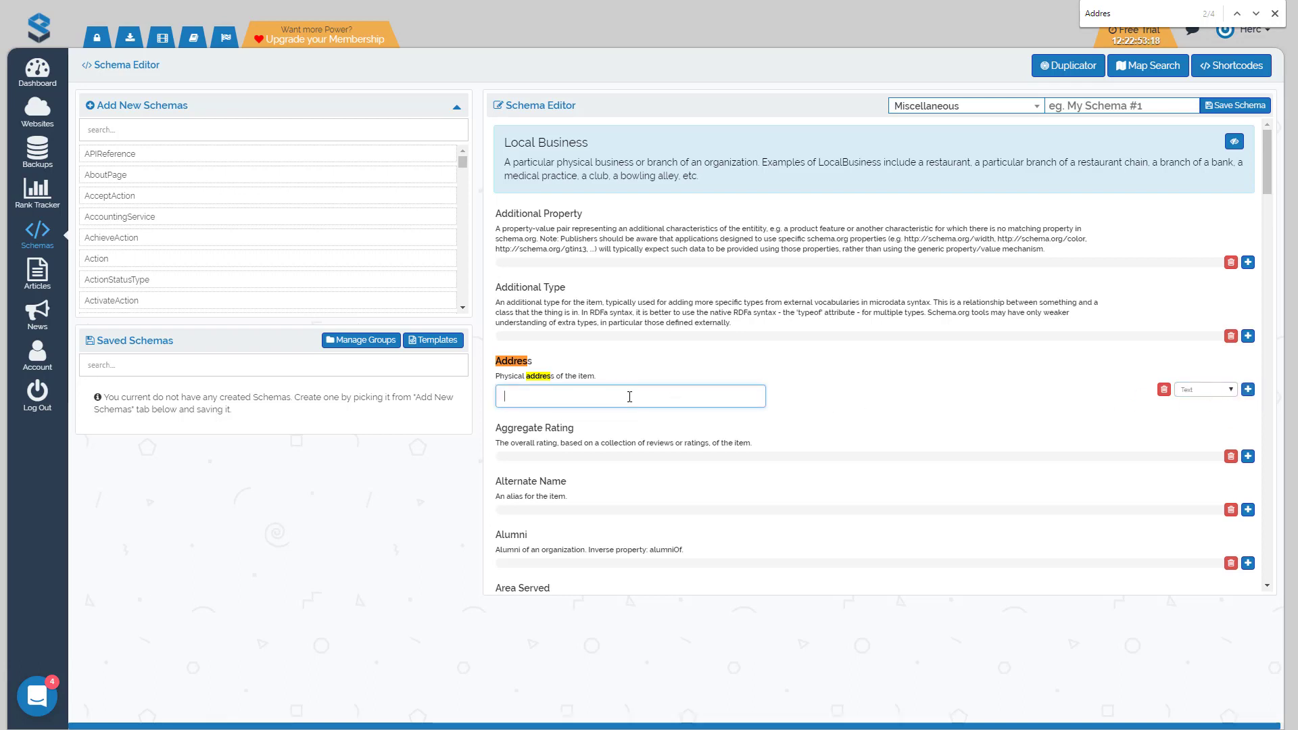
Step: Enter the full business address, including city, province and postal code, as plain text in the Address property
text(123 Cherry Lane, Edmonton, ALbert)
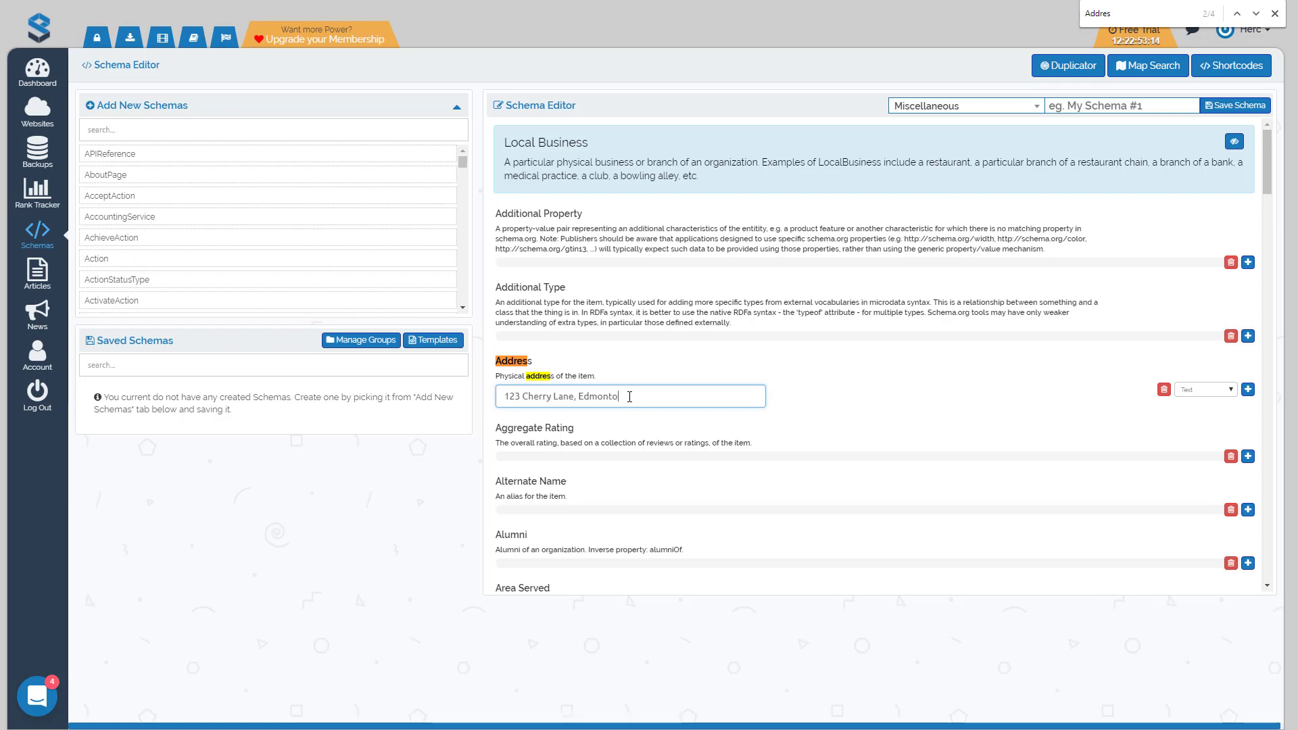
key(BackSpace)
key(BackSpace)
key(BackSpace)
key(BackSpace)
key(BackSpace)
text(lba)
key(BackSpace)
text(erta,)
key(BackSpace)
text(.  T4N1D4)
drag(718, 399, 507, 398)
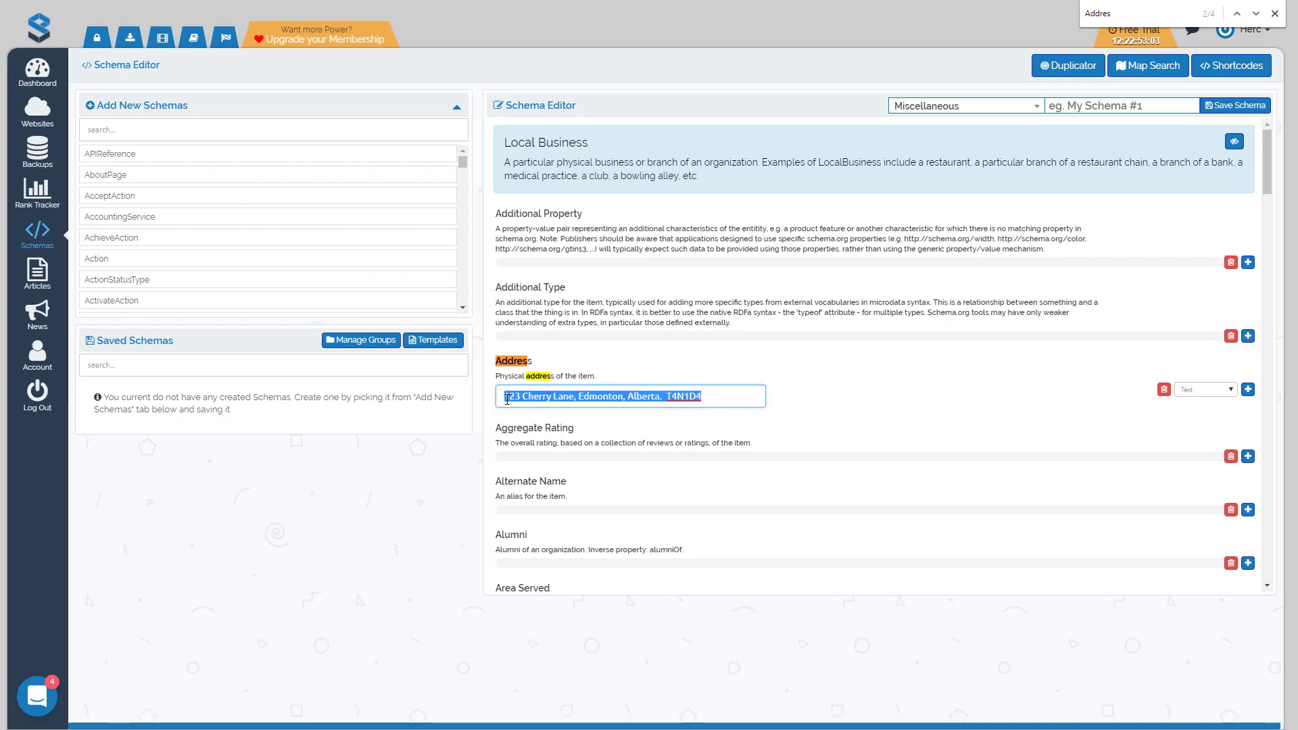
Step: Clear the text in the Address property and switch its value type to PostalAddress
click(1197, 390)
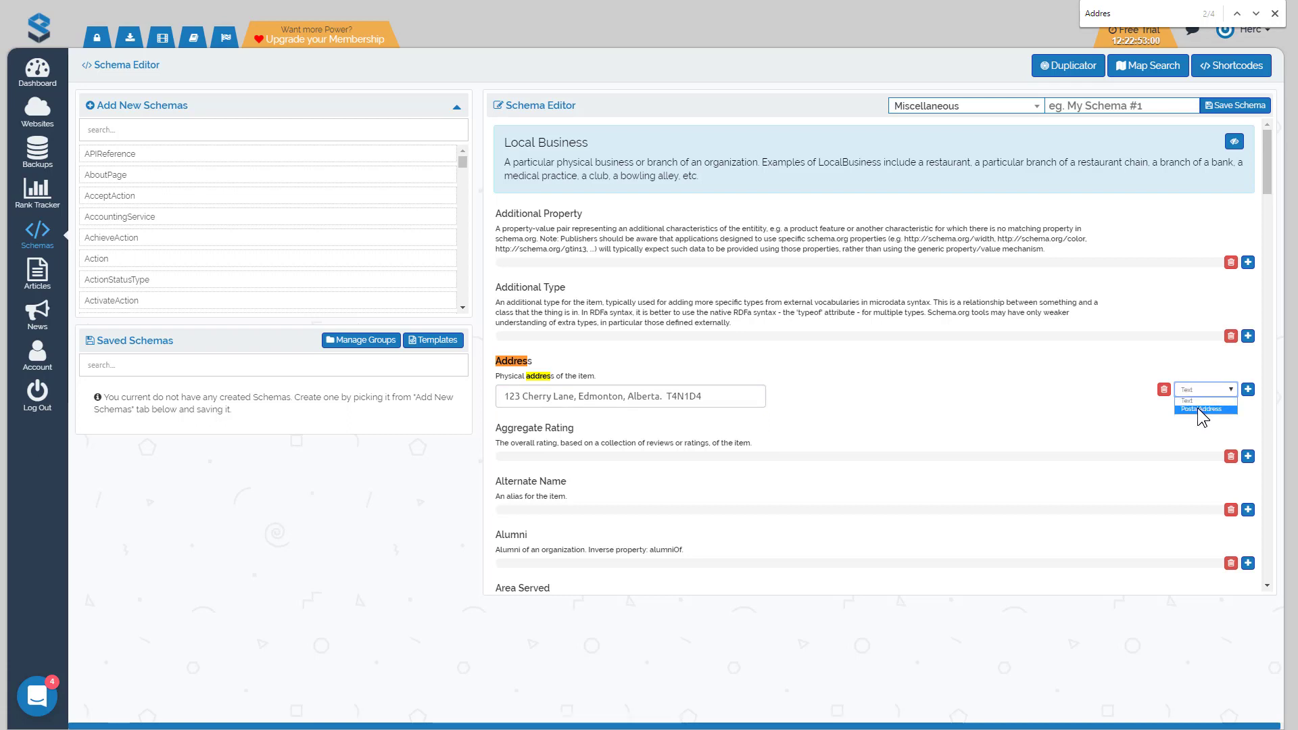
drag(717, 397, 504, 397)
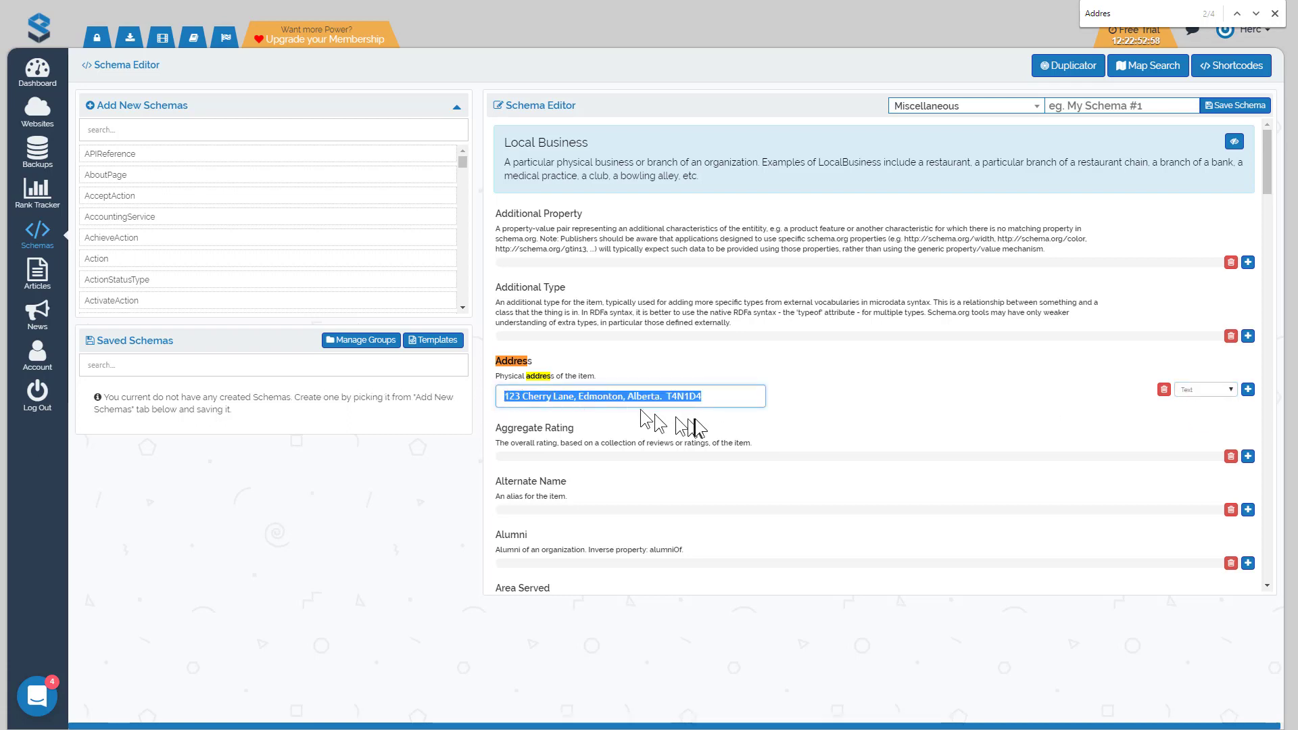
key(BackSpace)
click(1202, 391)
click(1202, 408)
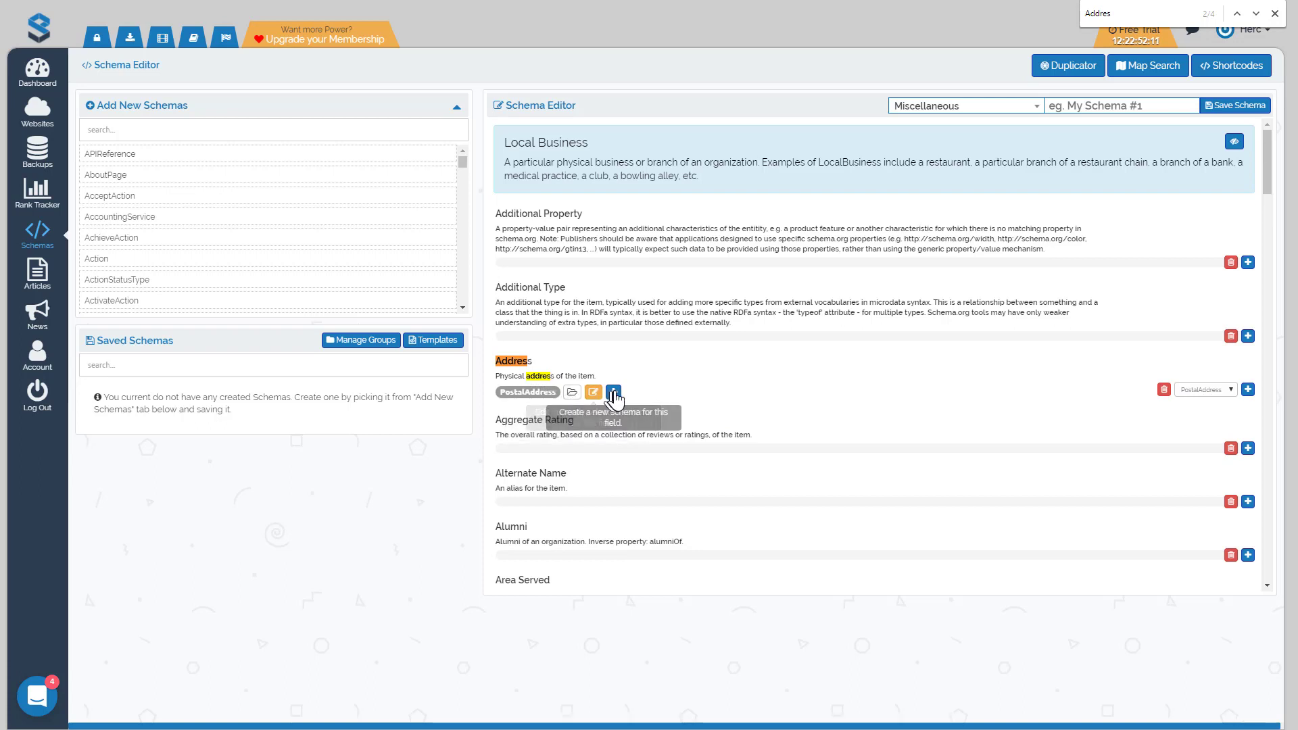
Step: Create a new nested PostalAddress schema for the Local Business Address property
drag(626, 142, 503, 143)
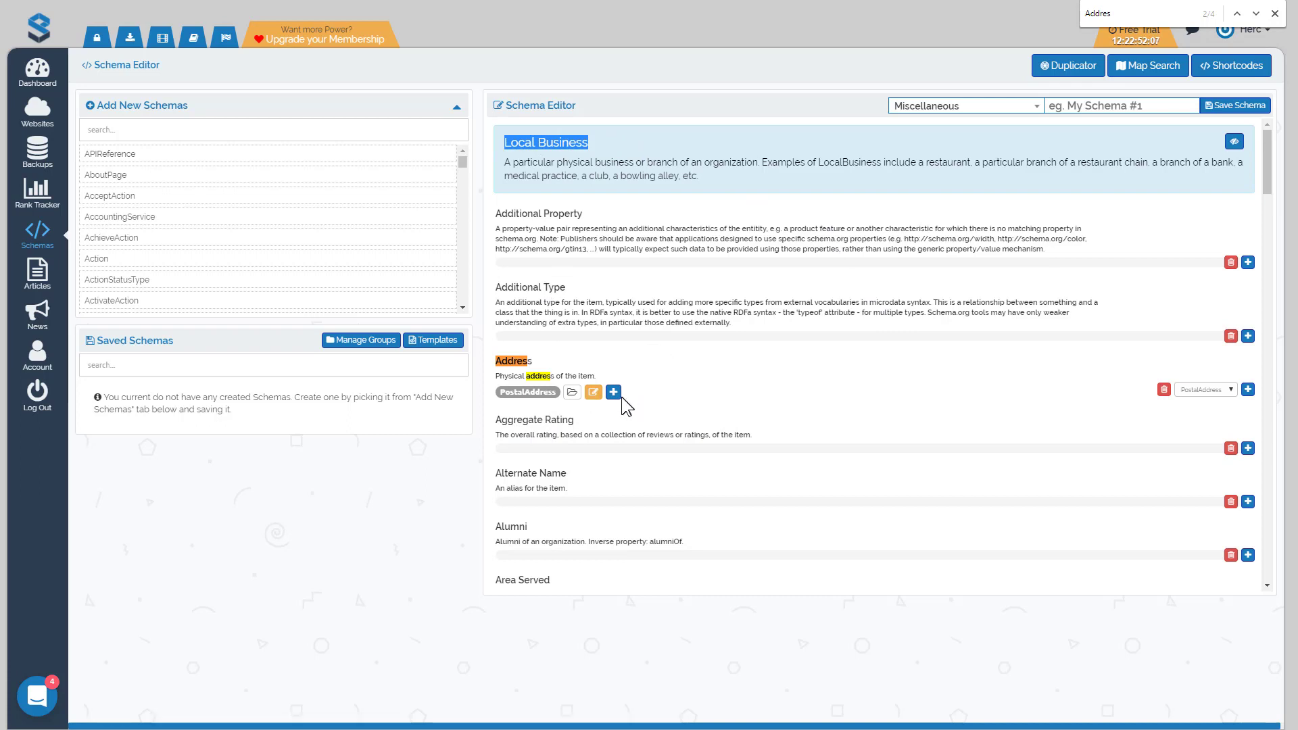
click(544, 362)
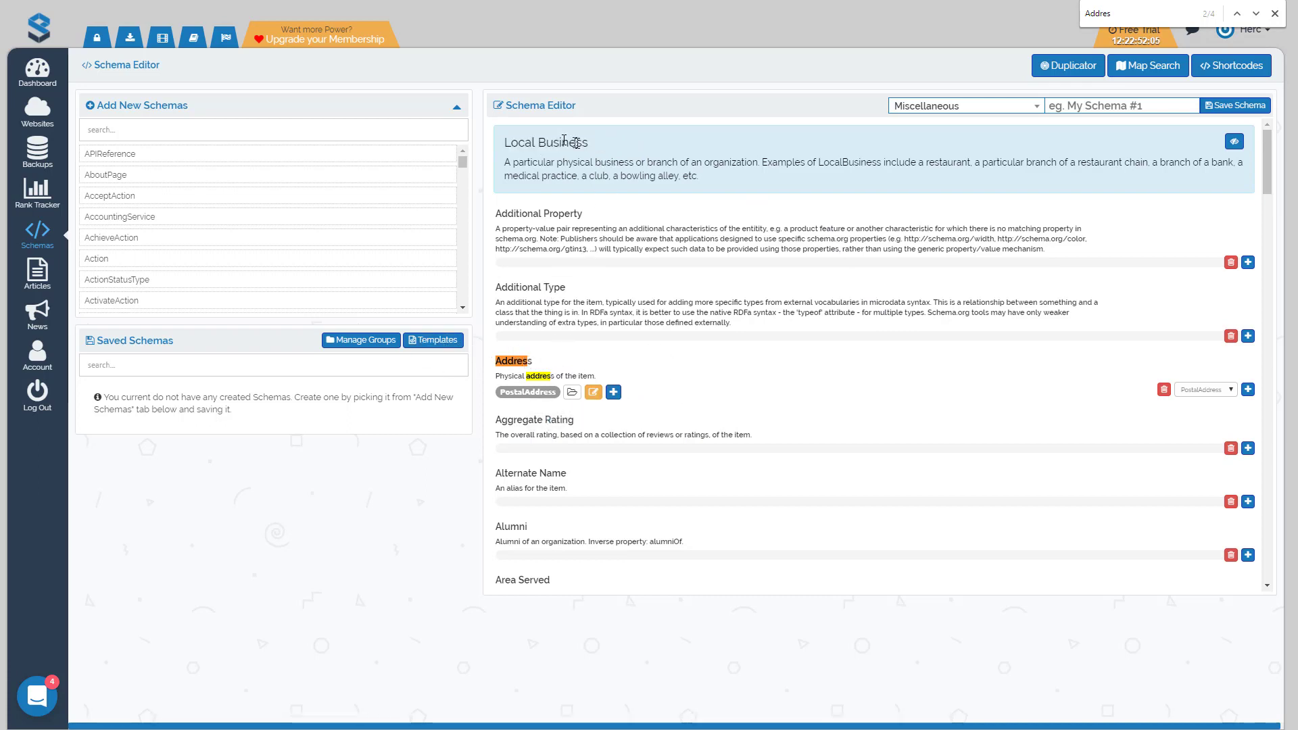
click(613, 392)
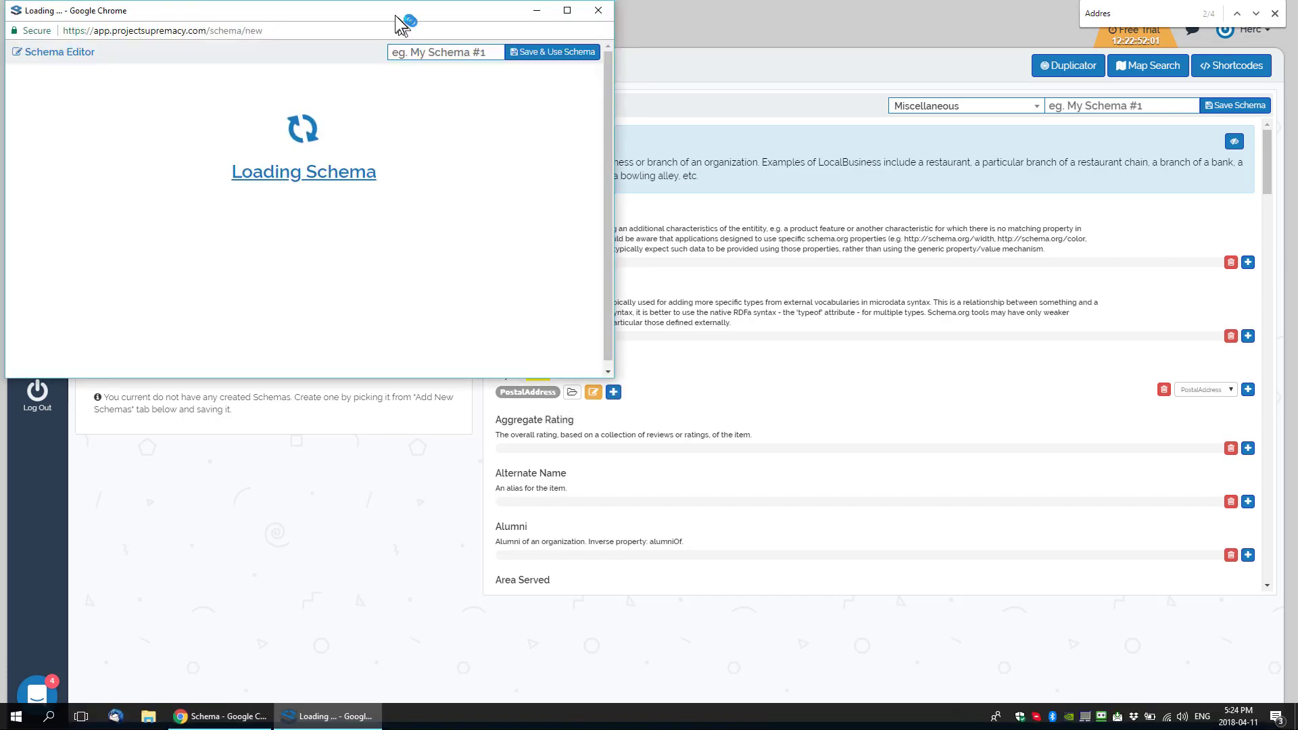
drag(401, 24, 693, 159)
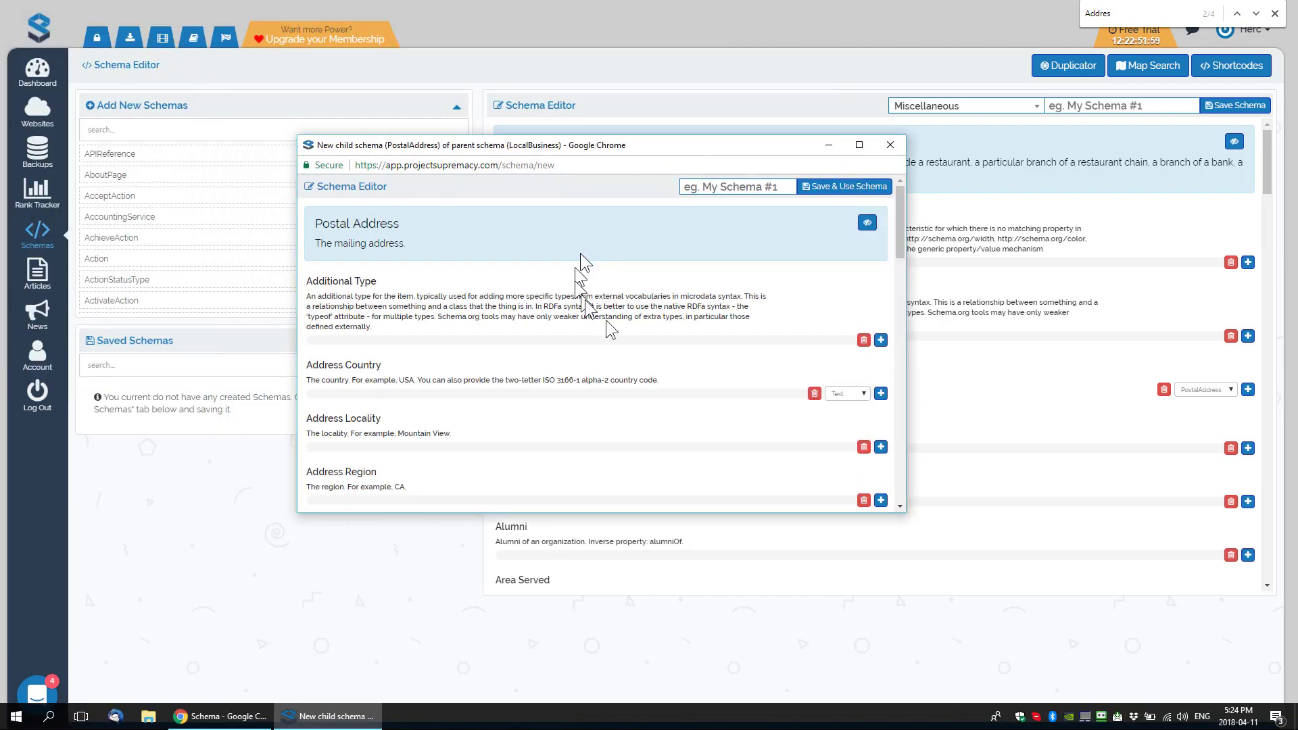
Step: Review the Postal Address properties and add an Address Country entry set to Canada
scroll(610, 325, down, 3)
scroll(519, 313, up, 3)
drag(380, 223, 315, 224)
scroll(500, 264, down, 1)
scroll(514, 291, down, 9)
scroll(515, 298, up, 9)
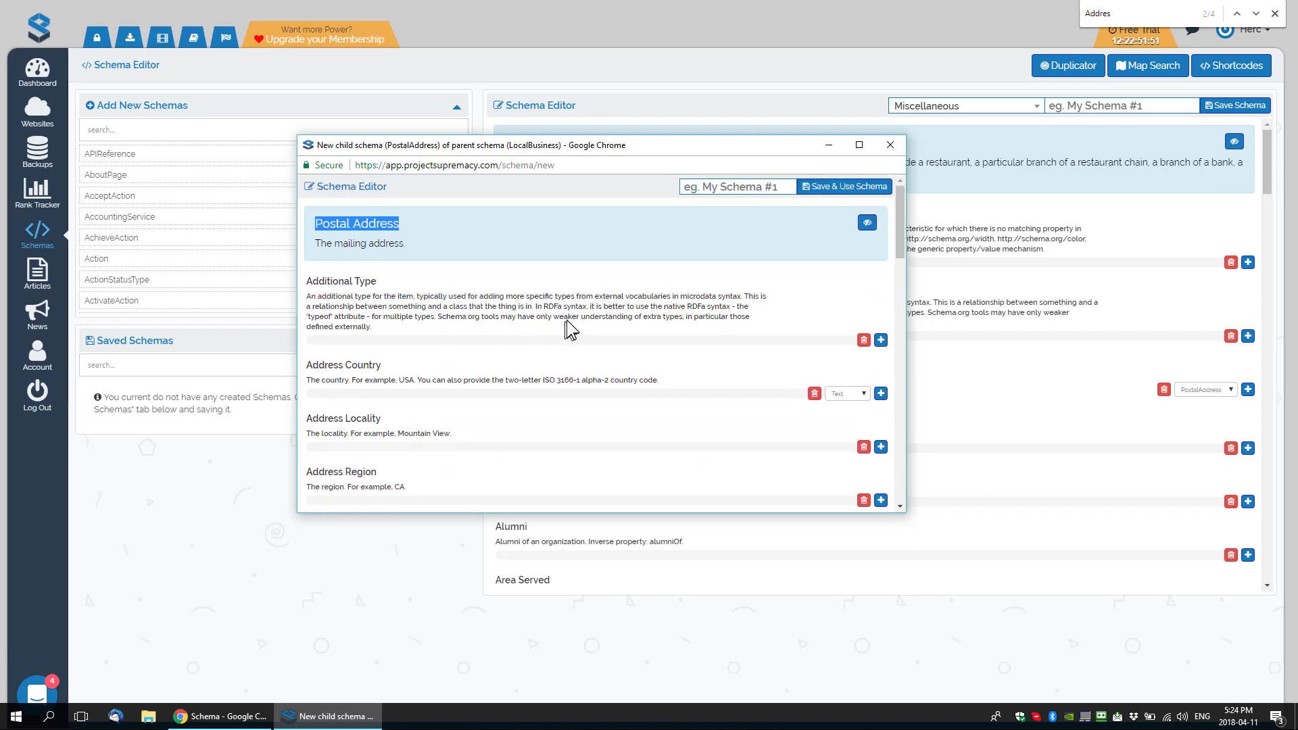
scroll(568, 331, down, 1)
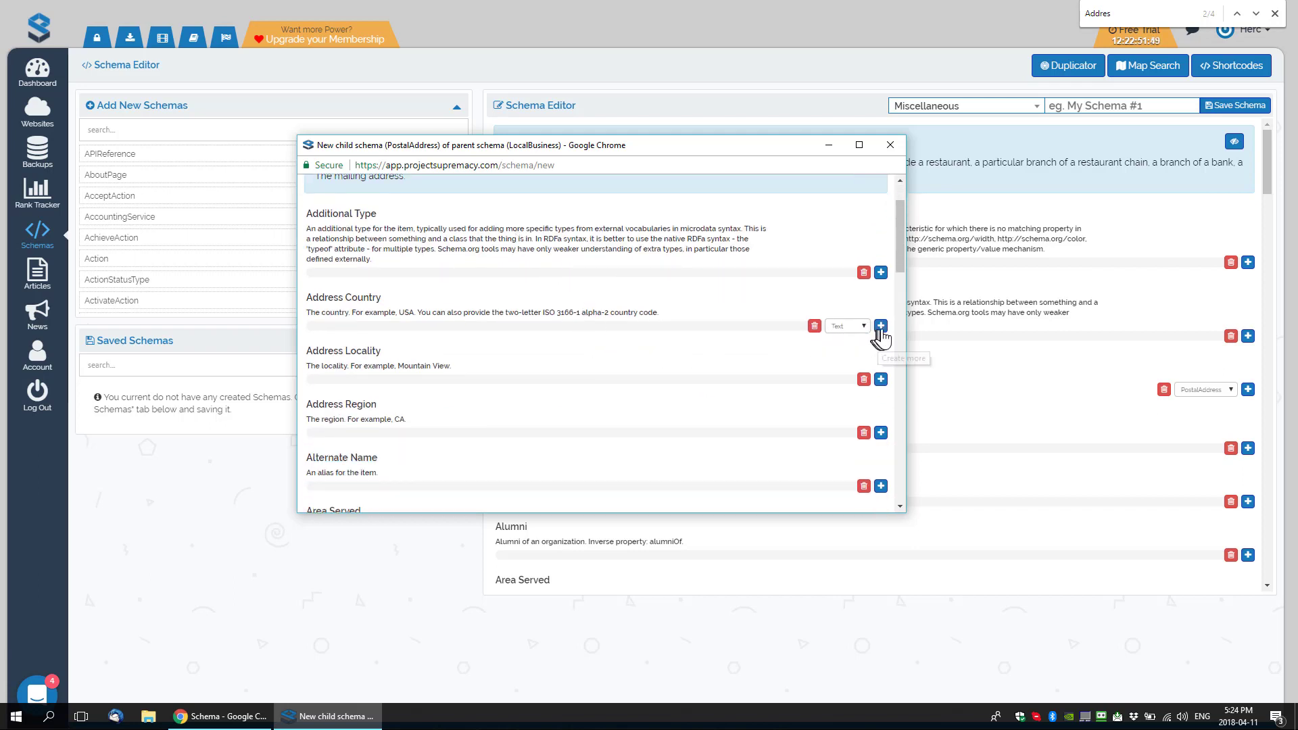
click(880, 326)
click(413, 333)
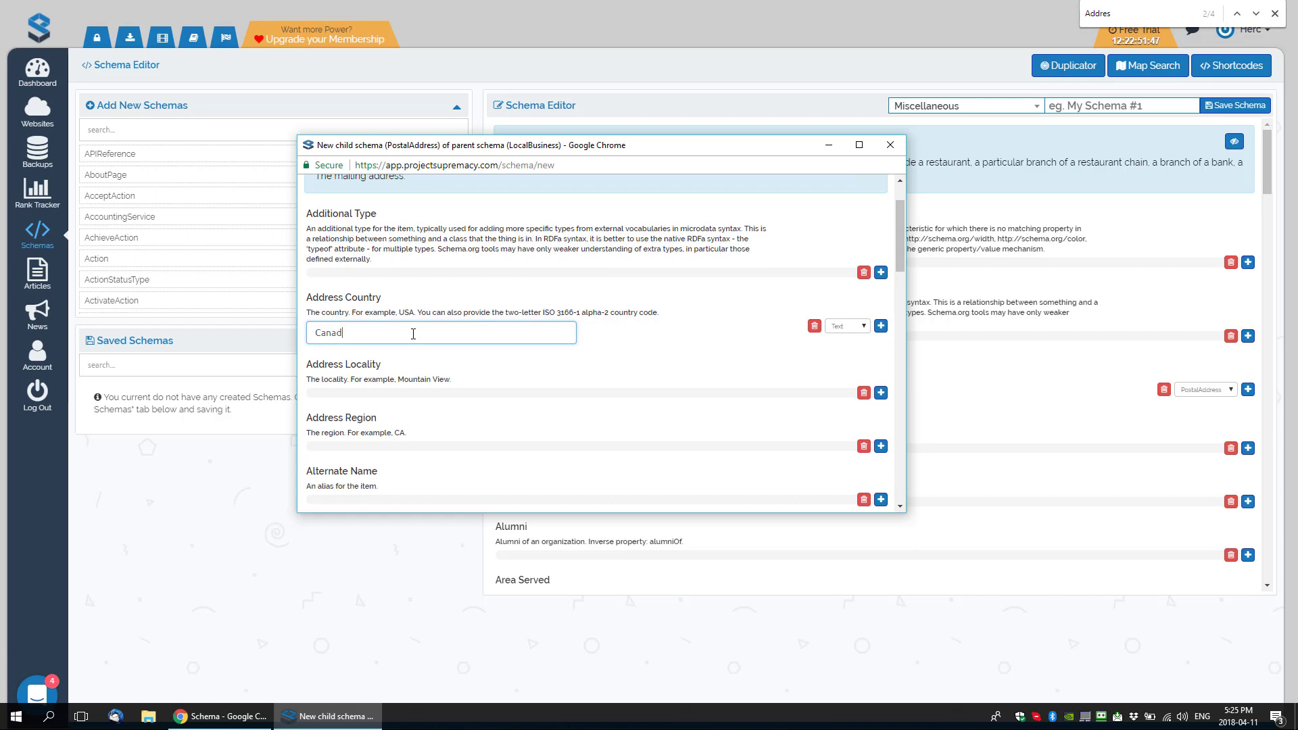
Step: Add Postal Code and Street Address entries to the Postal Address schema and fill in the business's details
scroll(617, 300, down, 12)
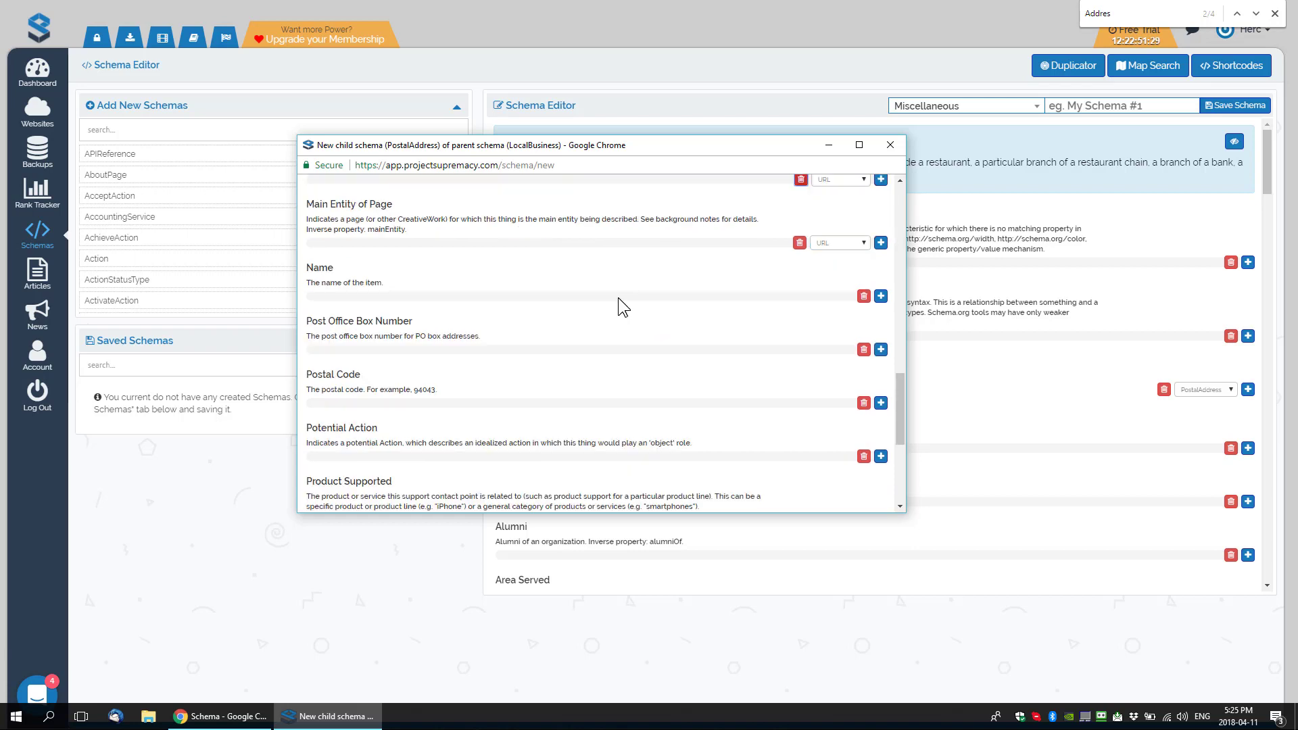
click(880, 403)
click(456, 411)
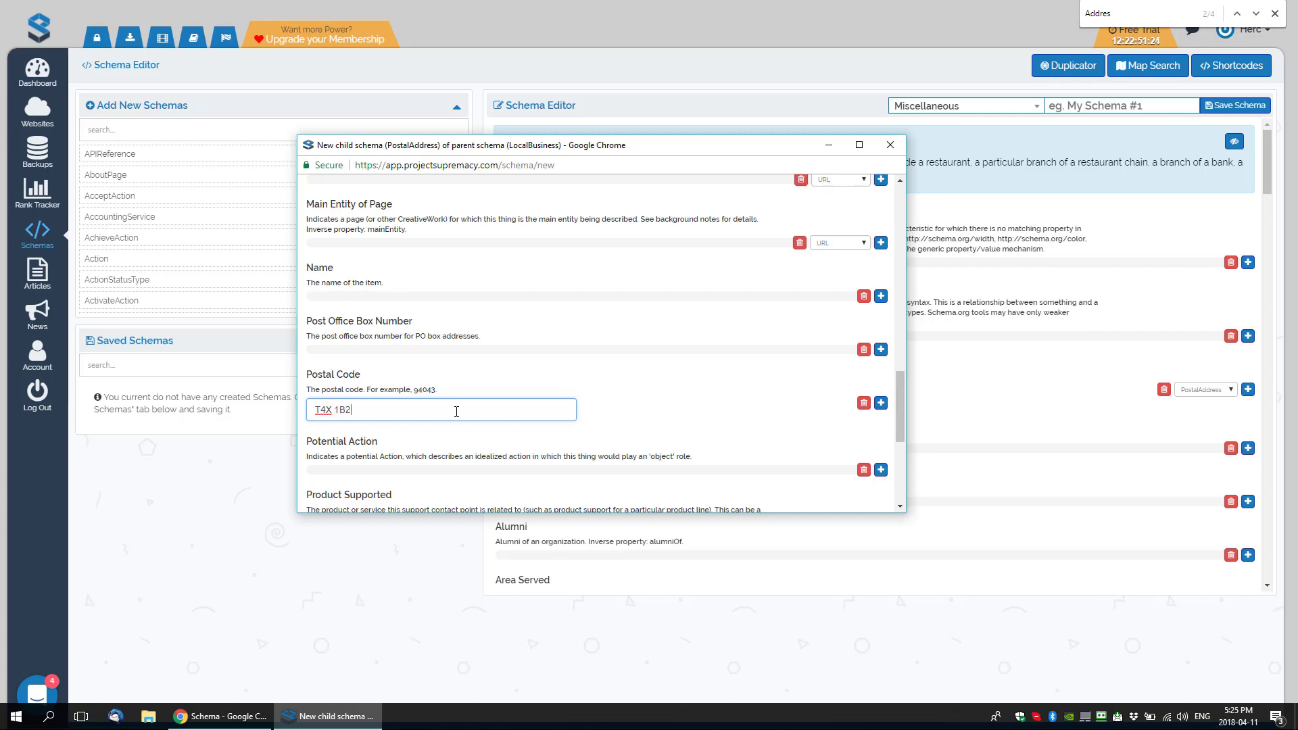
scroll(632, 358, down, 4)
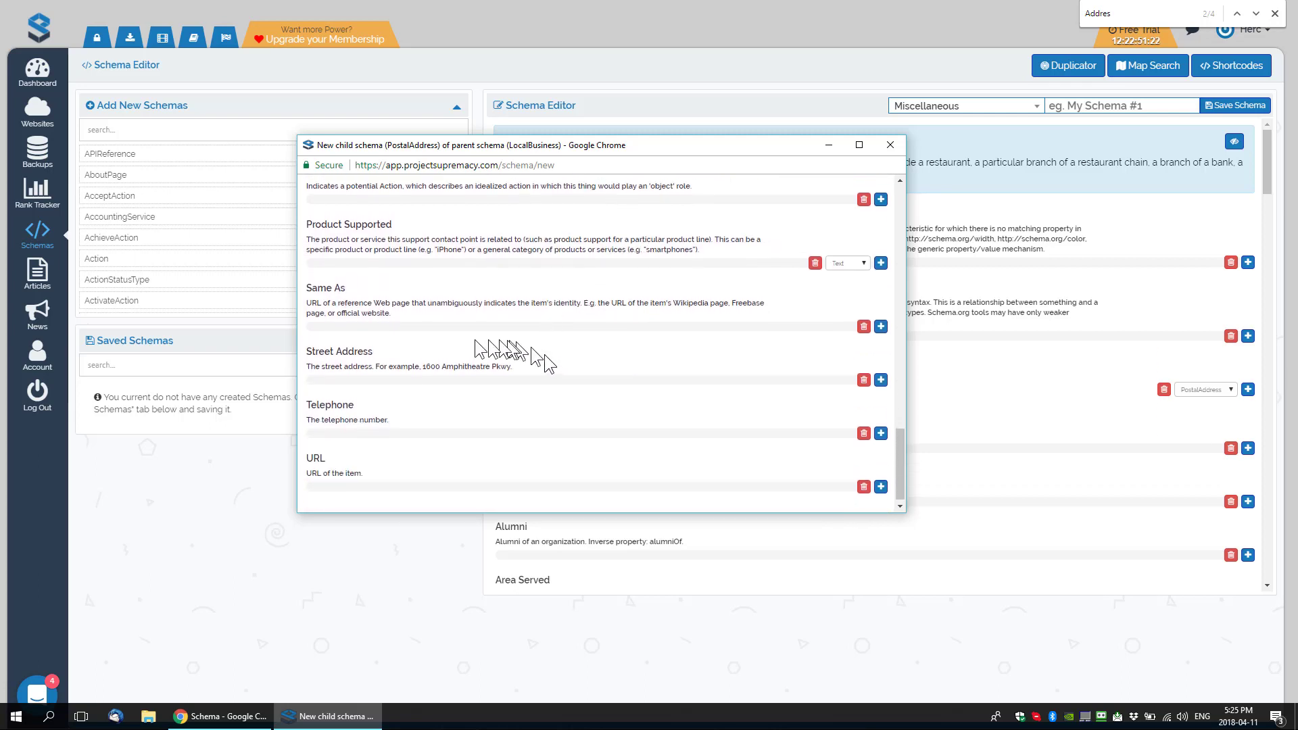
click(880, 379)
click(451, 387)
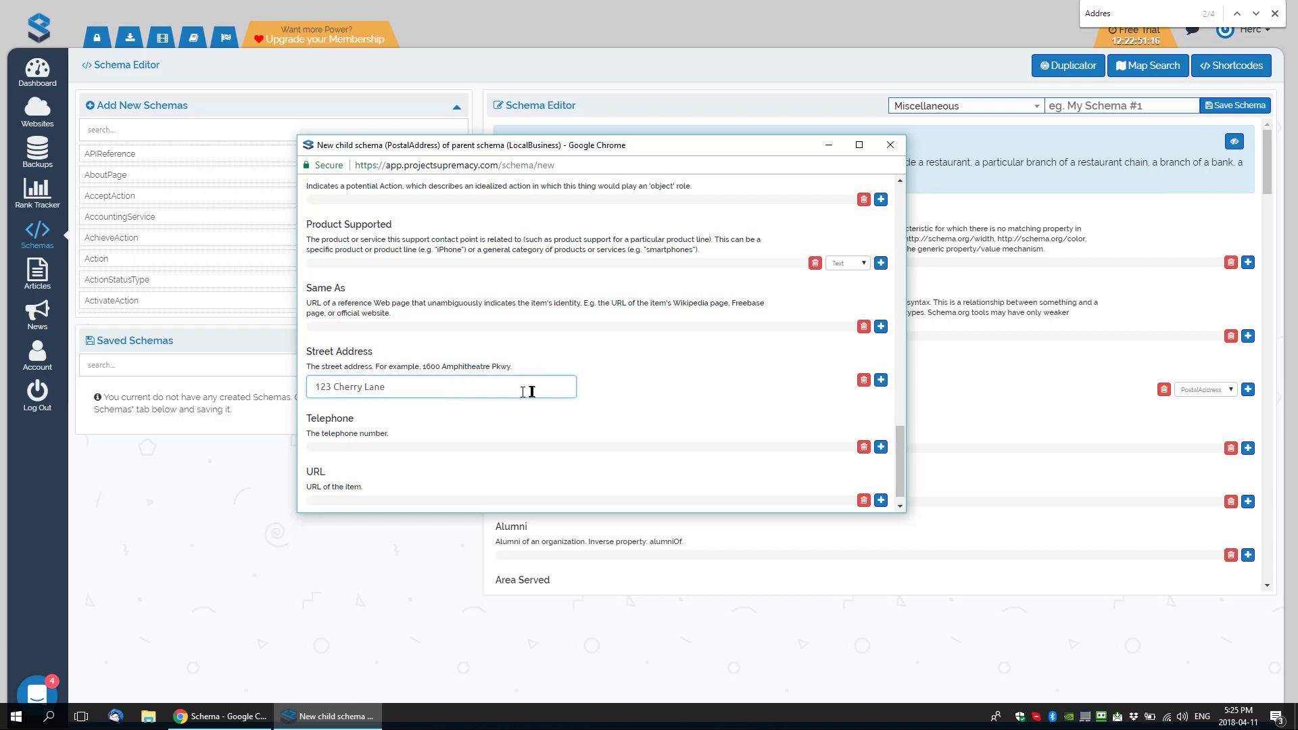
Step: Hide the empty properties of the Postal Address schema
scroll(531, 392, down, 1)
scroll(518, 410, up, 15)
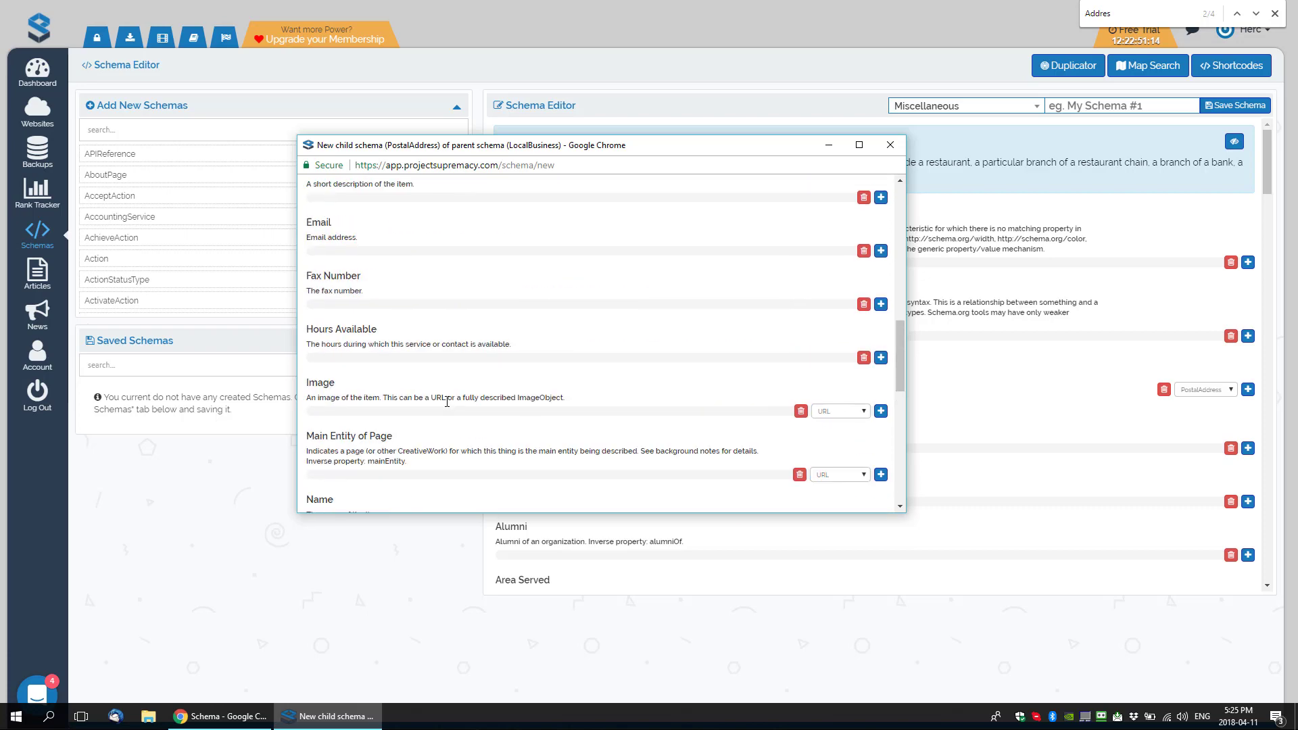
scroll(529, 328, up, 3)
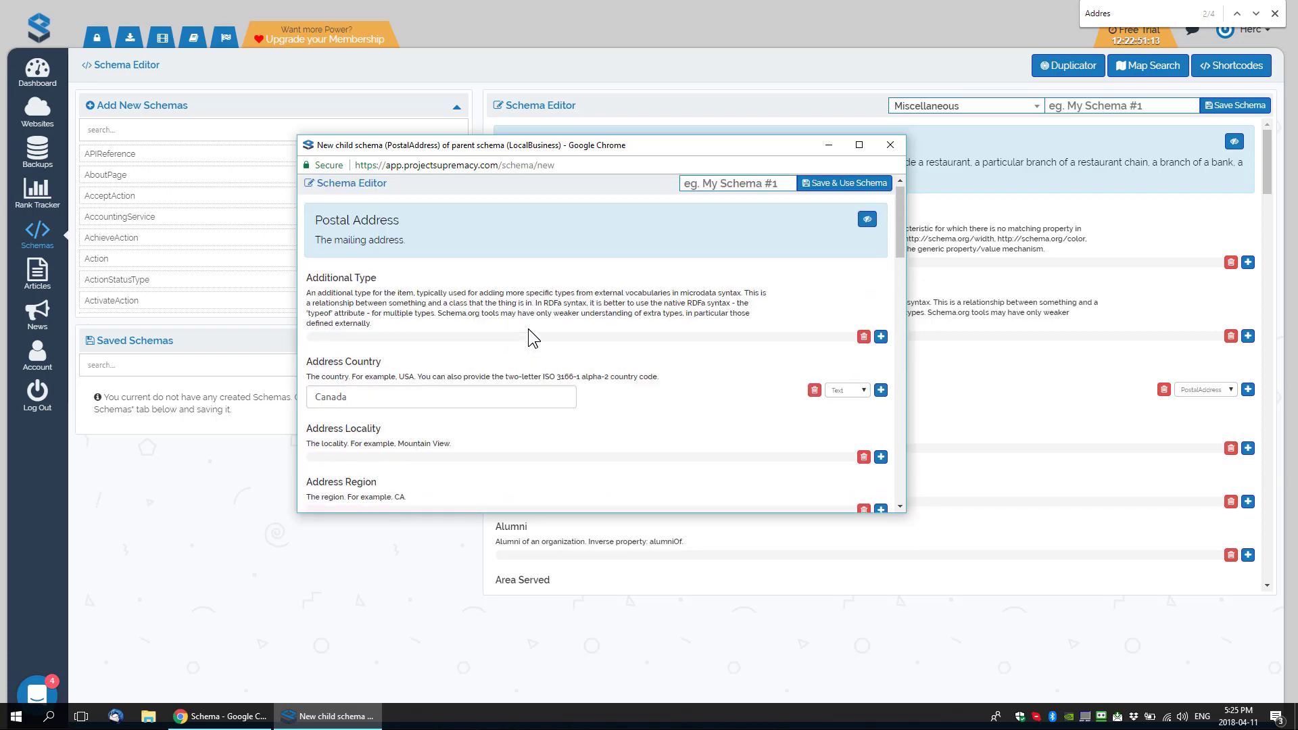
click(867, 222)
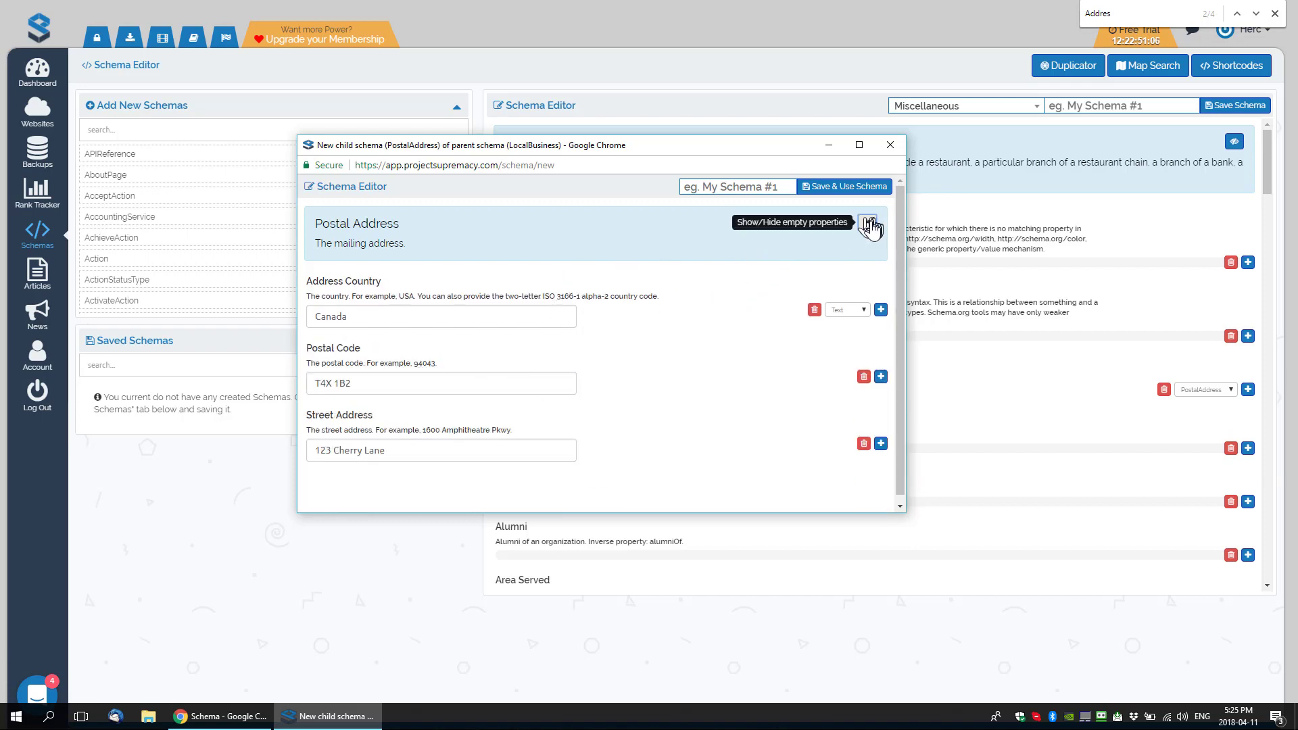
Step: Compare the filled-in Postal Address entries with the full property list, looking for address details that are still missing
click(867, 223)
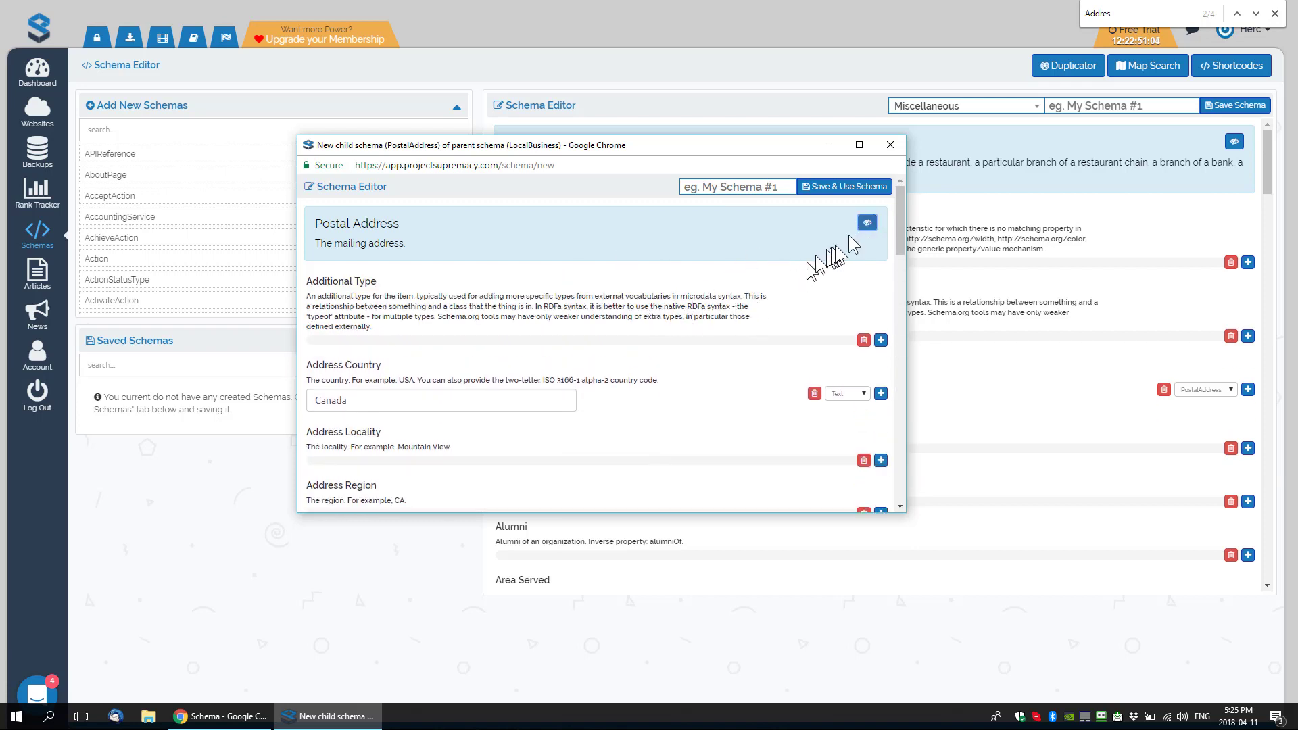
click(867, 223)
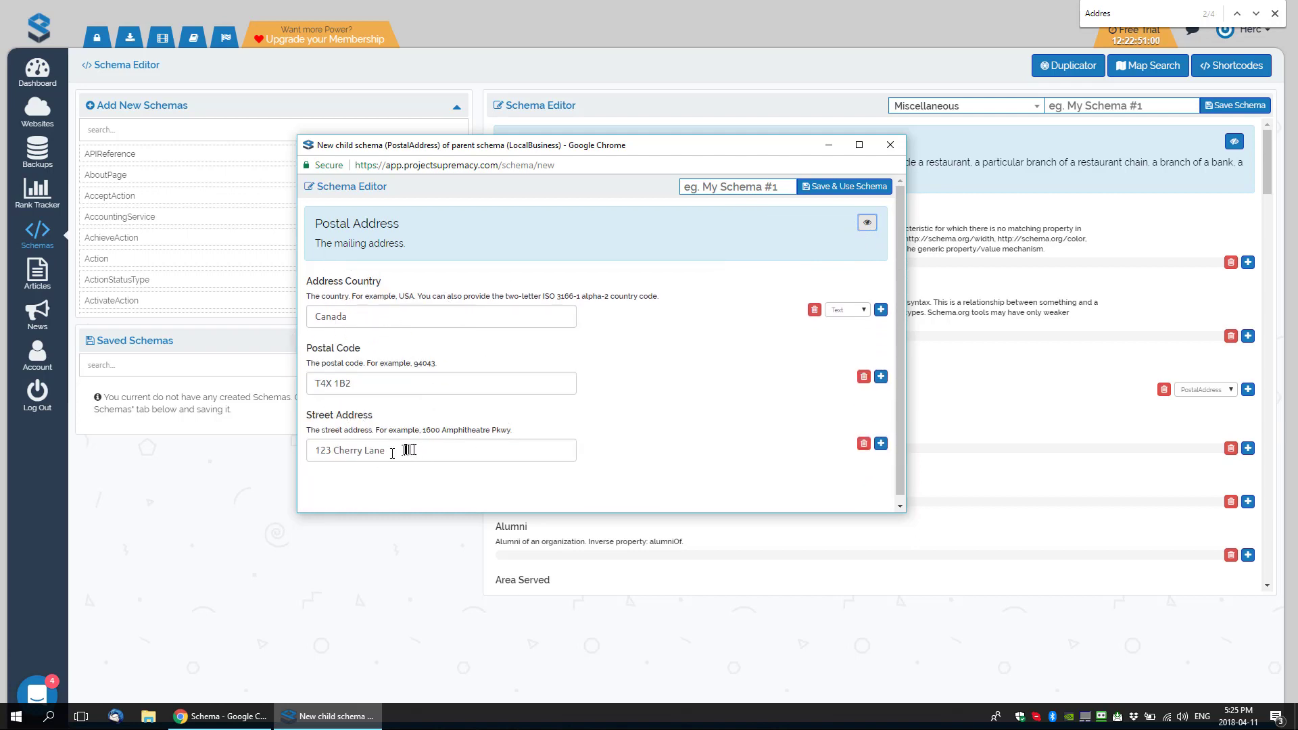
drag(408, 450, 342, 430)
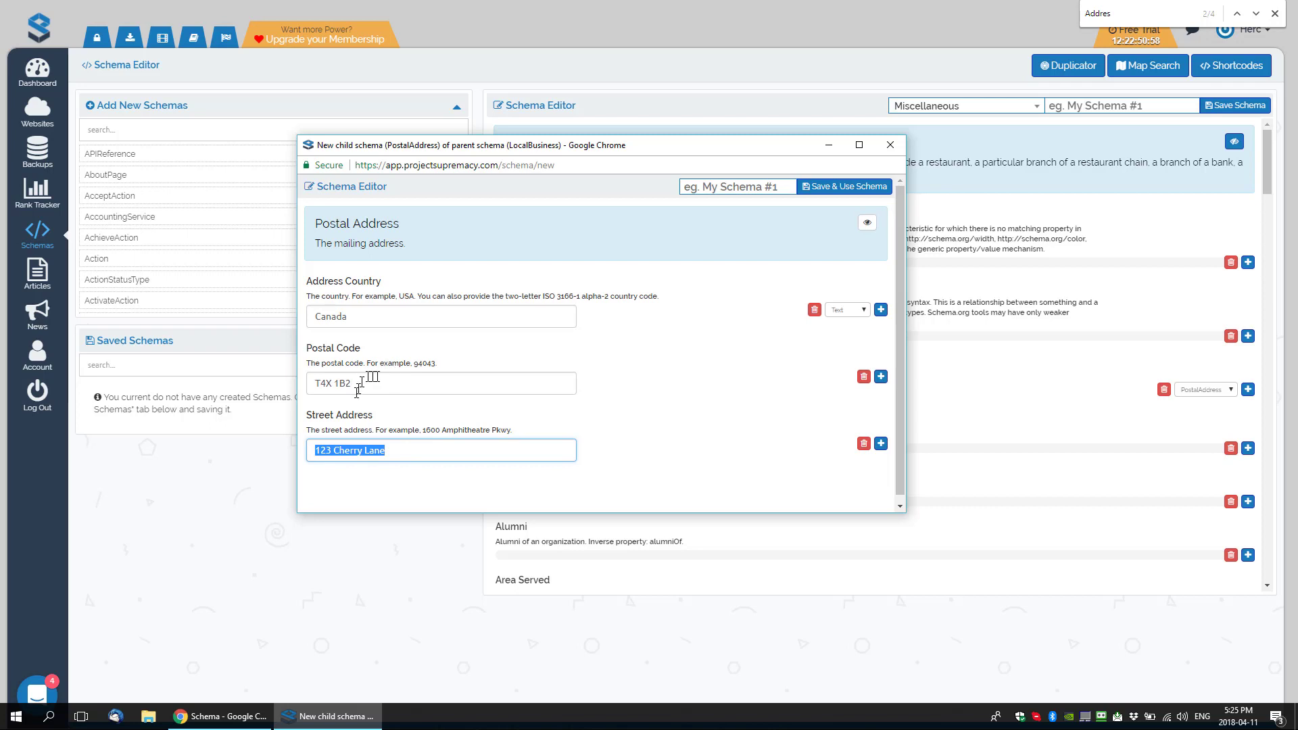
click(867, 223)
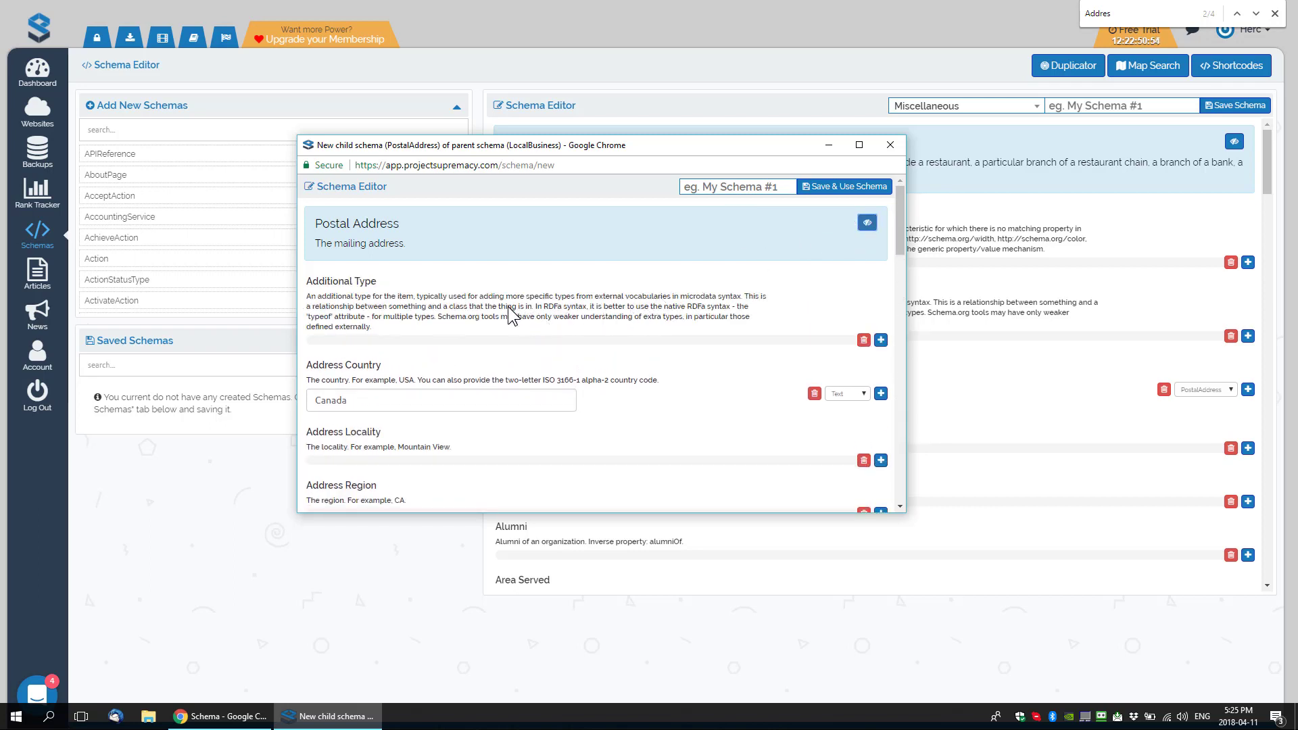
scroll(509, 308, down, 6)
scroll(508, 313, down, 4)
scroll(508, 313, down, 4)
scroll(508, 308, down, 3)
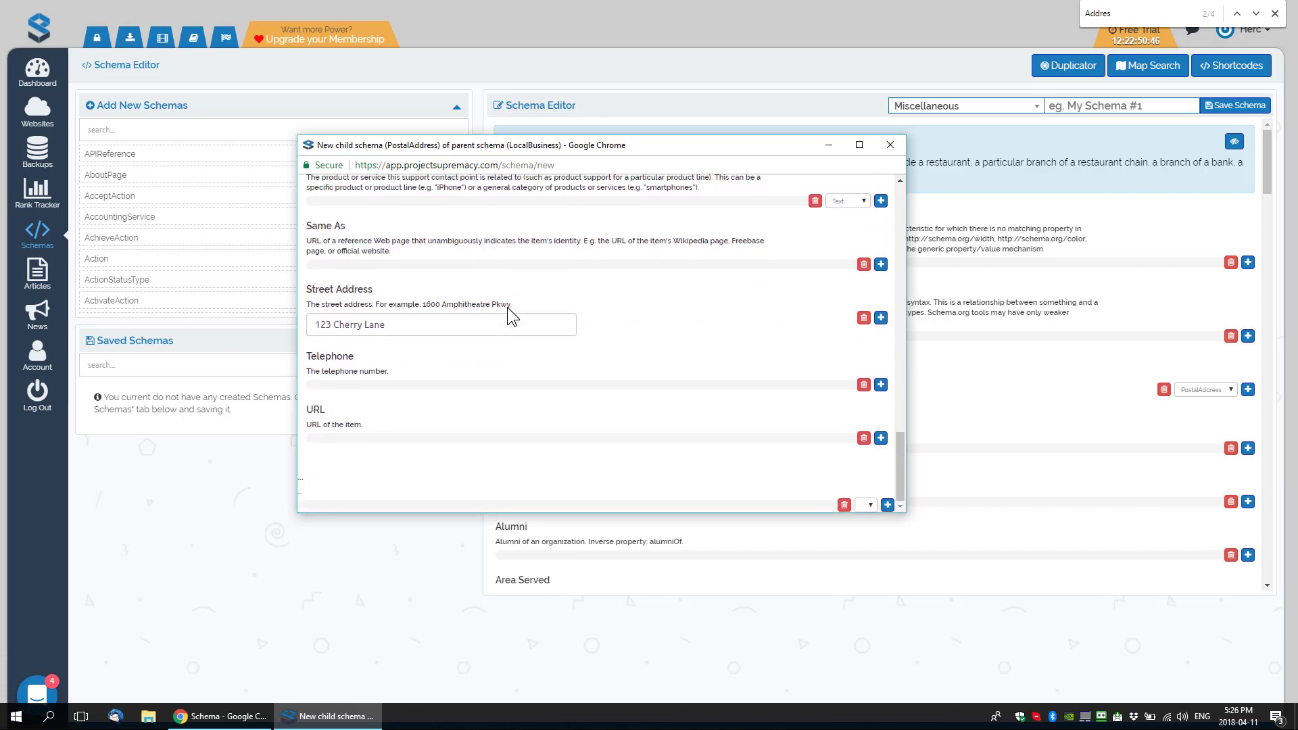
scroll(509, 308, up, 8)
scroll(507, 306, up, 2)
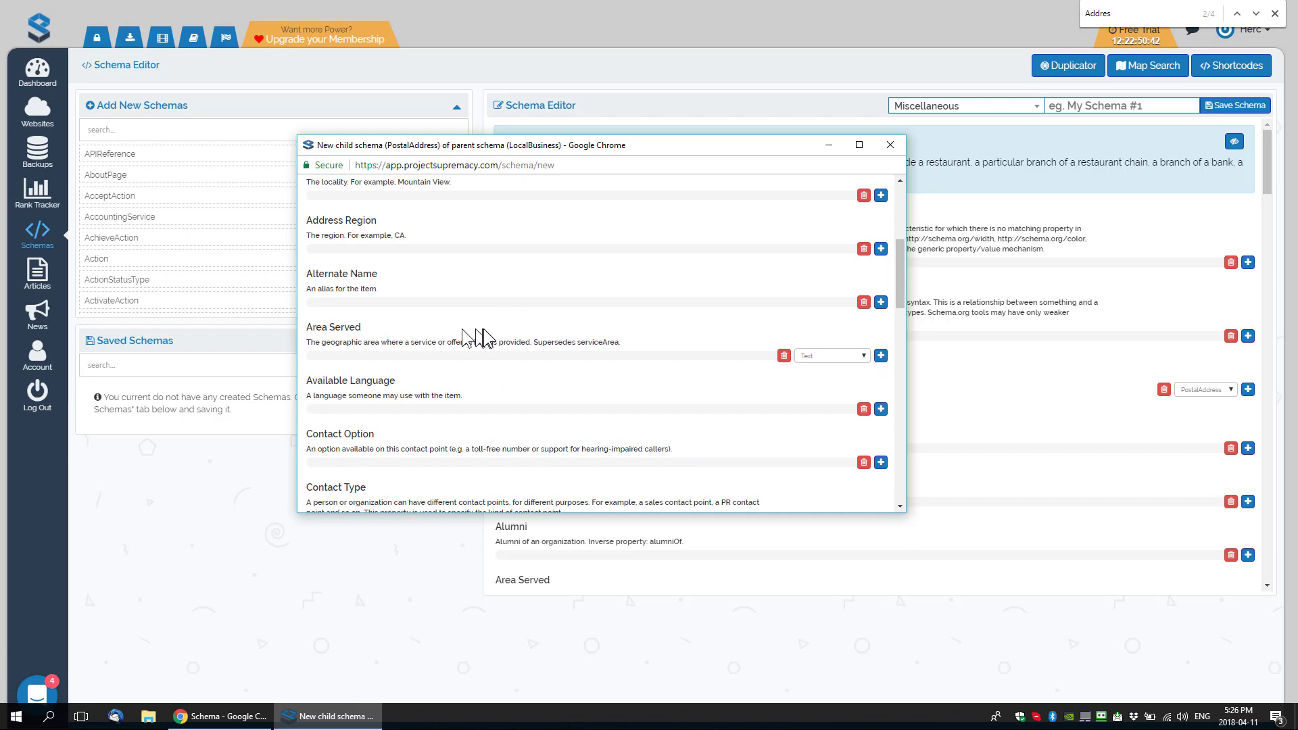
Step: Add an Address Locality entry set to Edmonton and an Address Region entry set to Alberta in the Postal Address schema
scroll(447, 305, up, 1)
scroll(446, 308, up, 1)
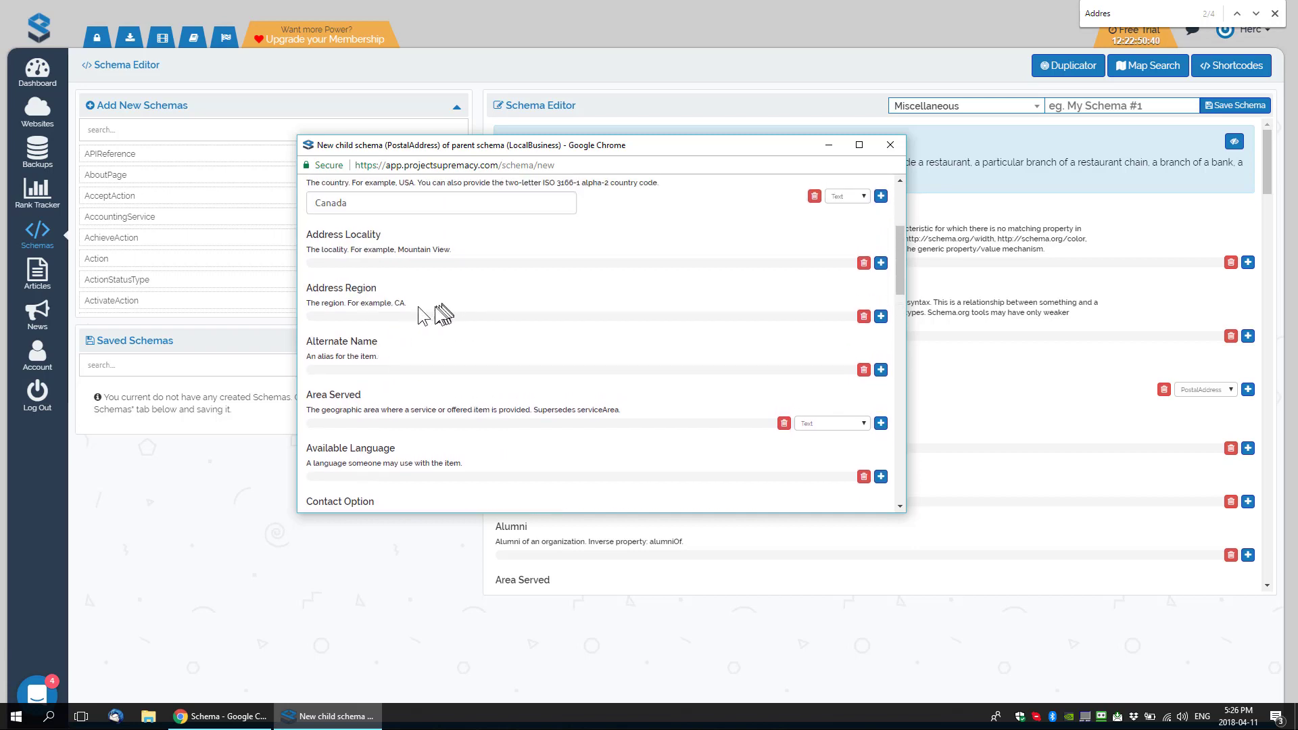
scroll(450, 312, up, 2)
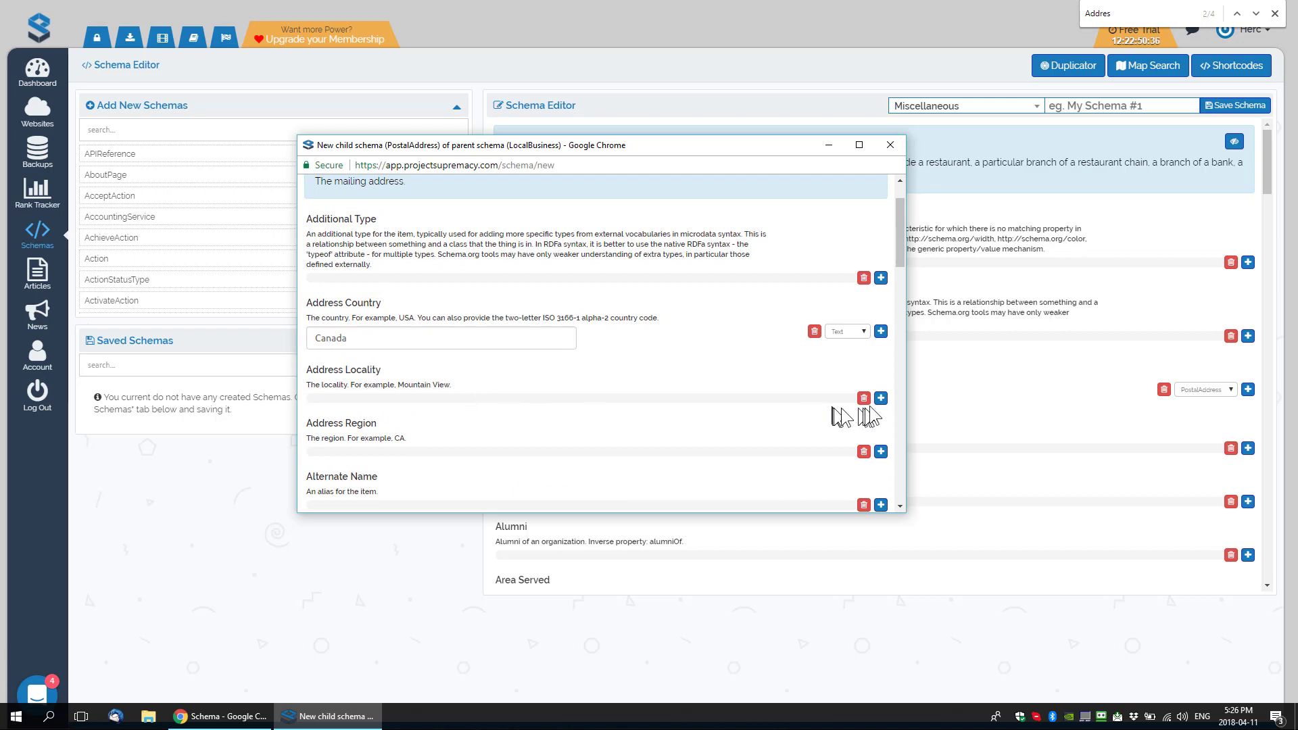
click(880, 398)
click(401, 409)
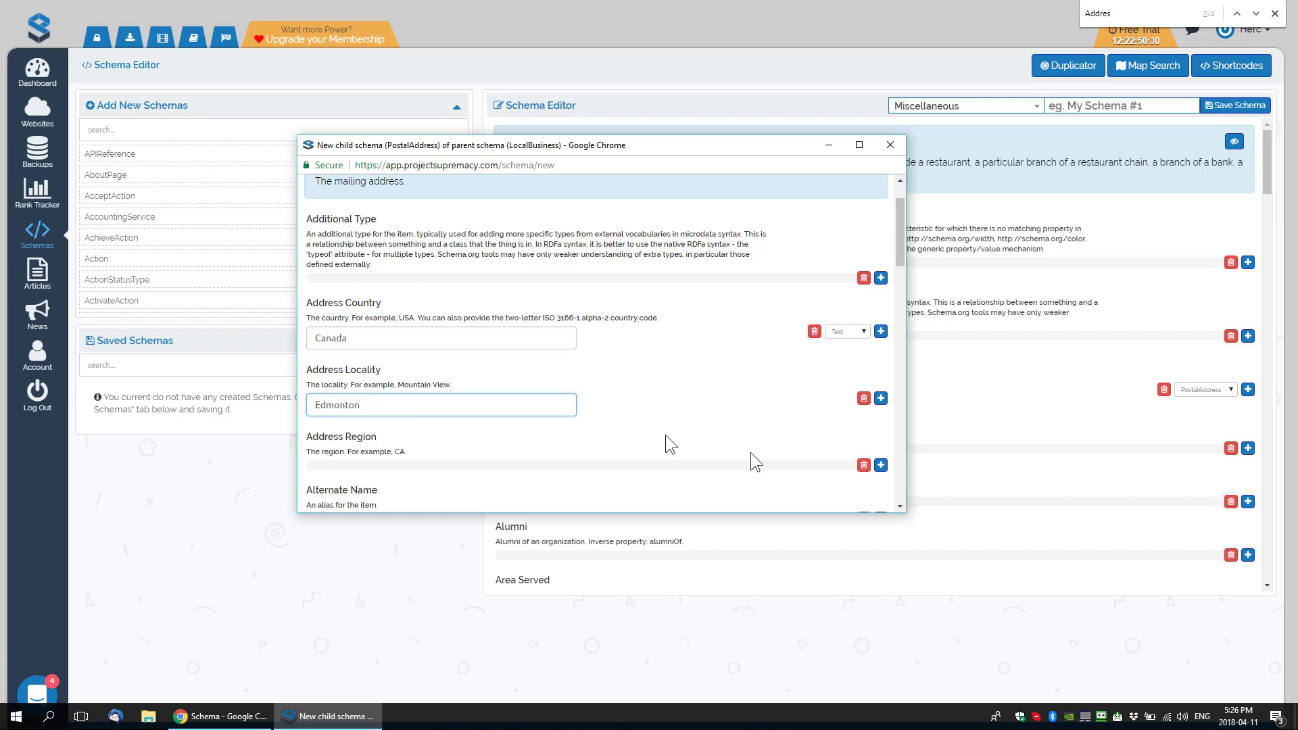
click(881, 465)
click(419, 465)
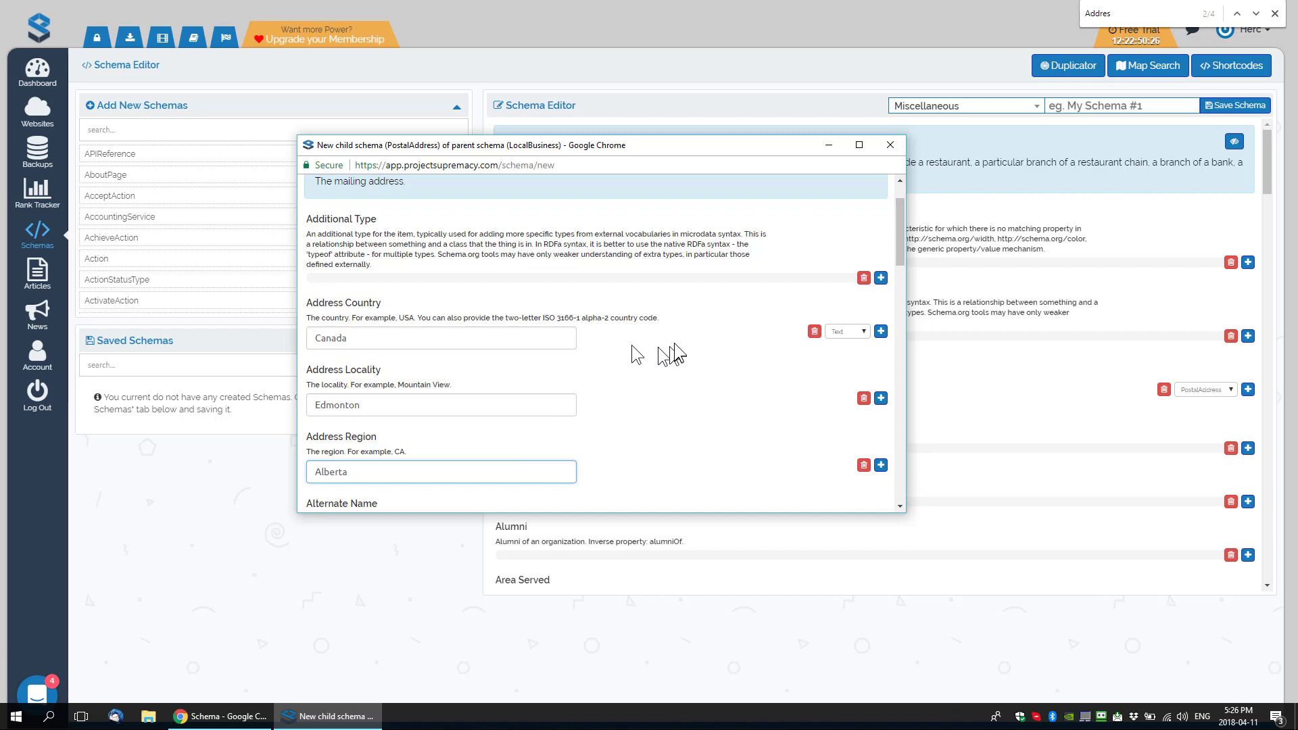
Step: Hide the empty Postal Address properties again and check all the filled-in entries
scroll(669, 351, up, 3)
click(867, 222)
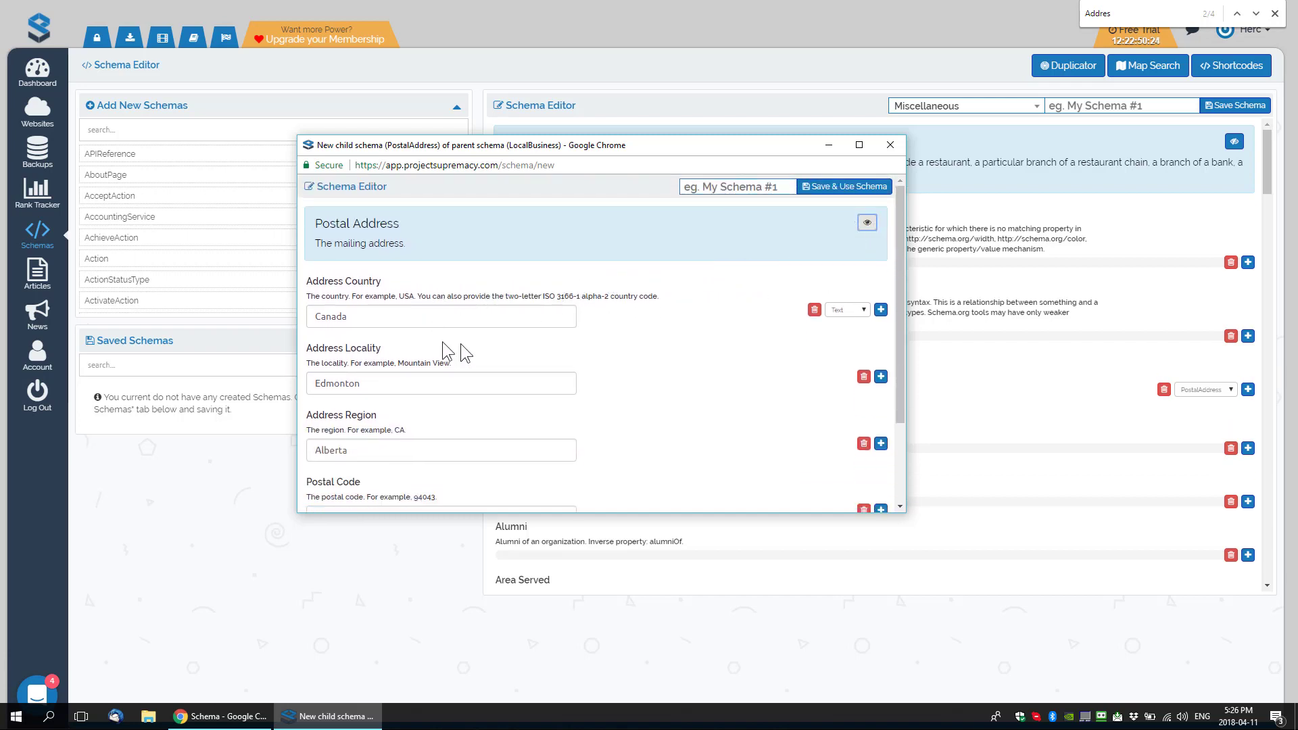
scroll(442, 342, down, 3)
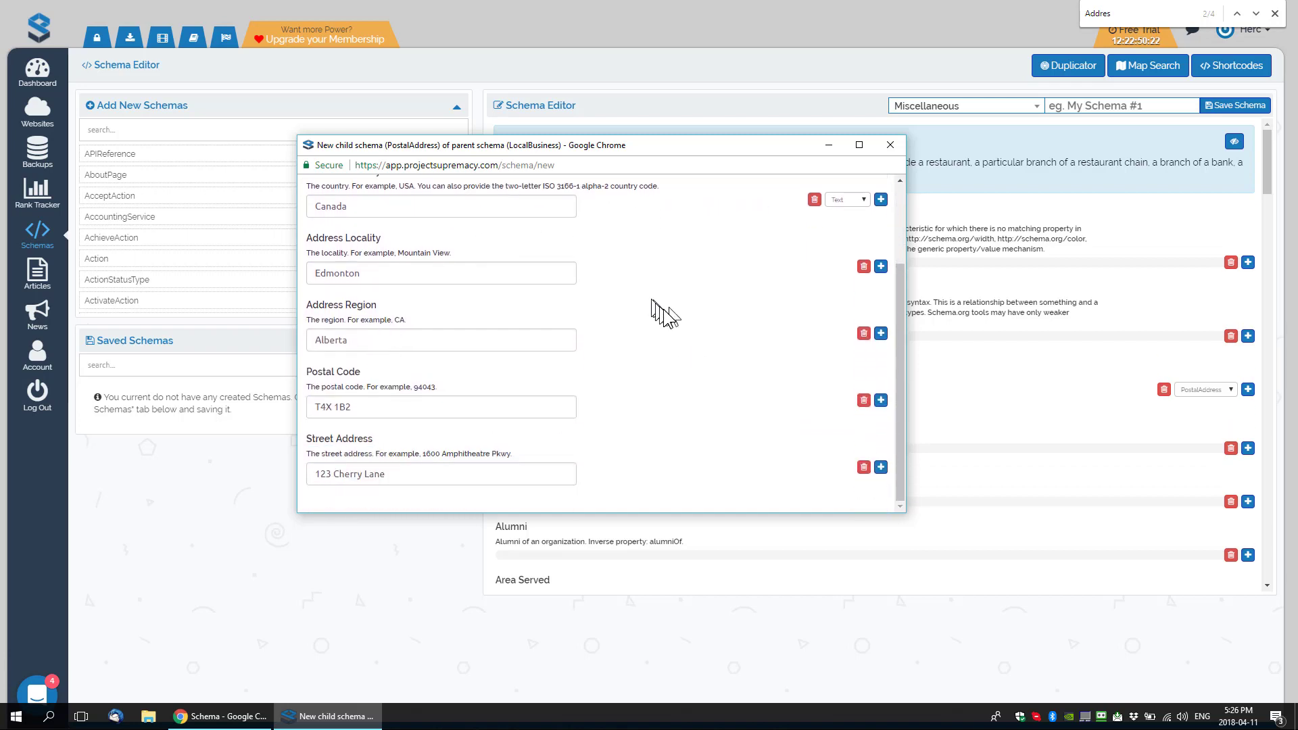
scroll(669, 318, up, 3)
Step: Name the Postal Address child schema Edmonton, then save it and use it for the Local Business address
click(724, 188)
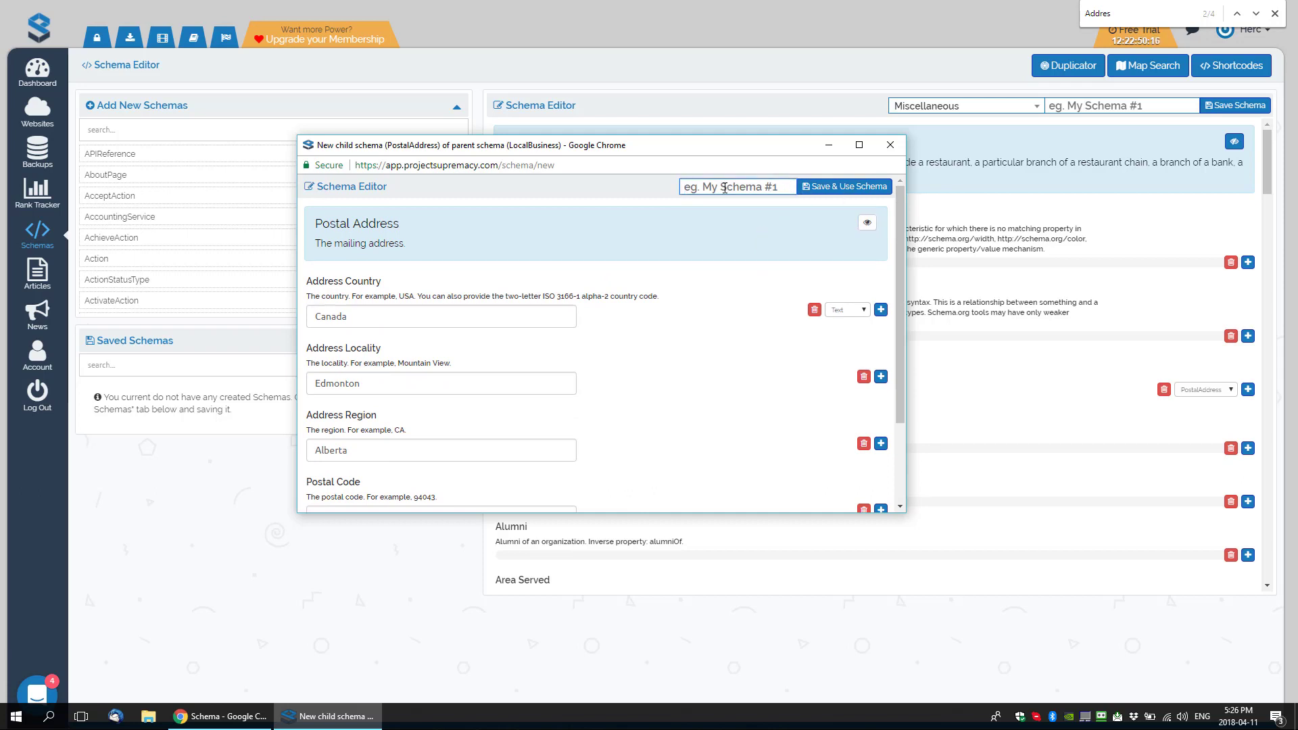
text(Edmonton)
click(846, 192)
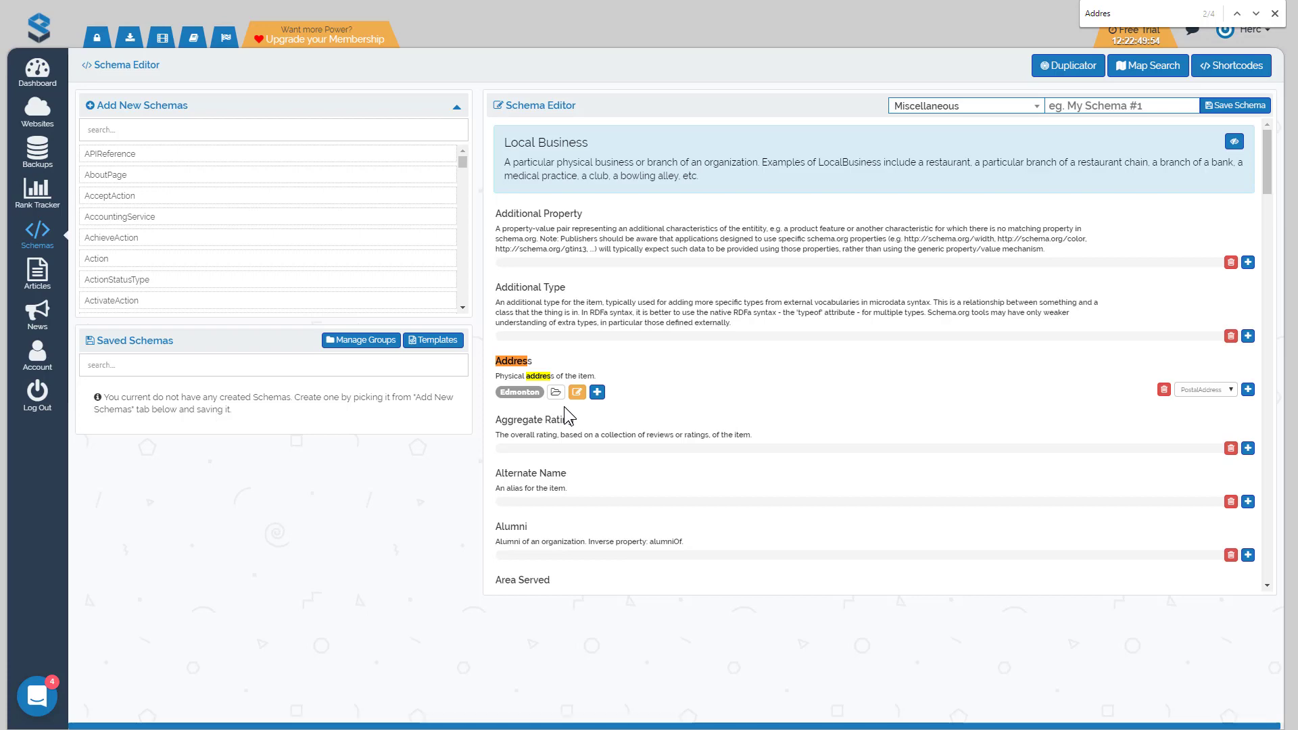
Step: Reopen the Edmonton child schema for editing, look over its properties and close it without changes
click(577, 394)
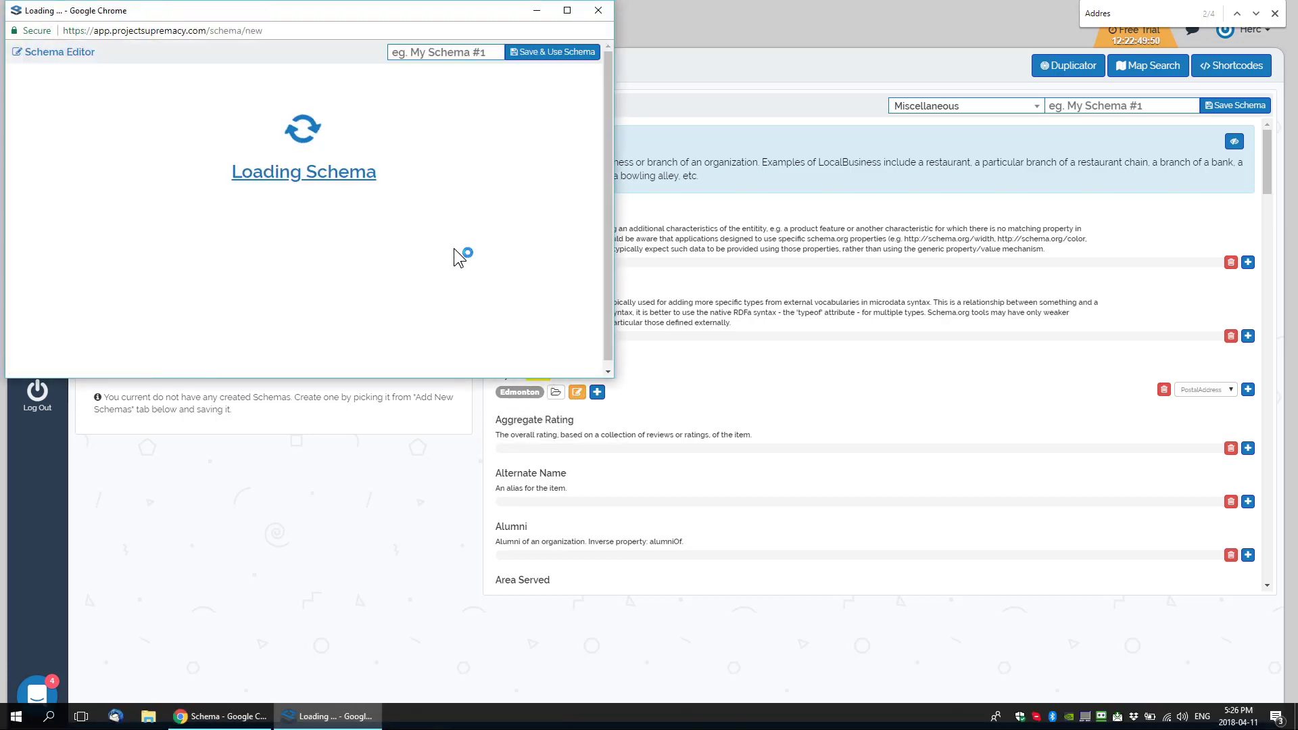
scroll(351, 196, down, 9)
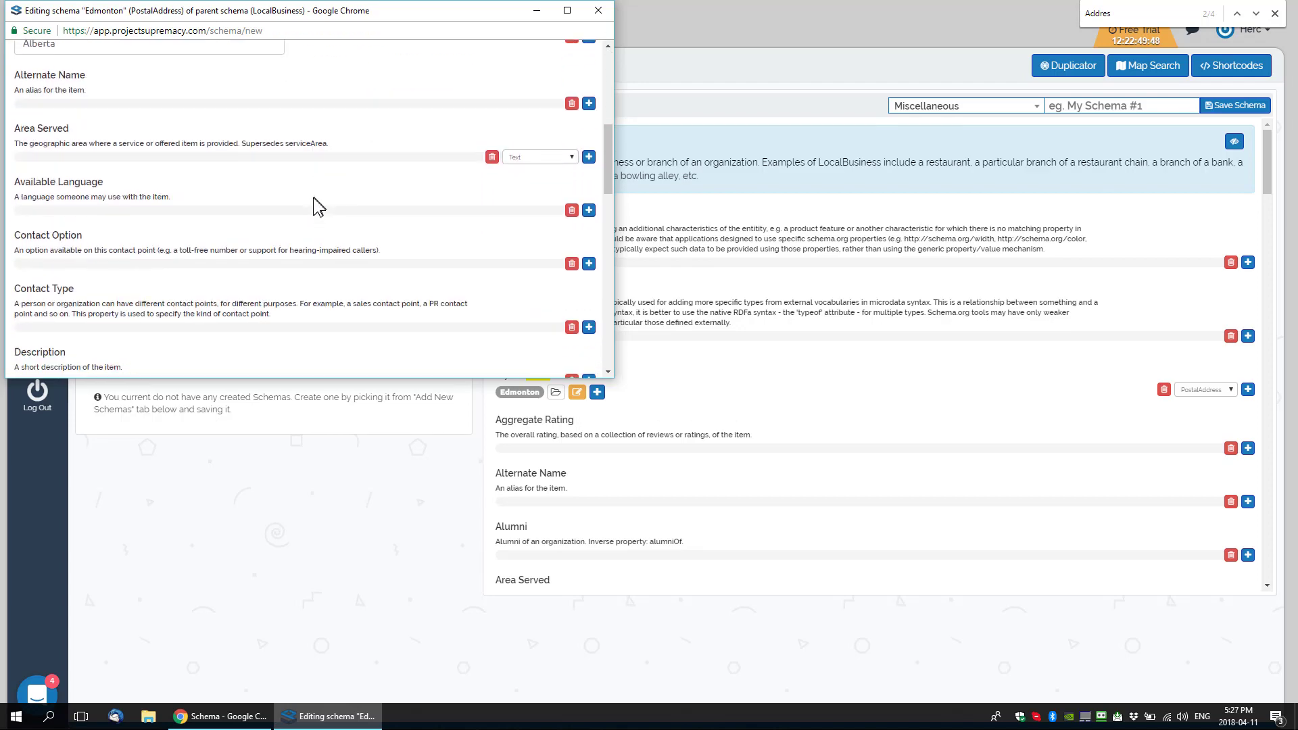
scroll(314, 197, up, 7)
click(597, 10)
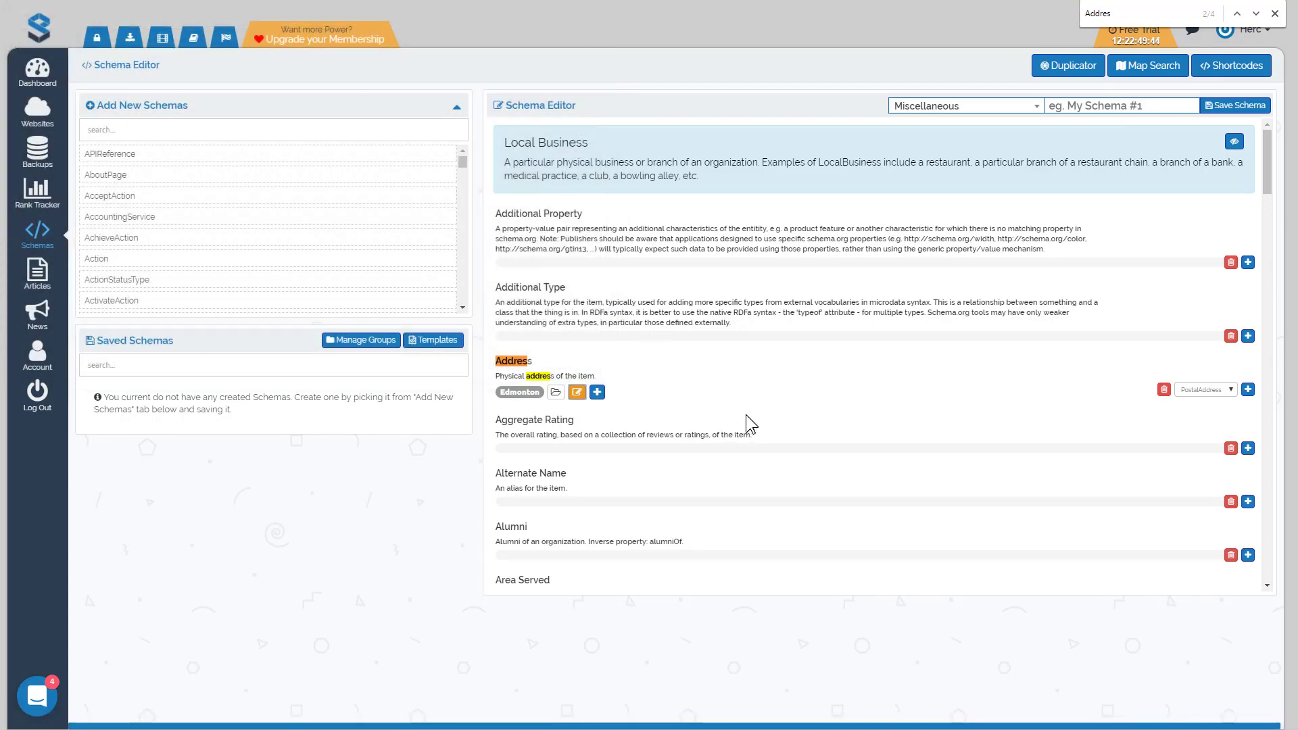
Step: Check which saved PostalAddress schemas can be picked for the Address property, then close the choice without selecting one
click(556, 399)
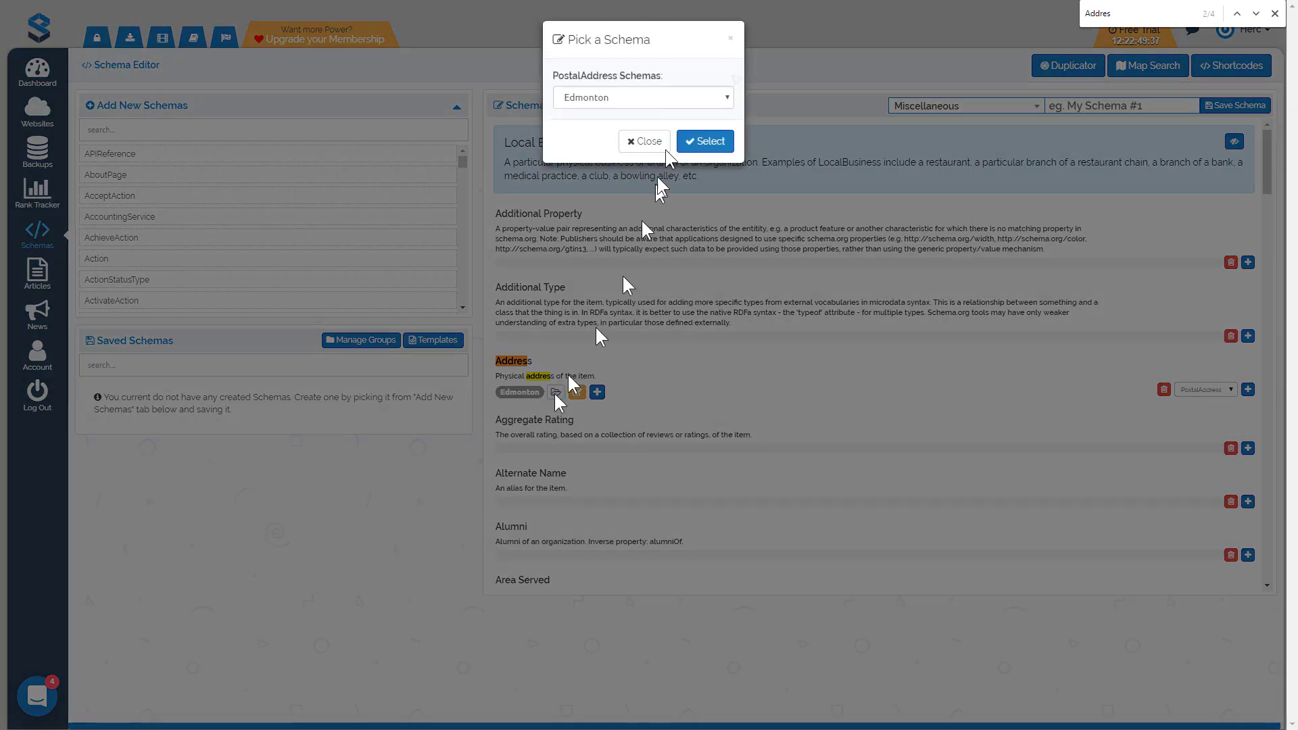
click(623, 97)
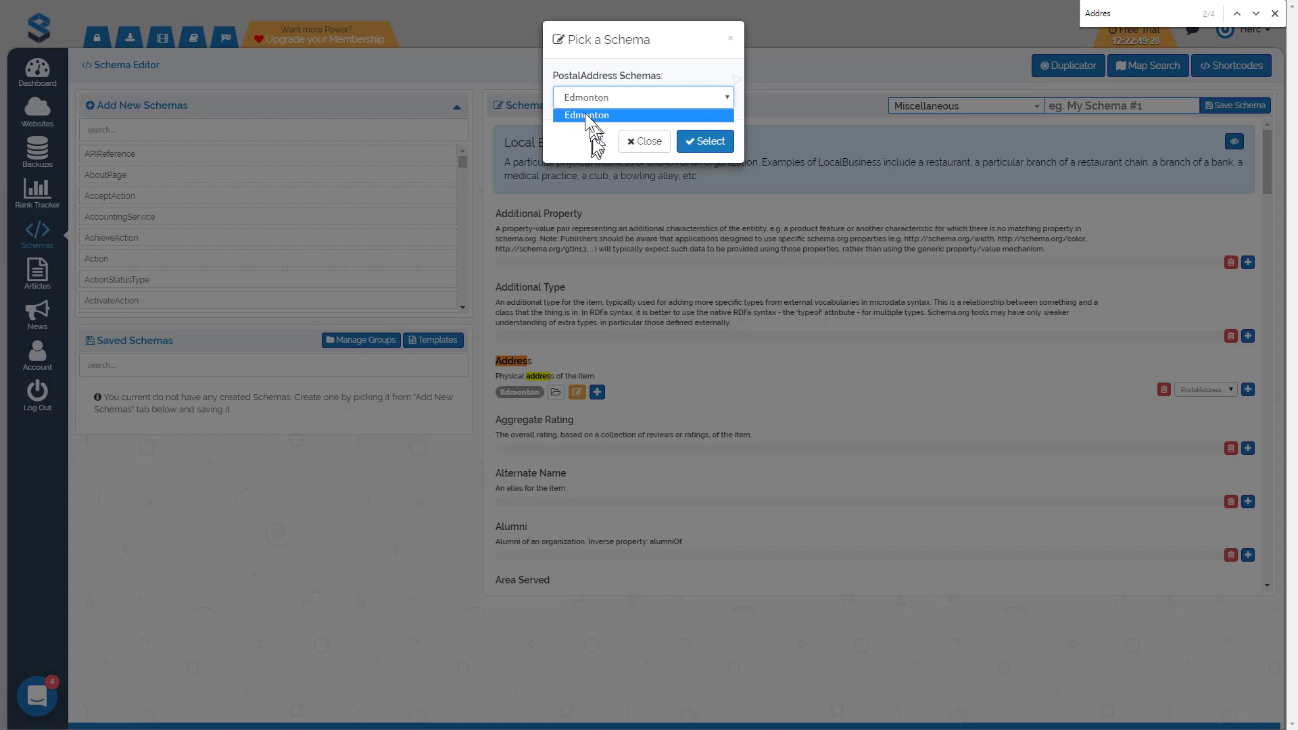
click(642, 141)
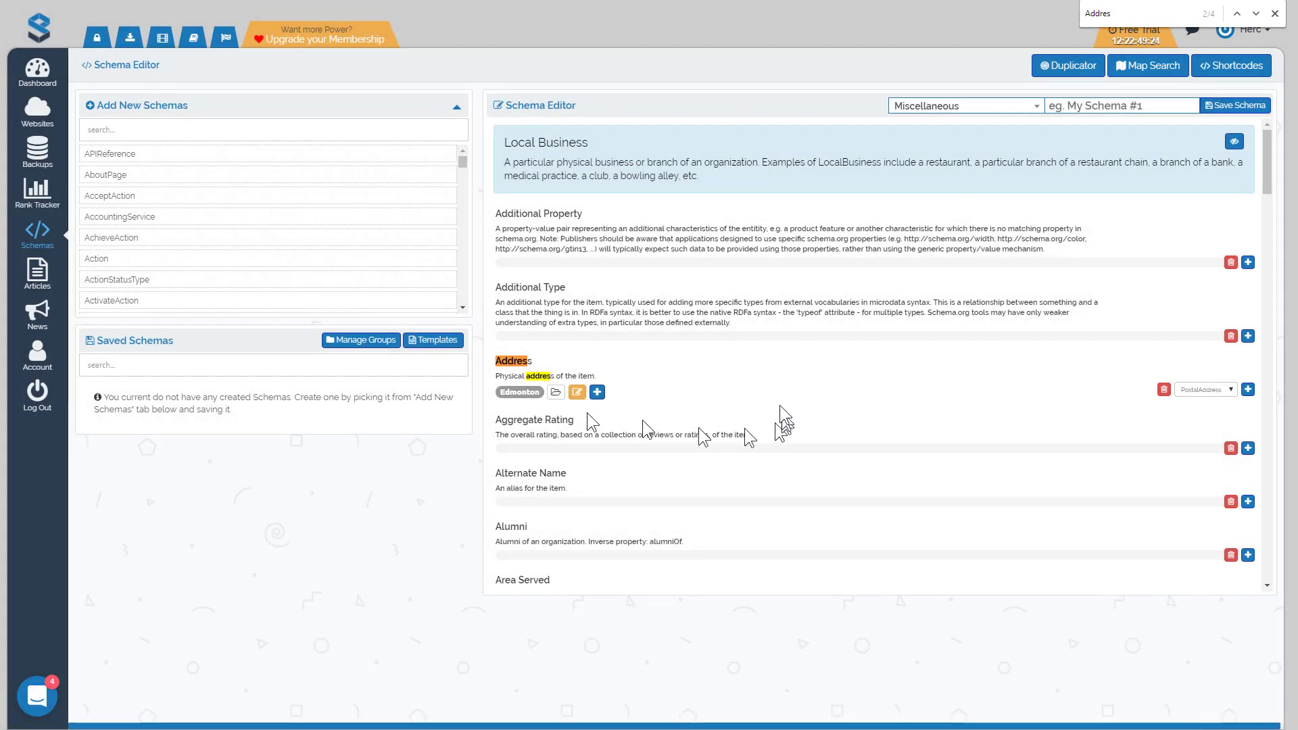
Step: Hide the empty properties of the Local Business schema
scroll(722, 406, down, 2)
scroll(716, 398, up, 2)
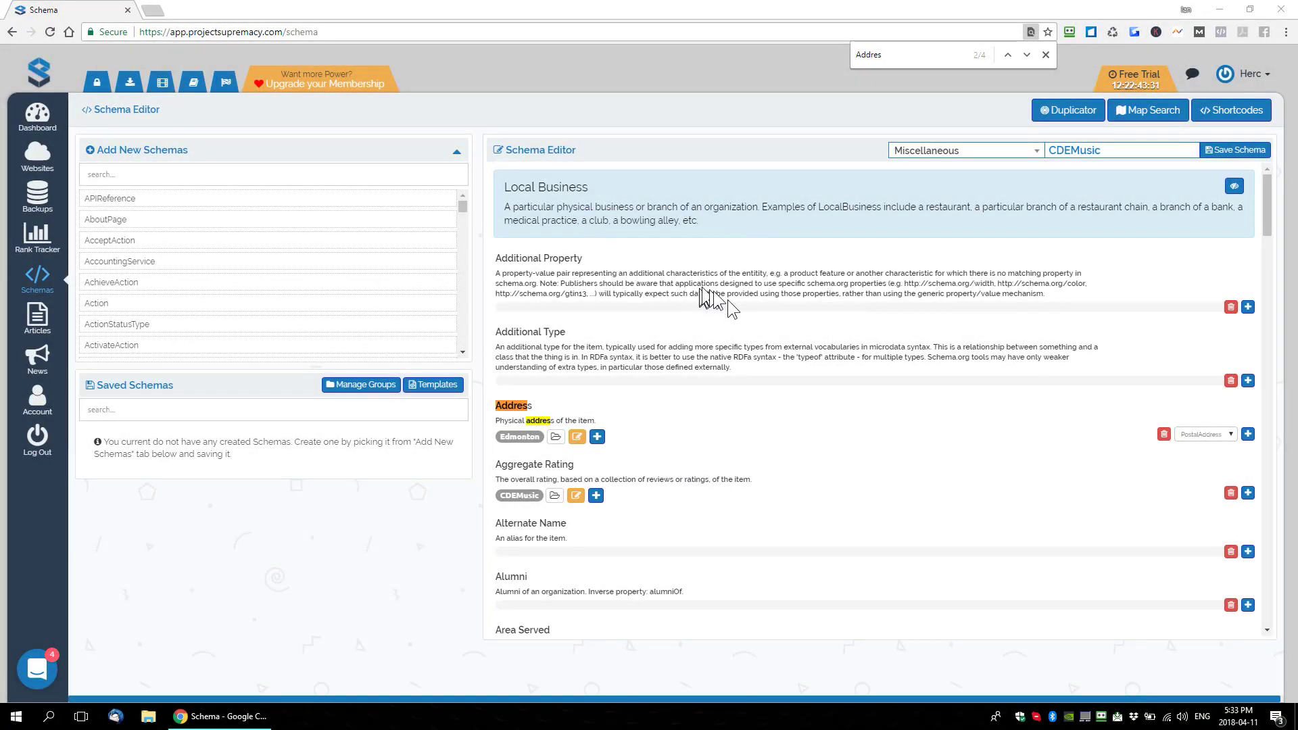
scroll(818, 399, down, 1)
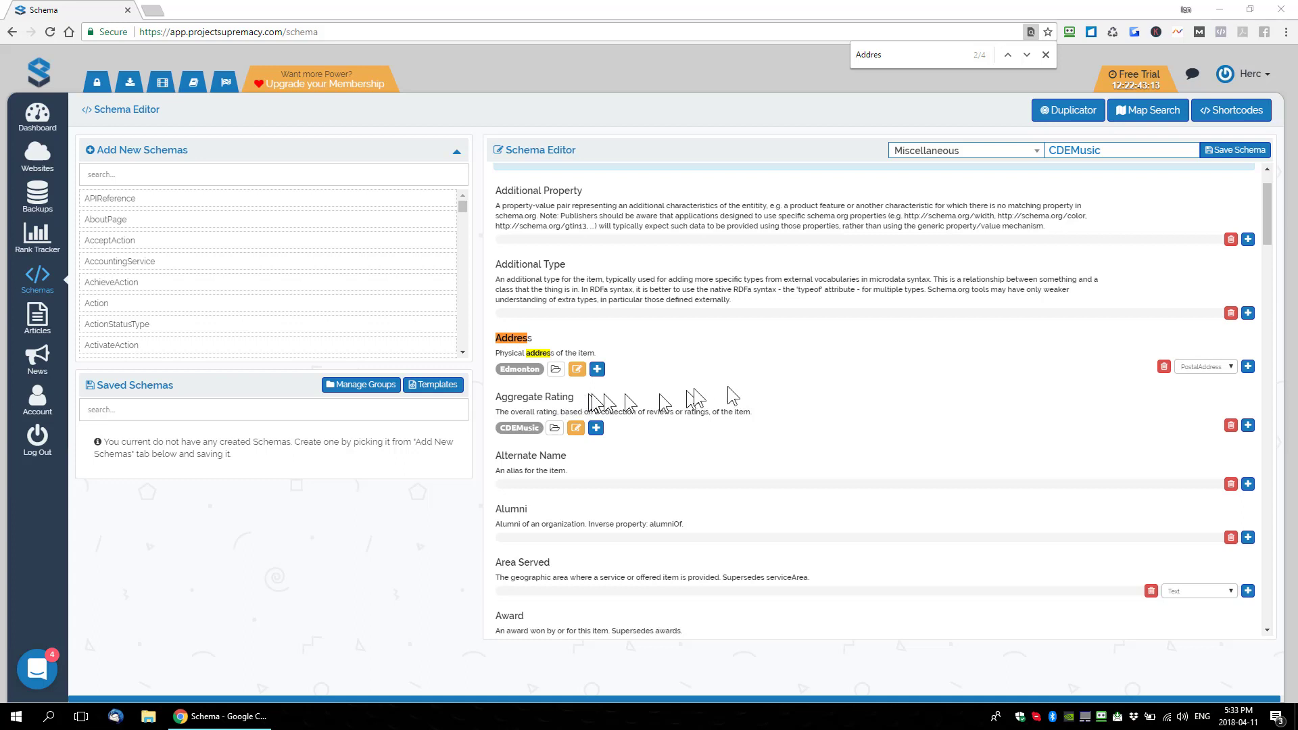
scroll(869, 422, up, 1)
scroll(913, 412, down, 1)
scroll(1082, 304, up, 1)
click(1238, 190)
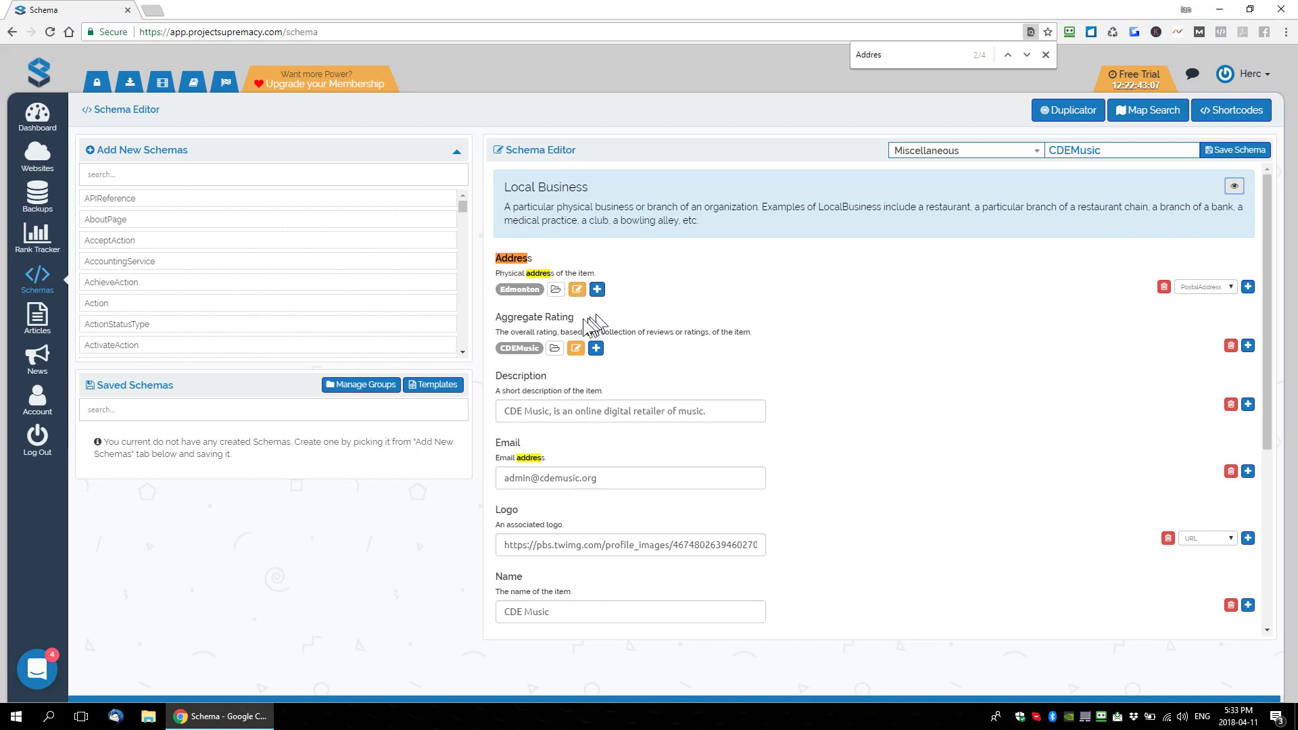
Step: Review the filled-in Local Business entries, including the Facebook and Twitter links under Same As
scroll(879, 443, down, 2)
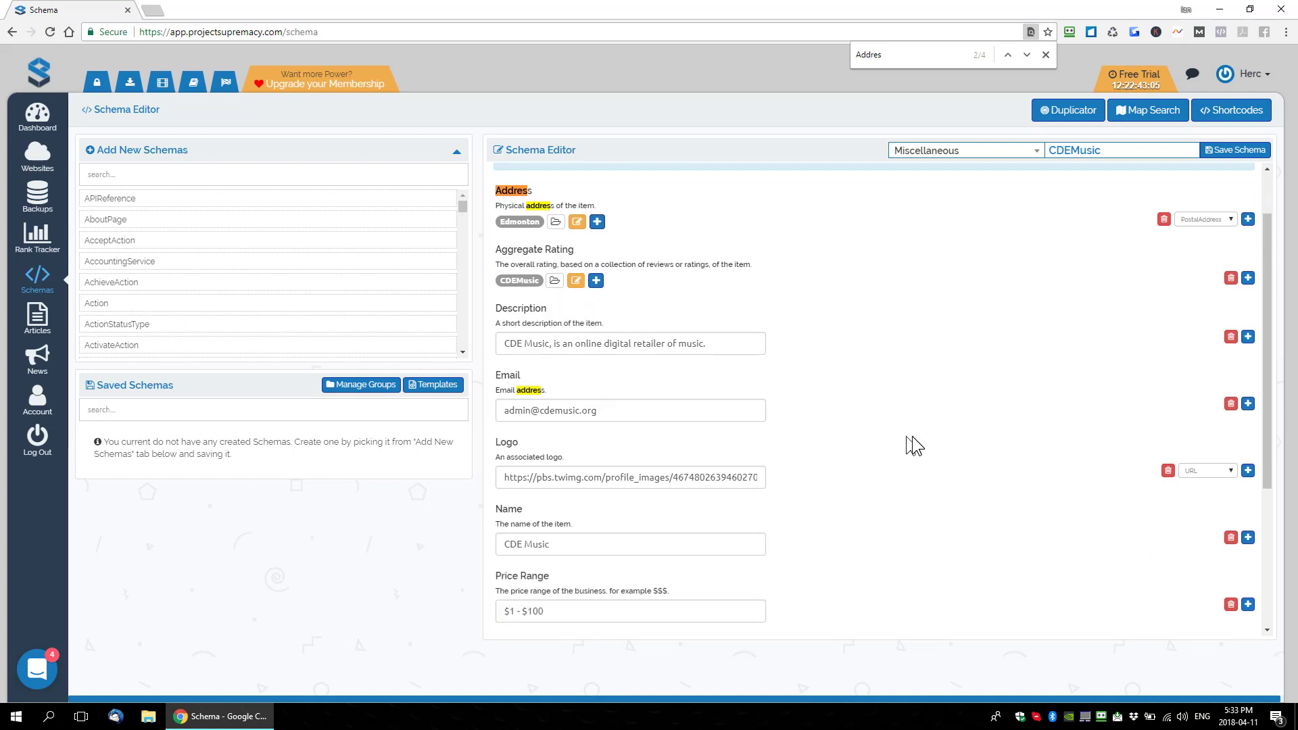
scroll(879, 446, down, 1)
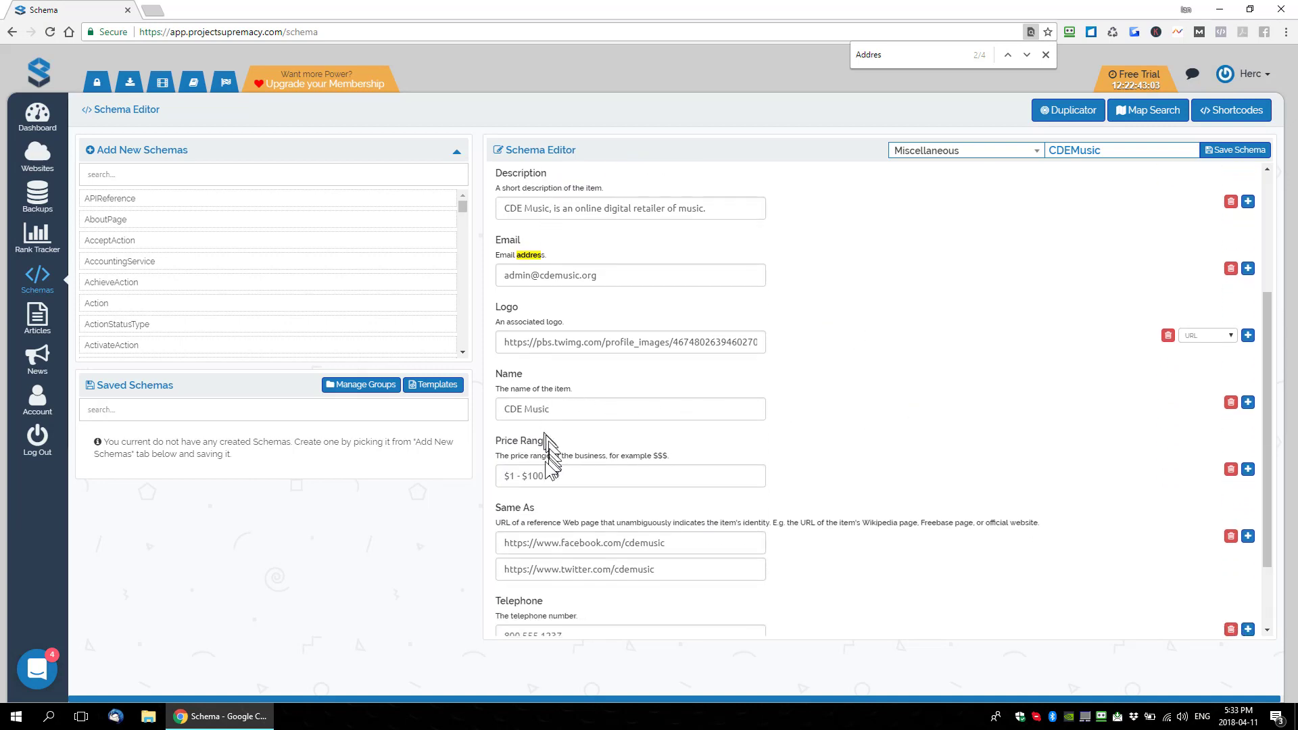
scroll(673, 457, down, 2)
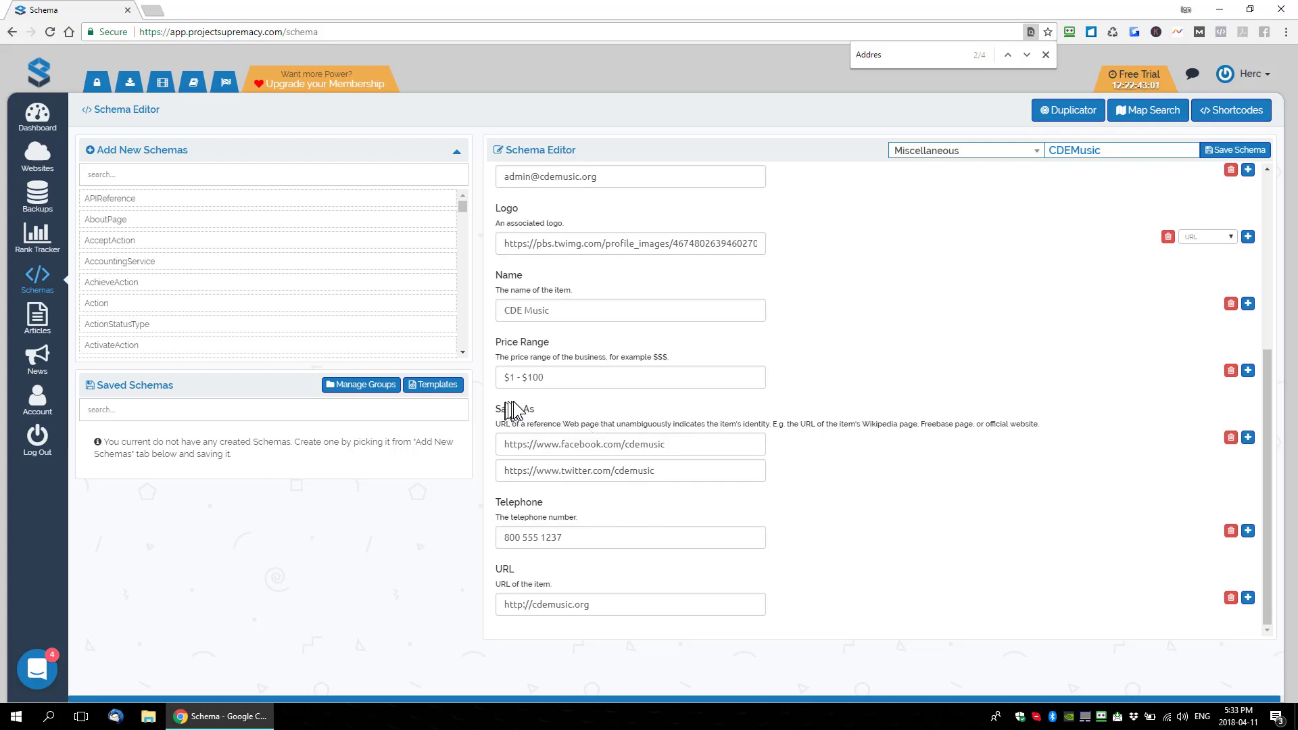
drag(504, 445, 704, 450)
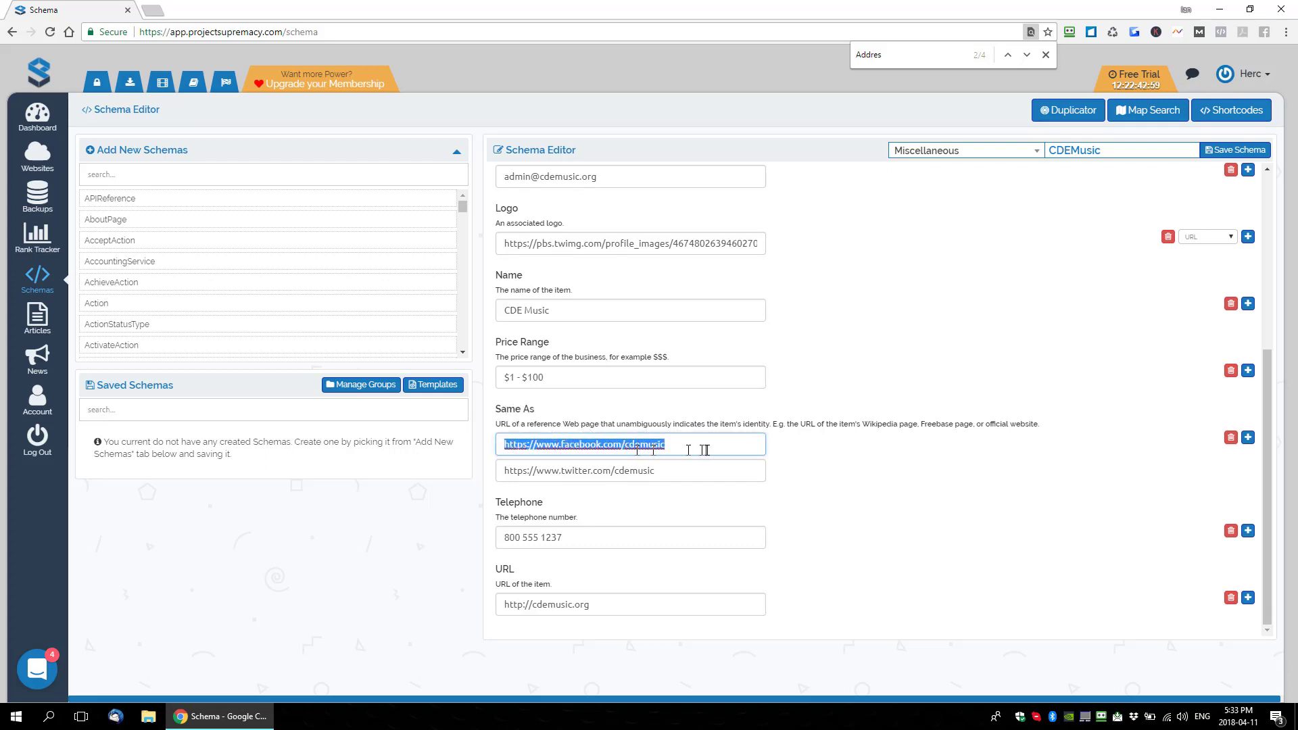
drag(559, 446, 628, 446)
drag(560, 472, 626, 472)
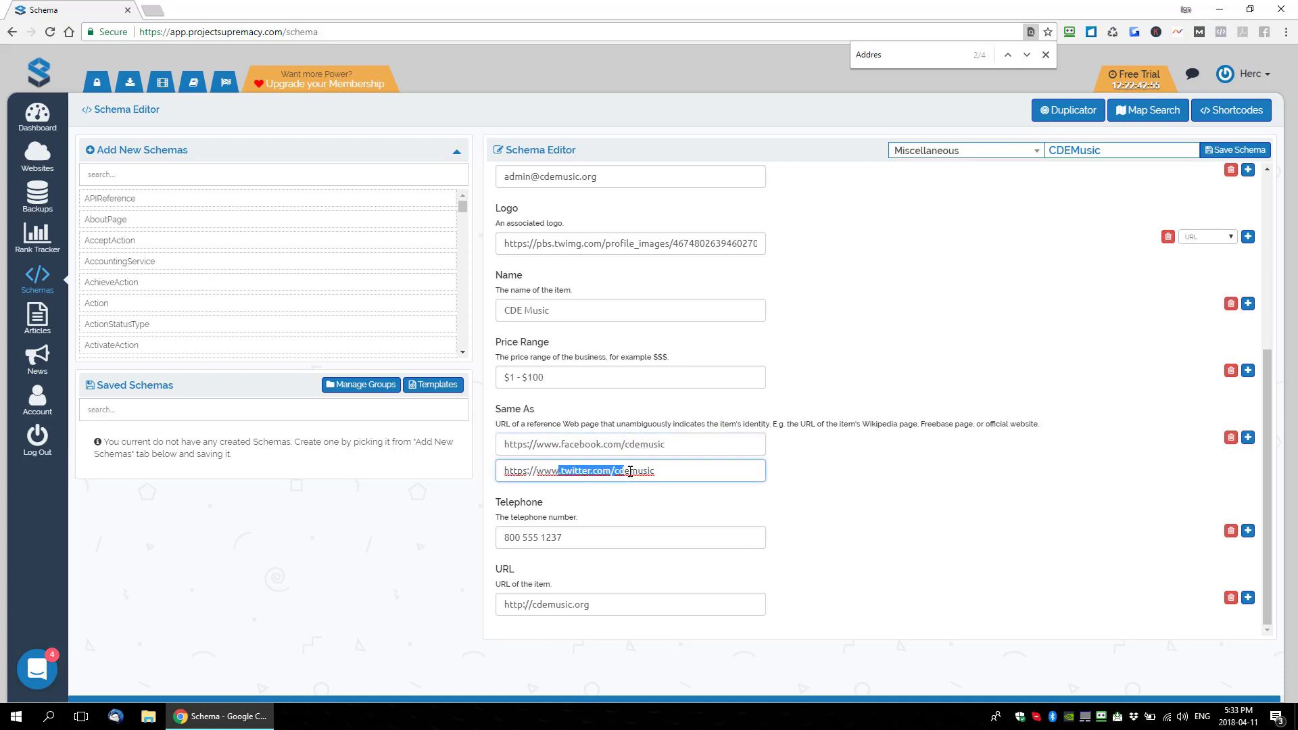
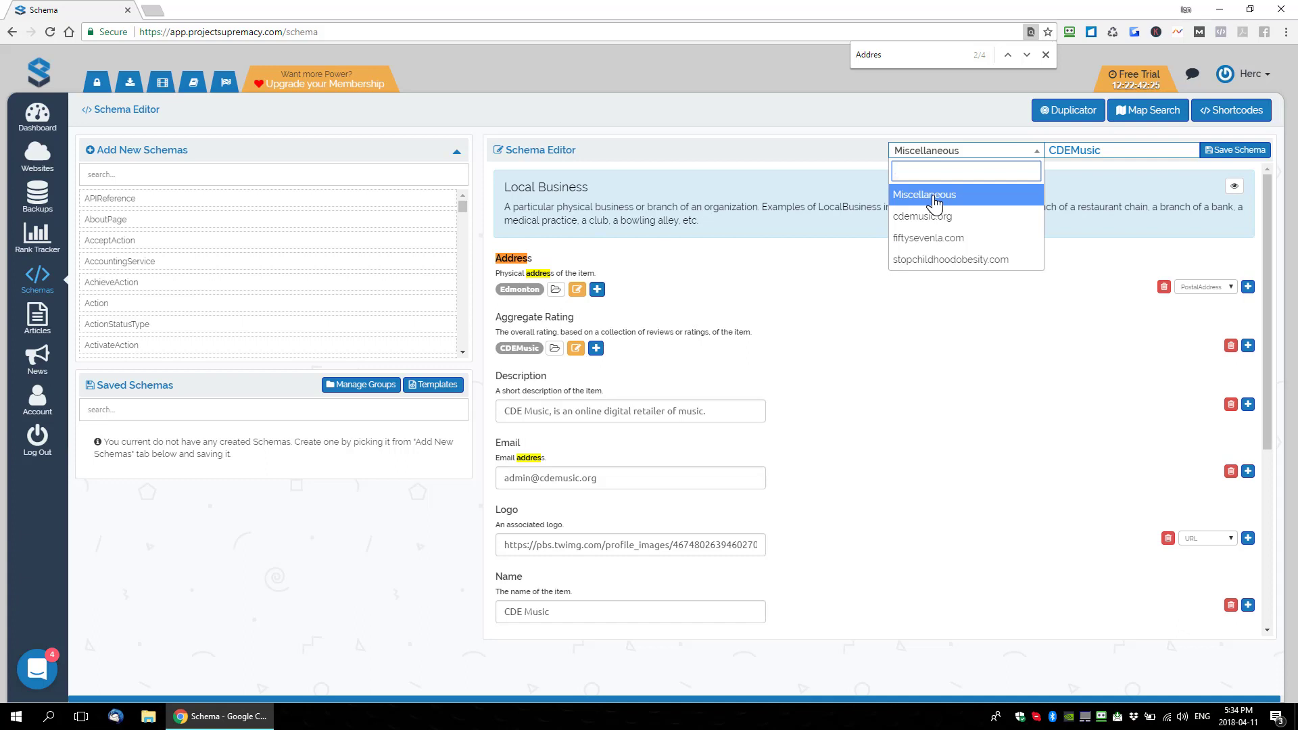
Step: Keep the CDEMusic schema in the Miscellaneous group and save it
click(934, 196)
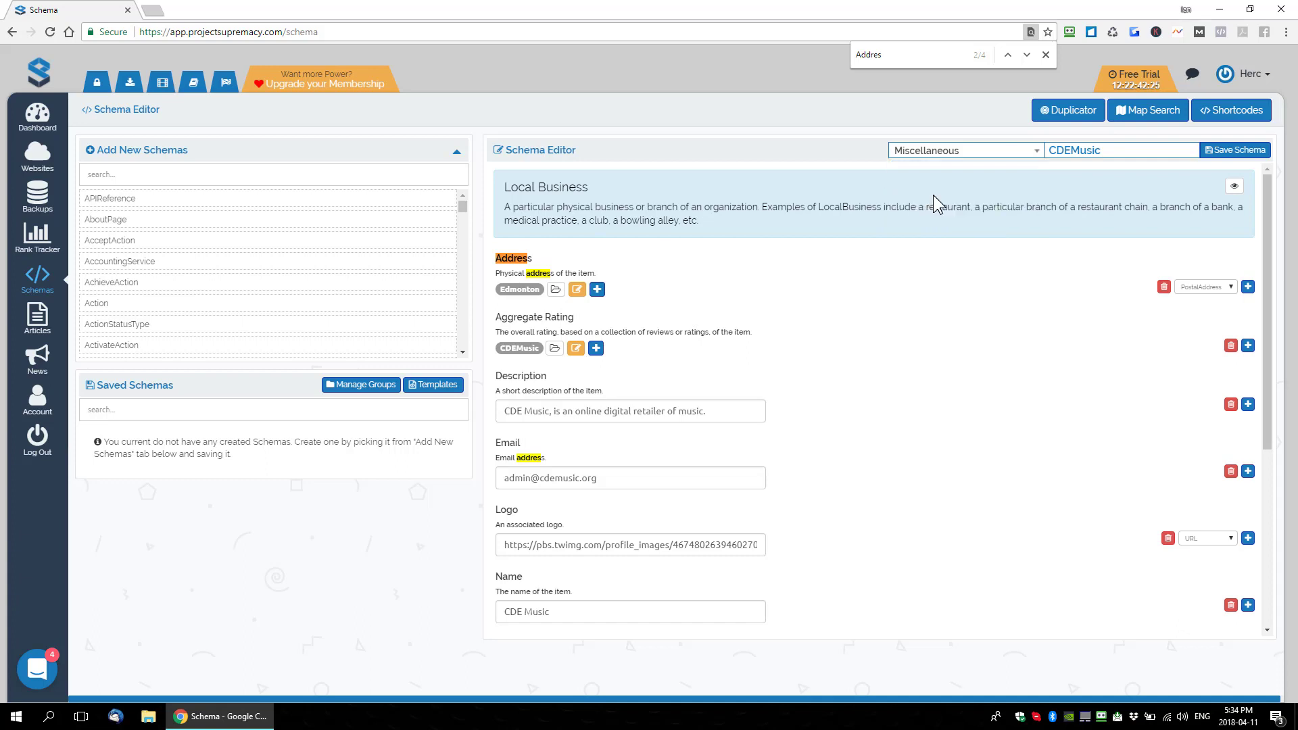
click(1229, 156)
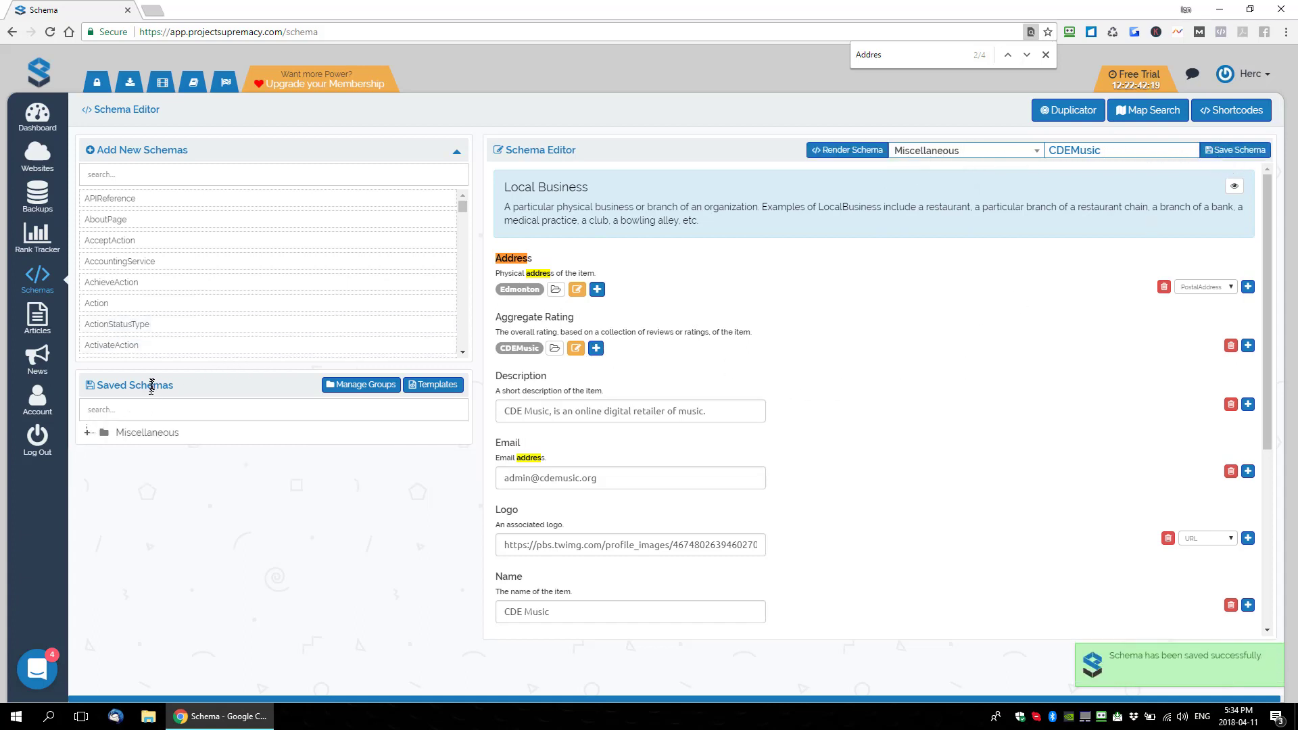
Step: Expand the saved Miscellaneous group through LocalBusiness and CDEMusic down to the nested Edmonton PostalAddress schema
click(88, 433)
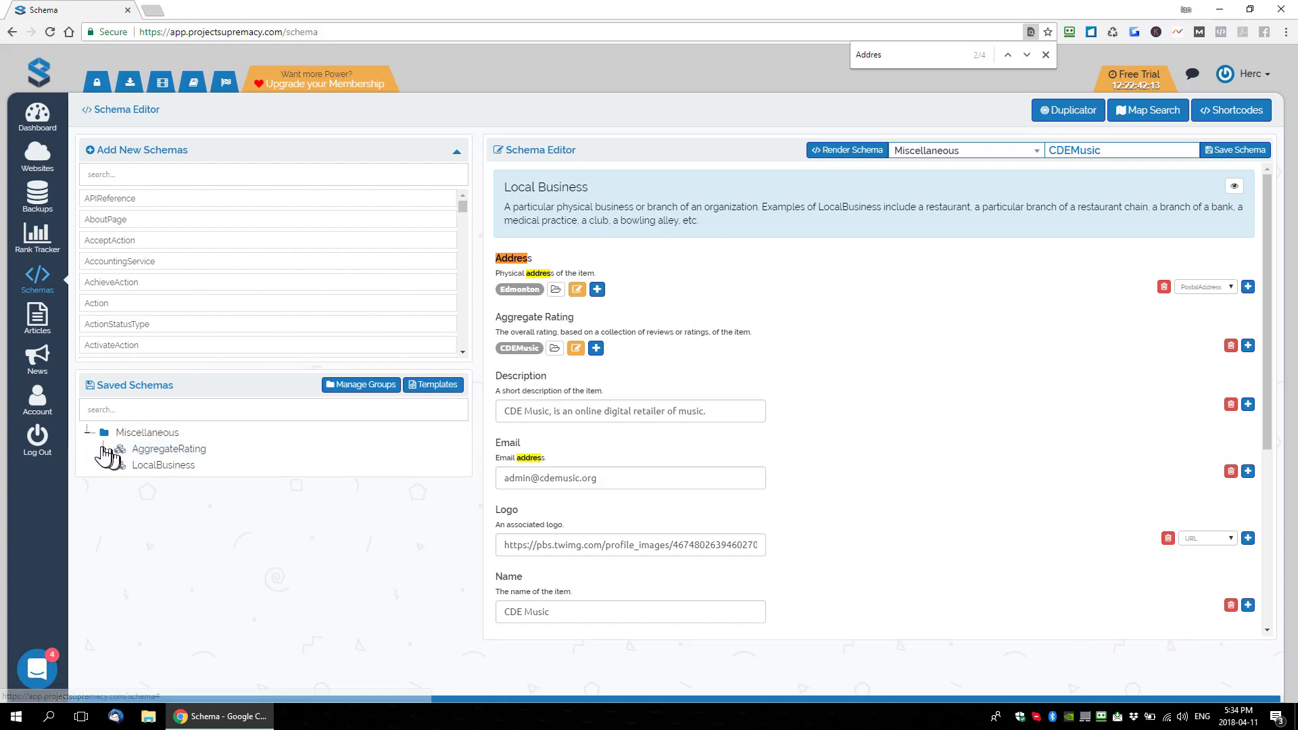
click(104, 466)
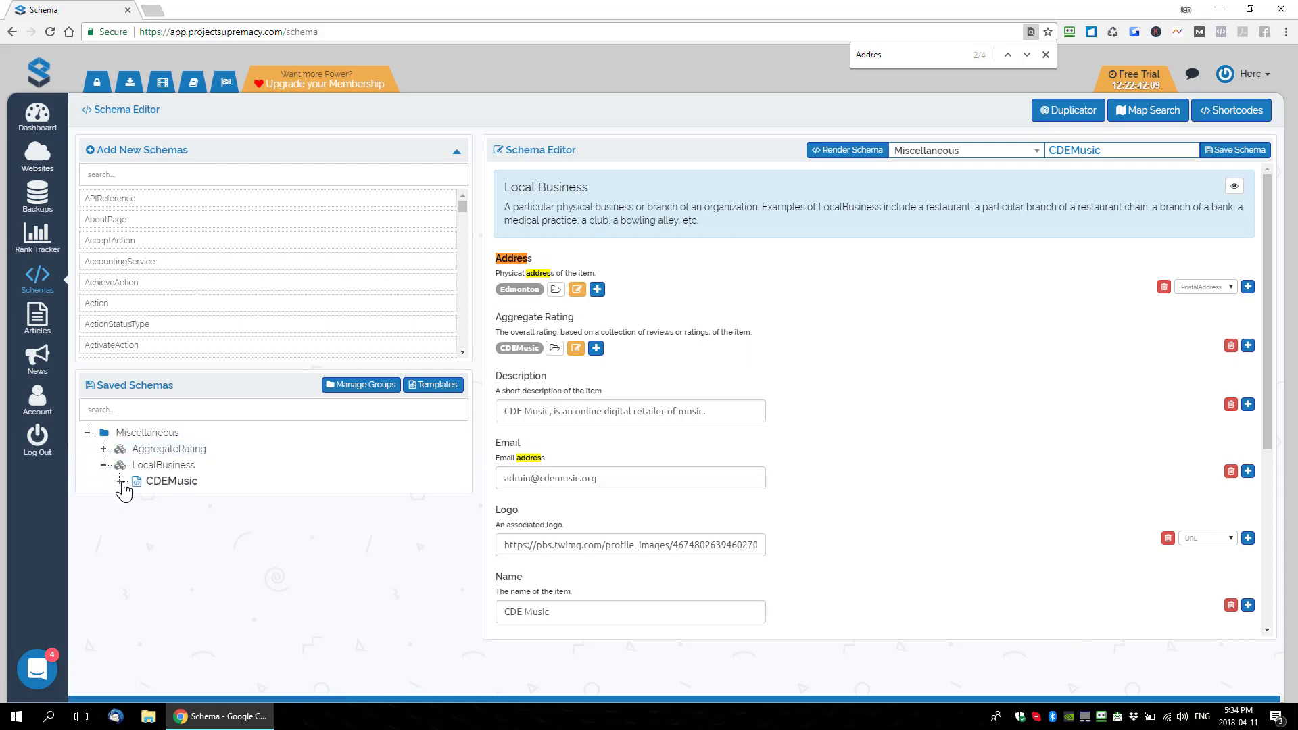
click(121, 481)
click(137, 498)
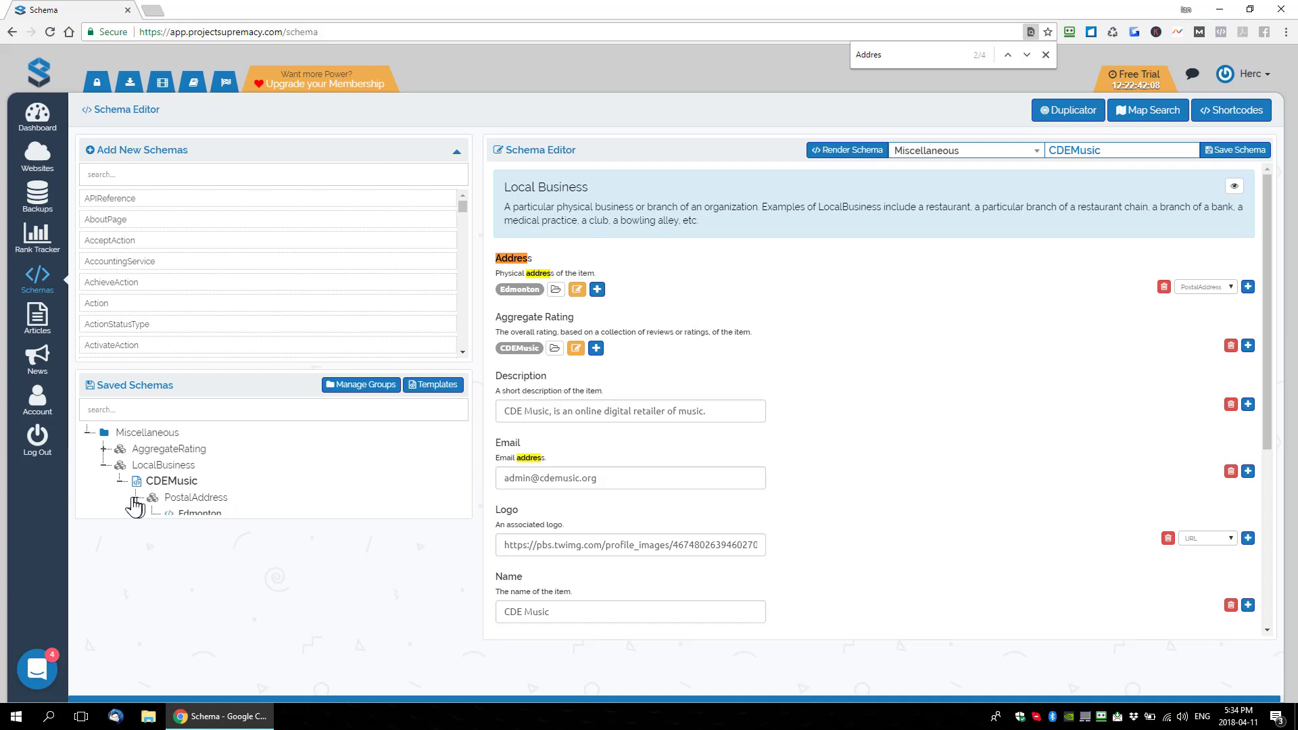
click(167, 518)
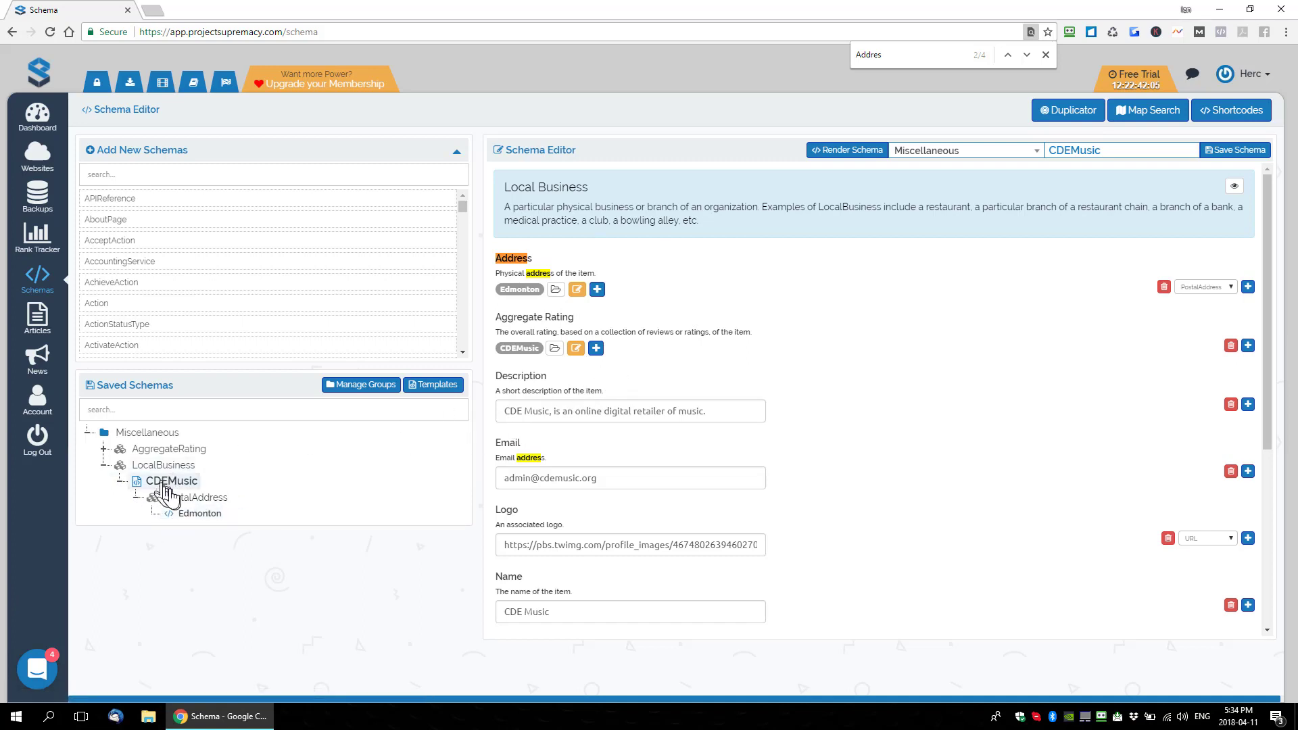
Step: Collapse the saved schema tree and reopen the Miscellaneous group to view its AggregateRating and LocalBusiness types
click(169, 481)
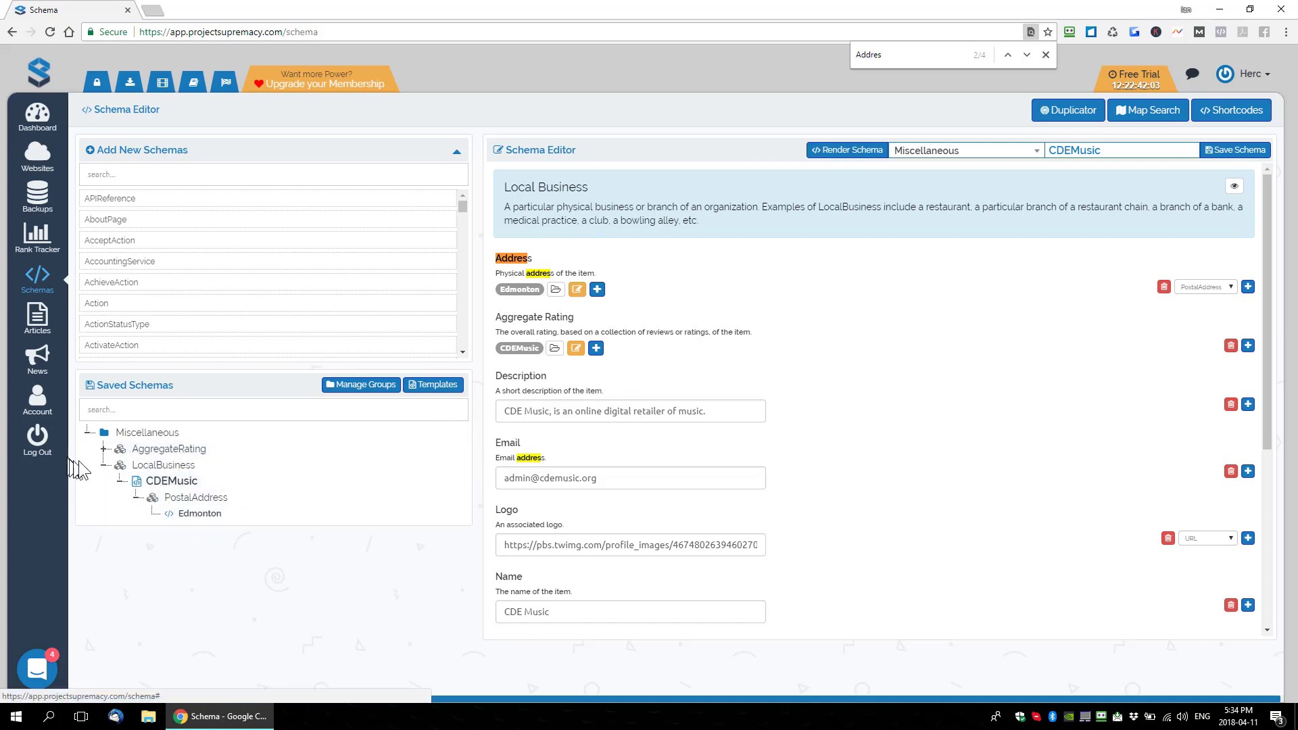
click(103, 465)
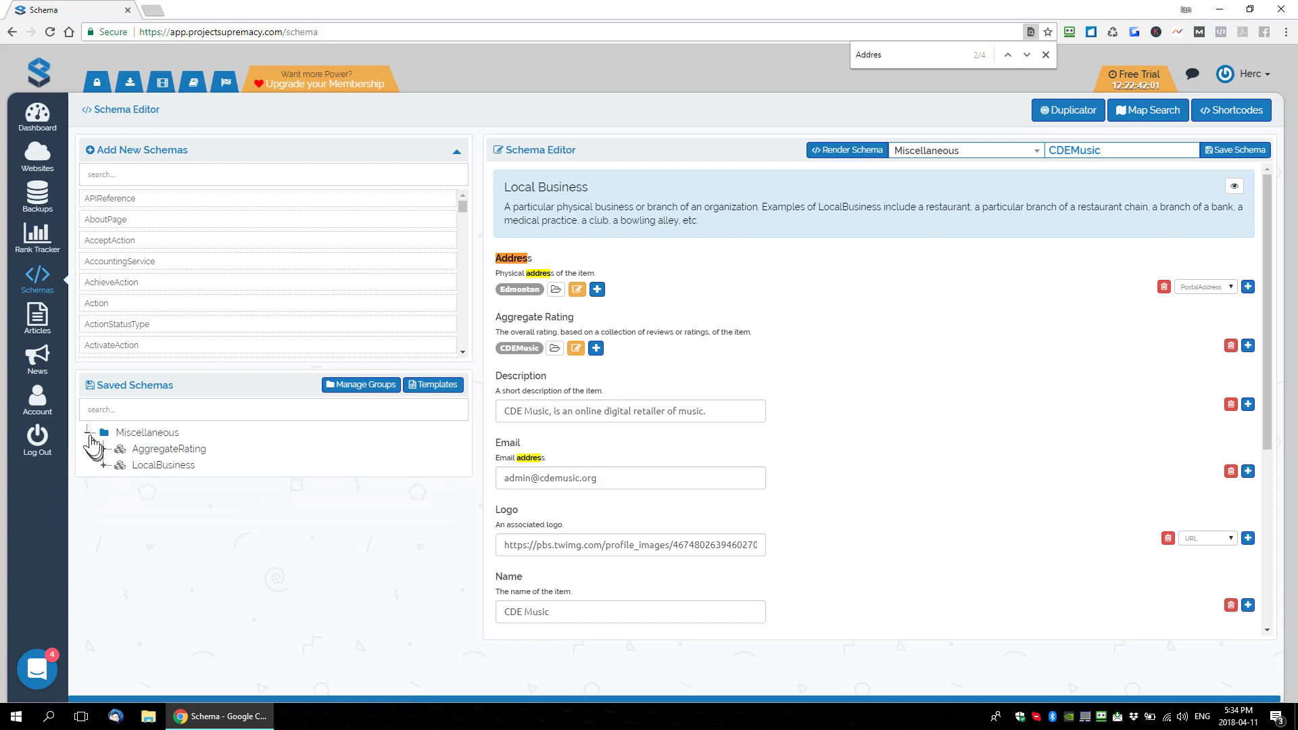
double_click(122, 434)
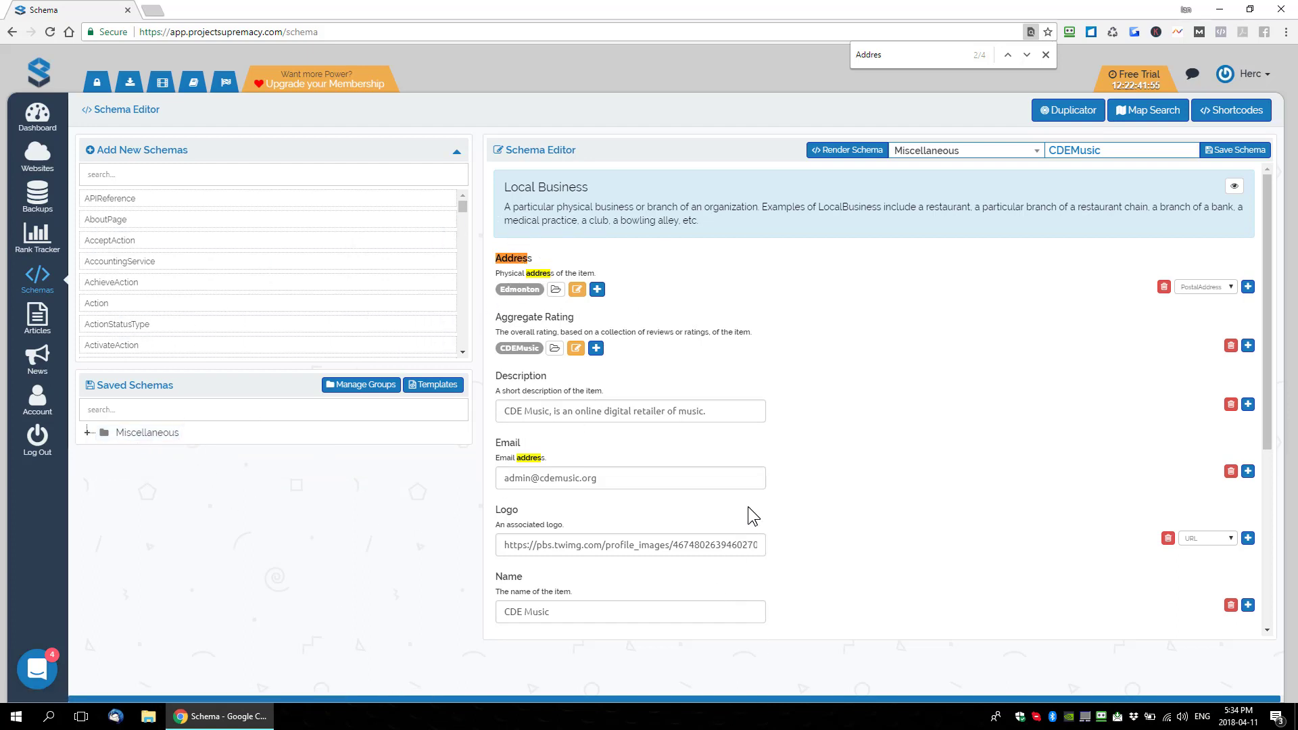
click(89, 434)
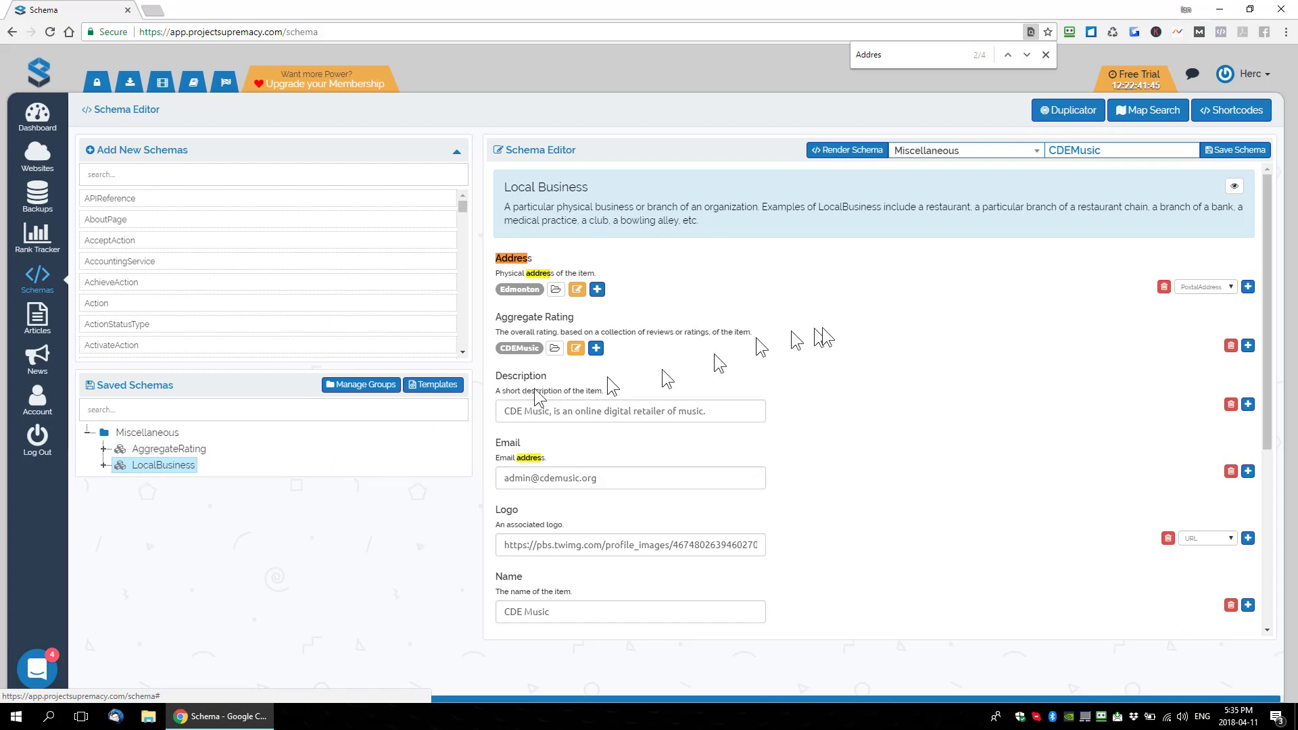
Step: Move the CDEMusic schema to the cdemusic.org group, save it, and expand that group among the saved schemas
click(973, 152)
click(923, 217)
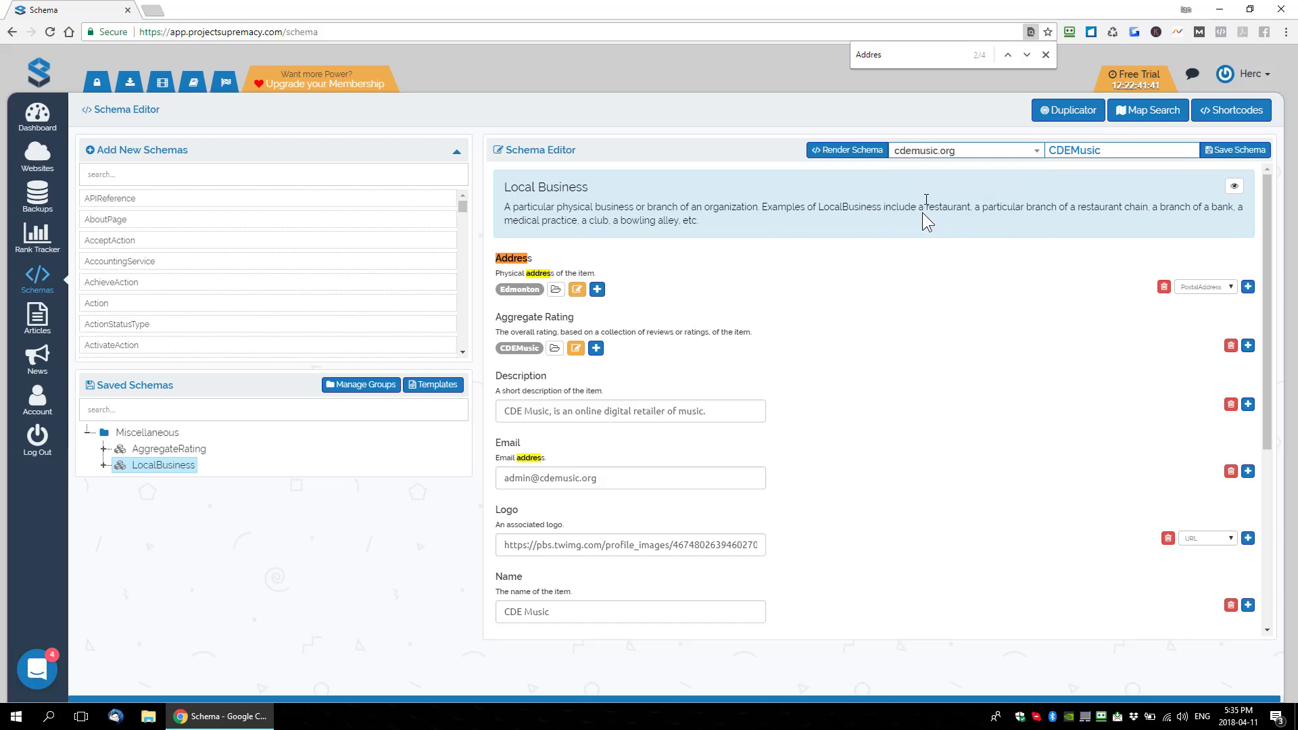
click(1226, 155)
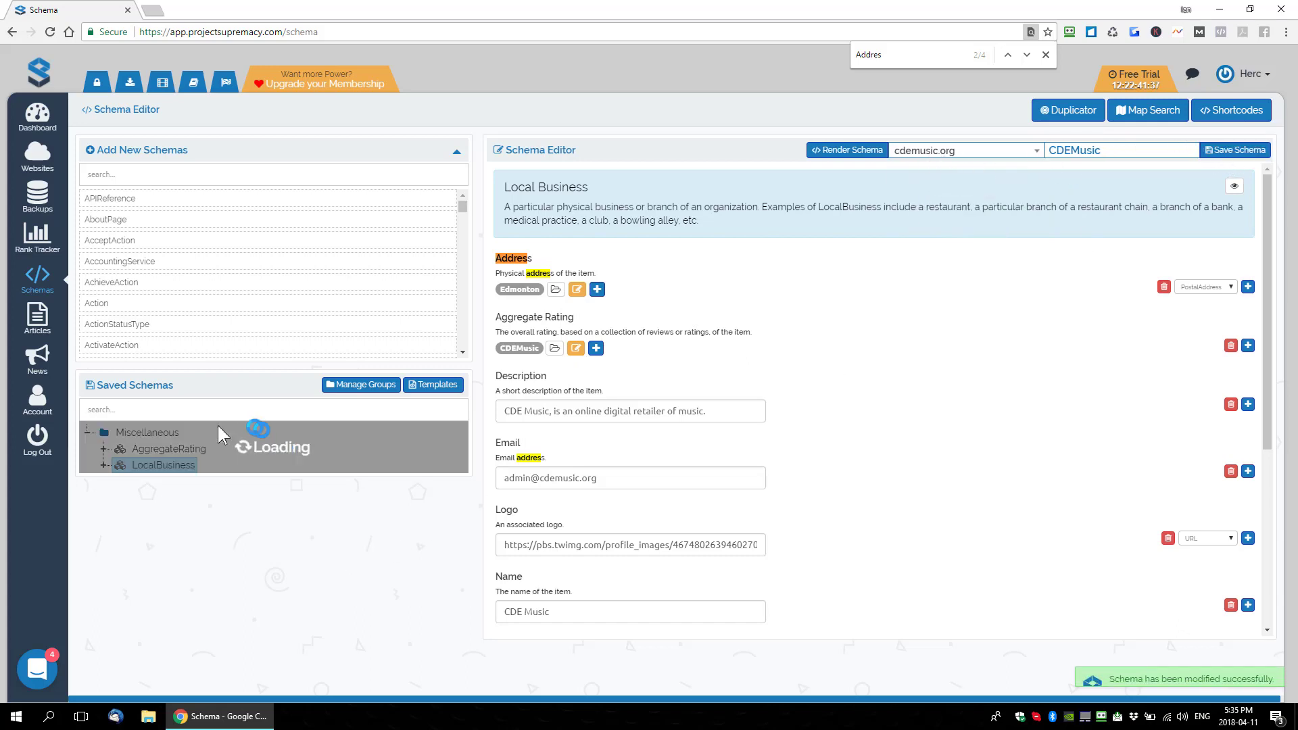
click(91, 450)
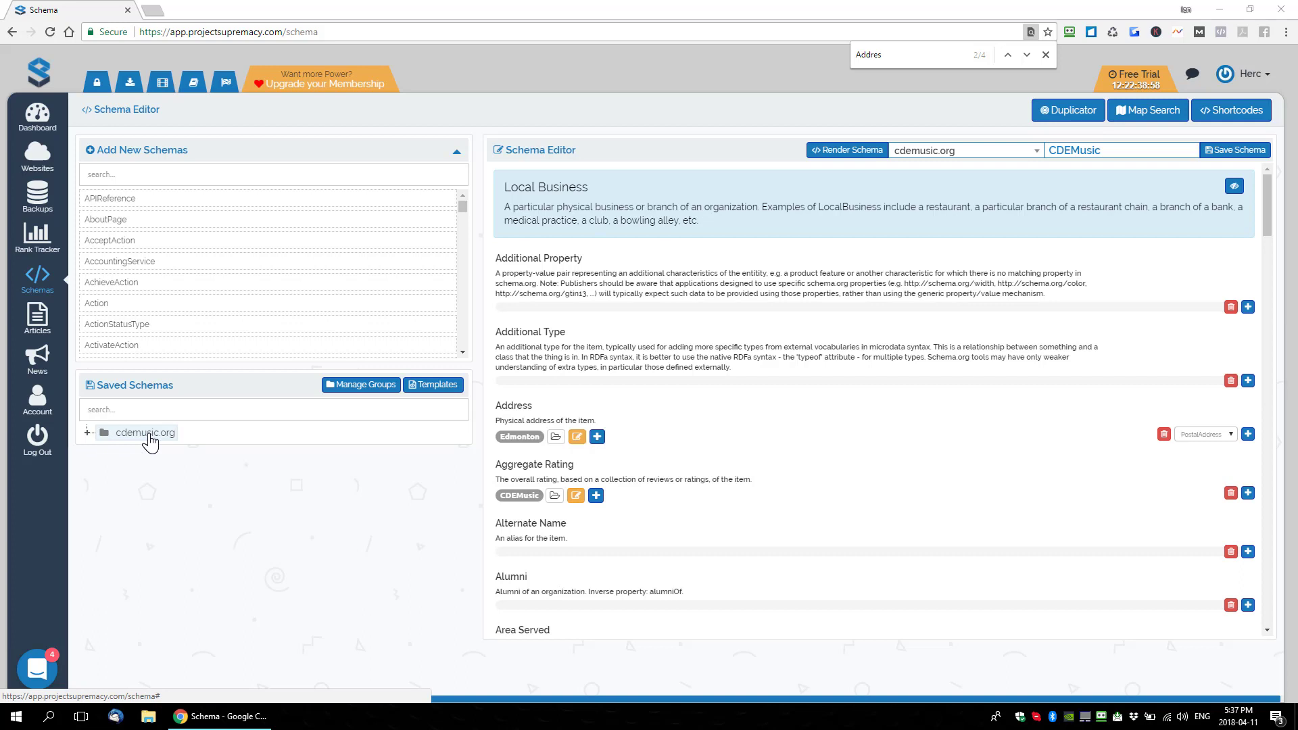
click(88, 433)
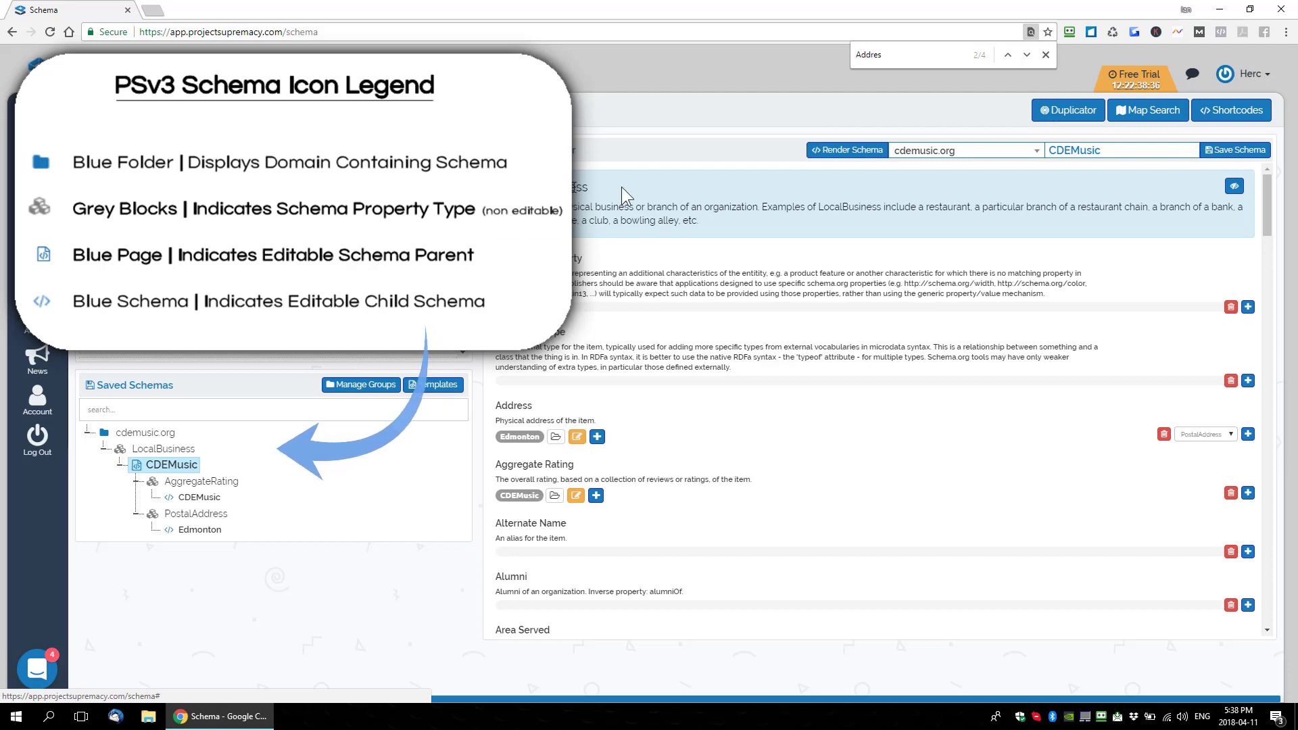
Step: Render the CDEMusic schema and examine its complete JSON-LD script, including the nested address and rating, and dismiss the preview
double_click(1107, 149)
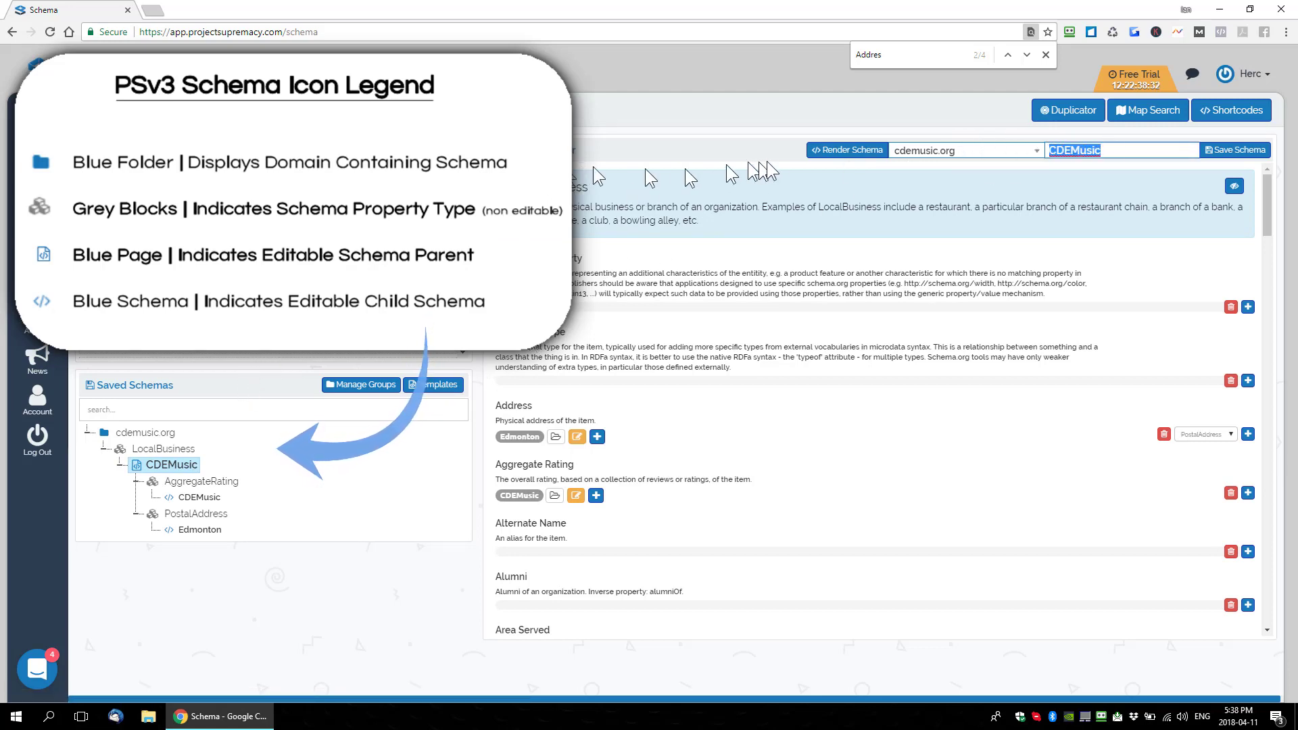
click(834, 150)
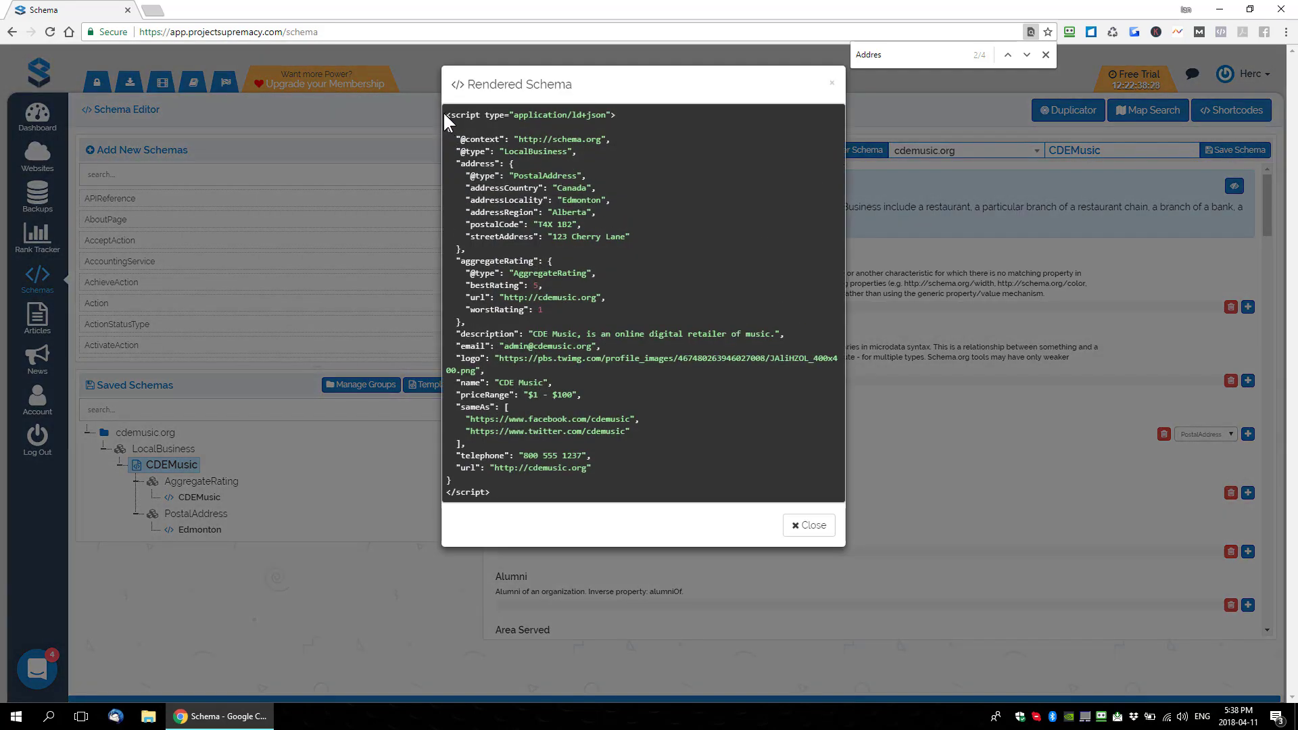
drag(444, 114, 502, 492)
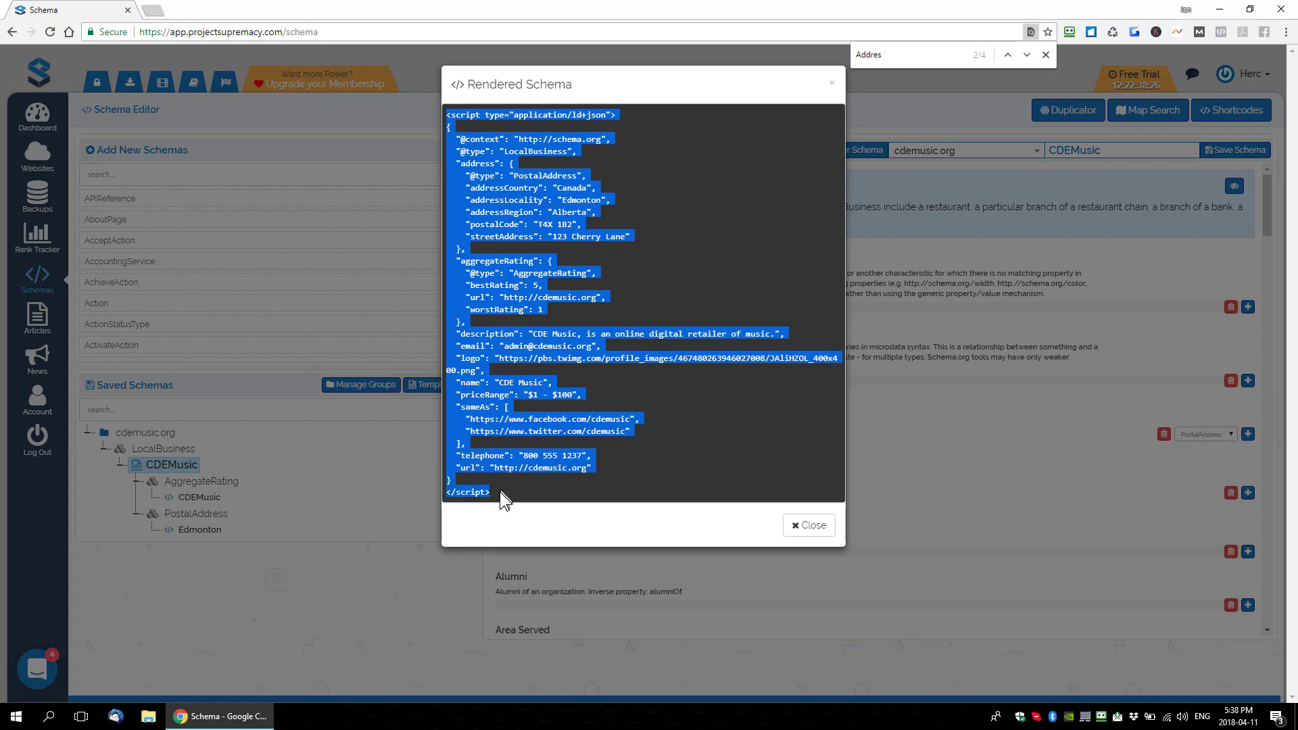
click(508, 488)
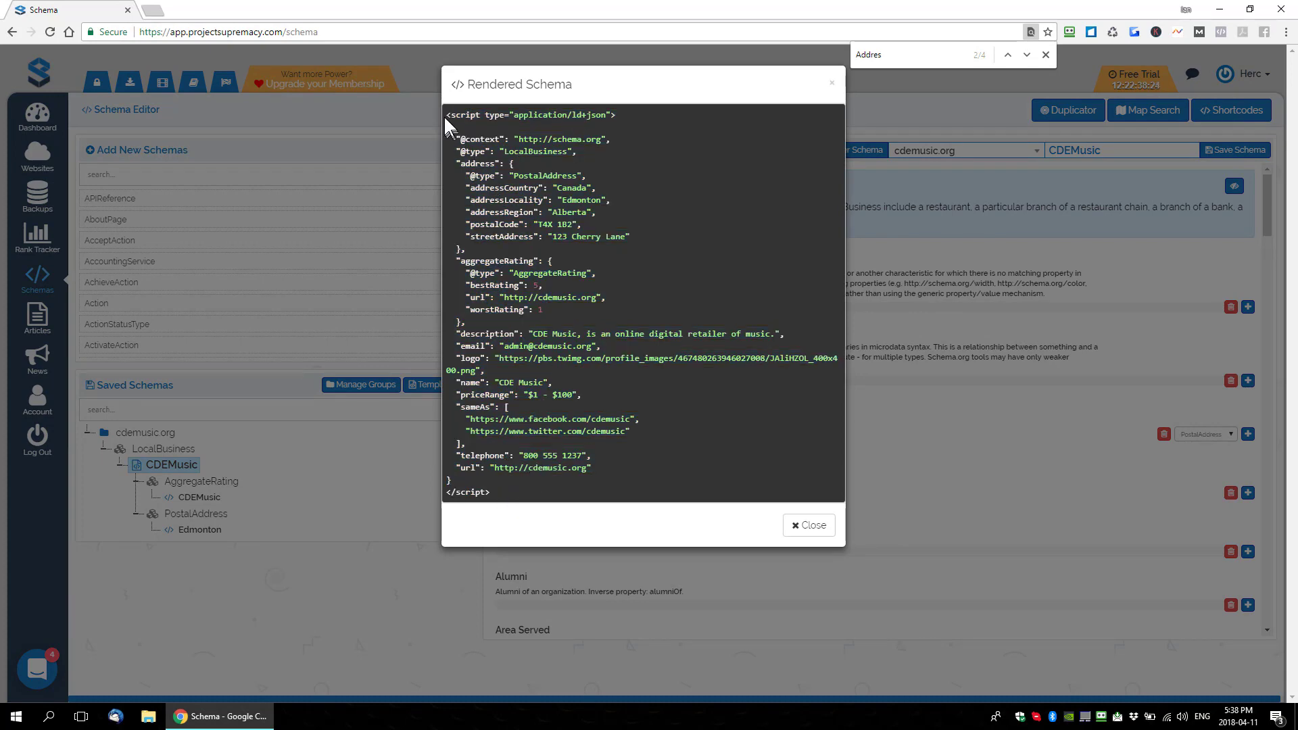
drag(444, 111, 501, 481)
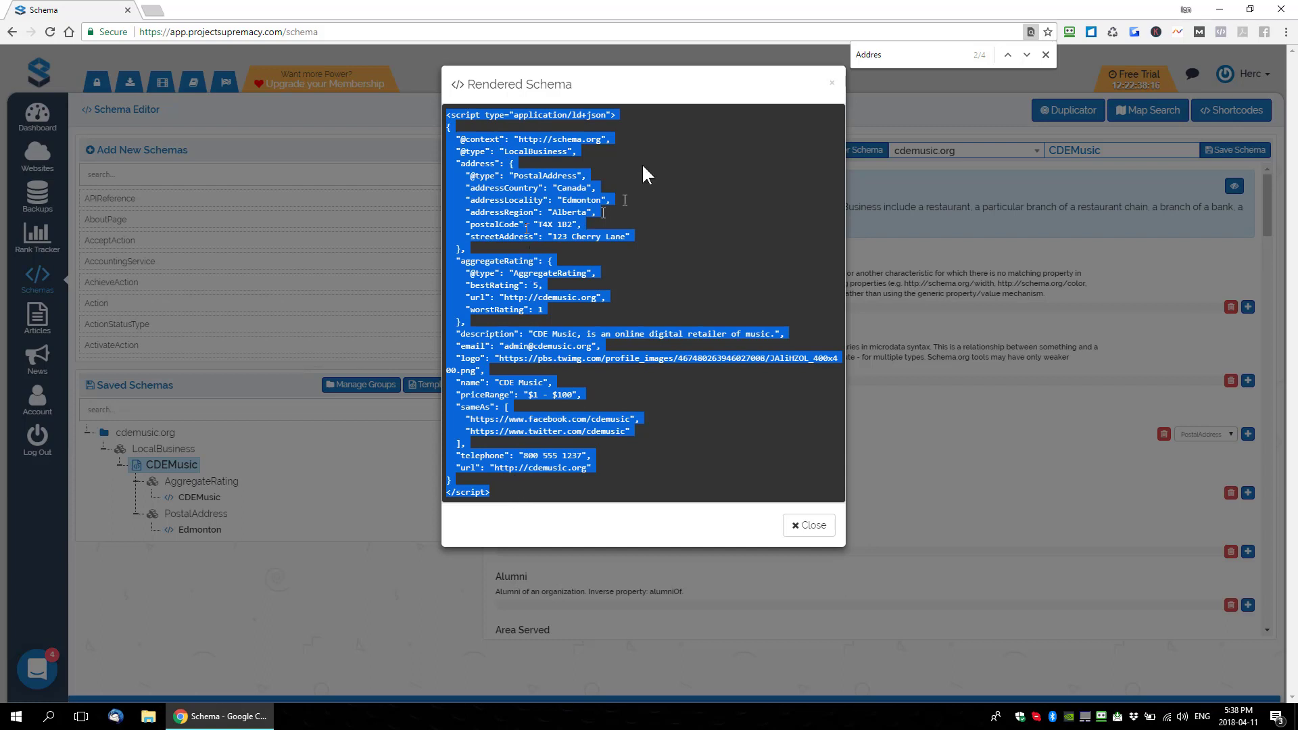
click(472, 133)
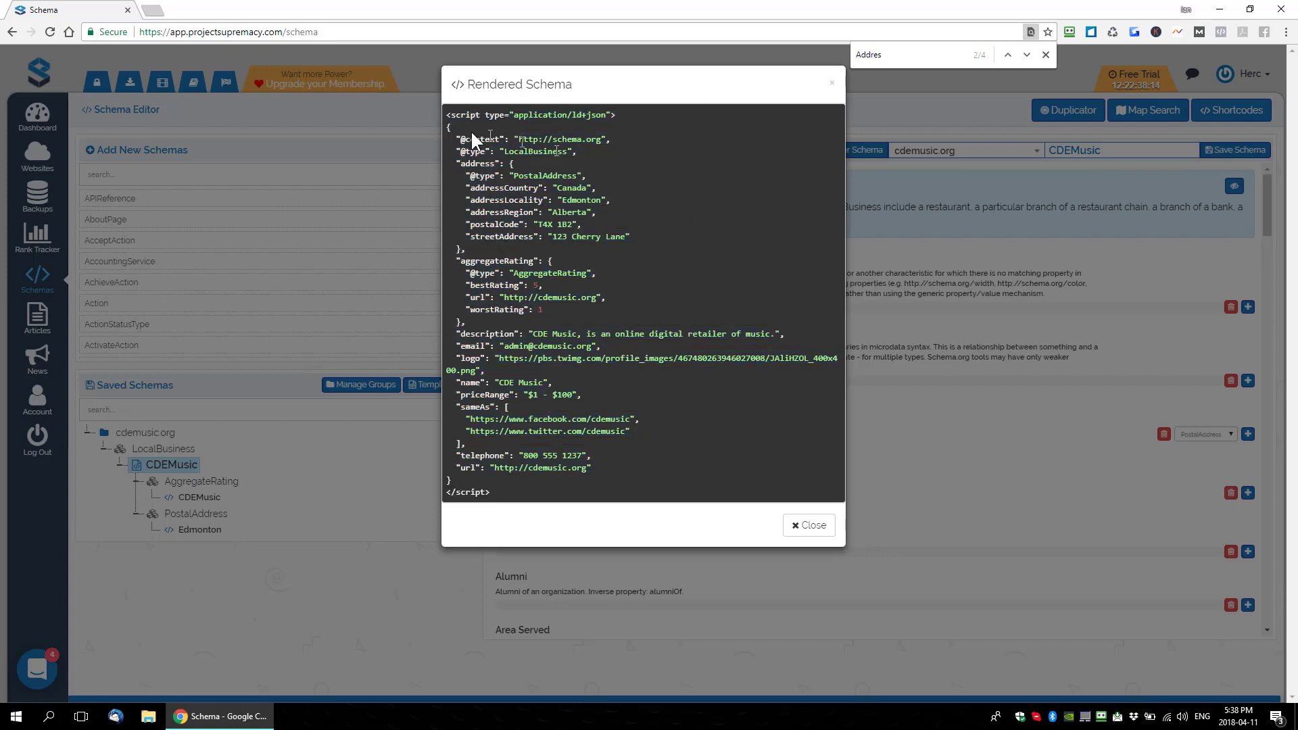
drag(448, 114, 504, 481)
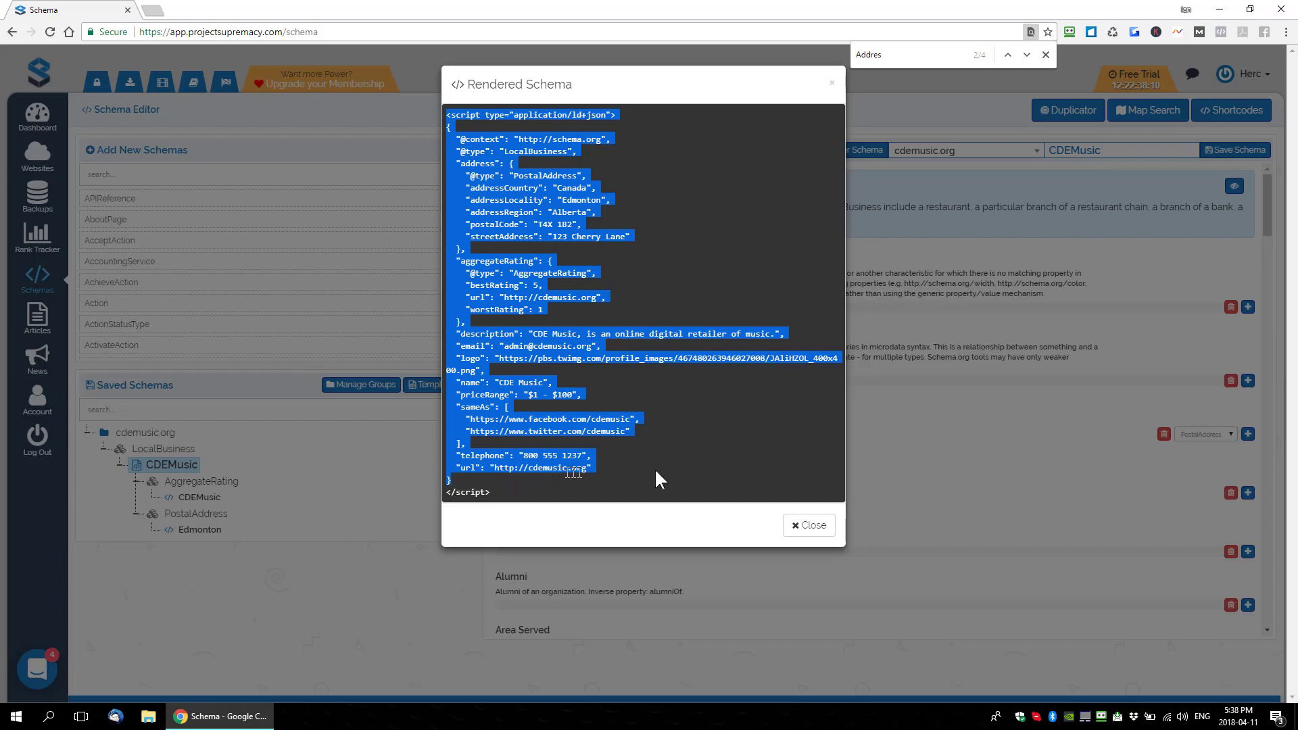
click(684, 443)
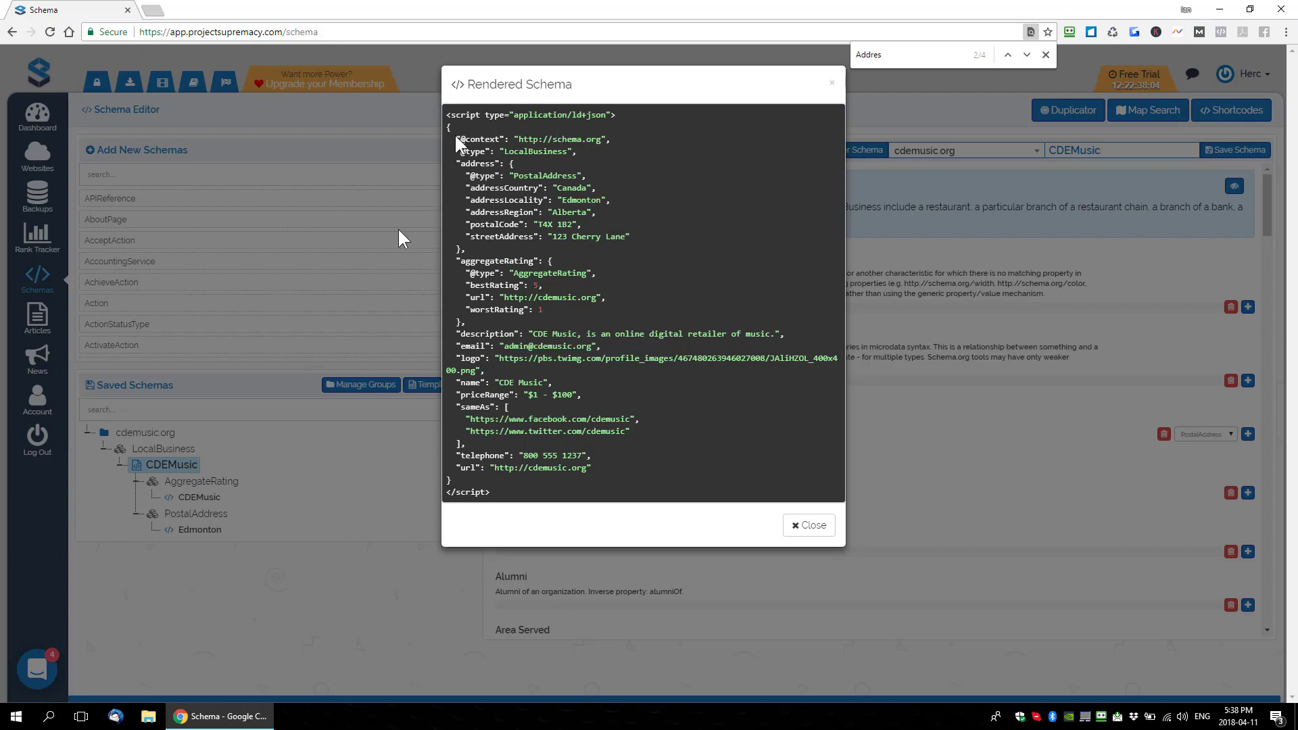
click(809, 525)
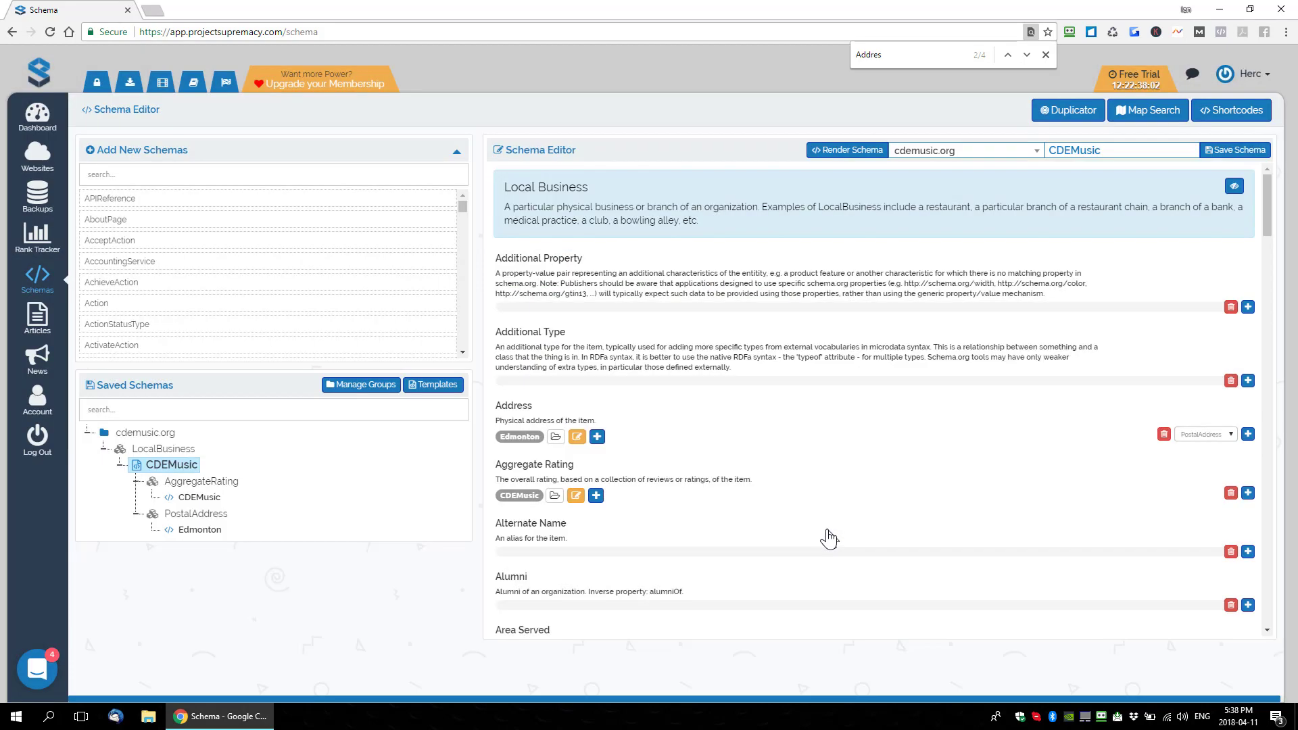
click(1046, 55)
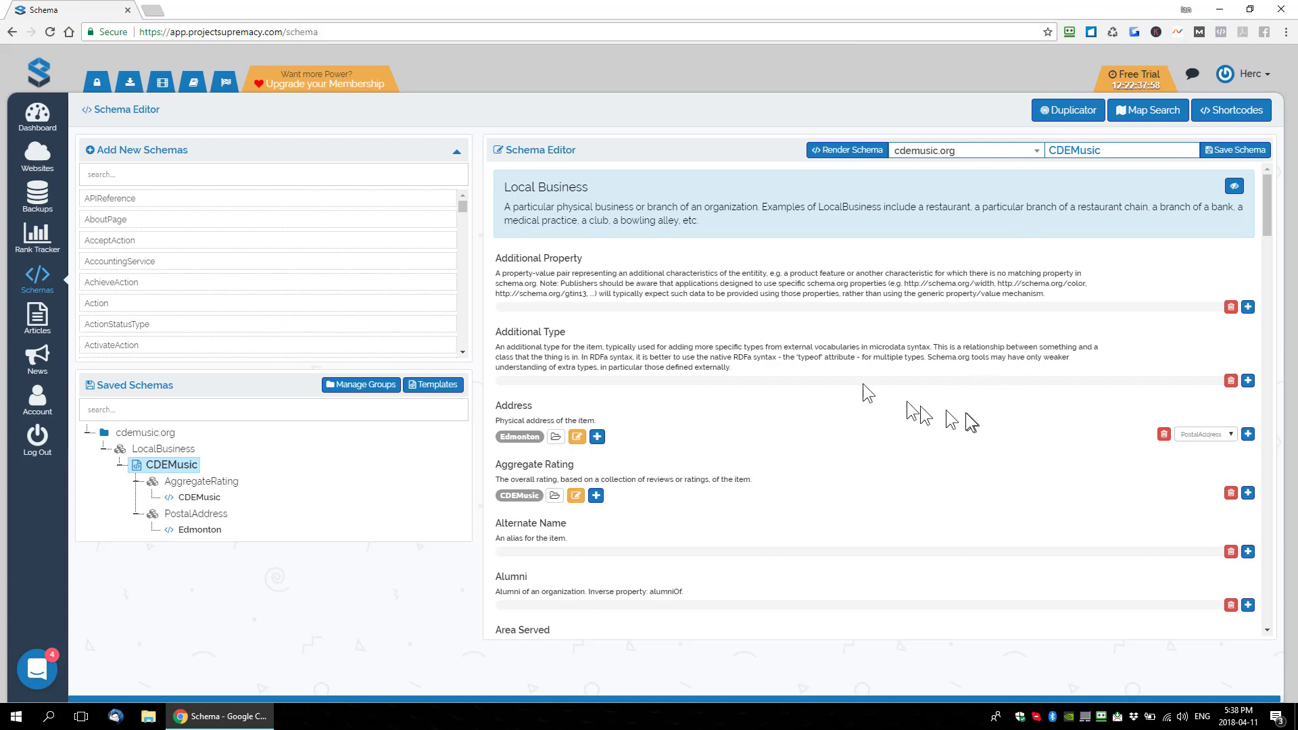
Step: Filter the managed websites by "cde" and open the management page of cdemusic.org
click(38, 167)
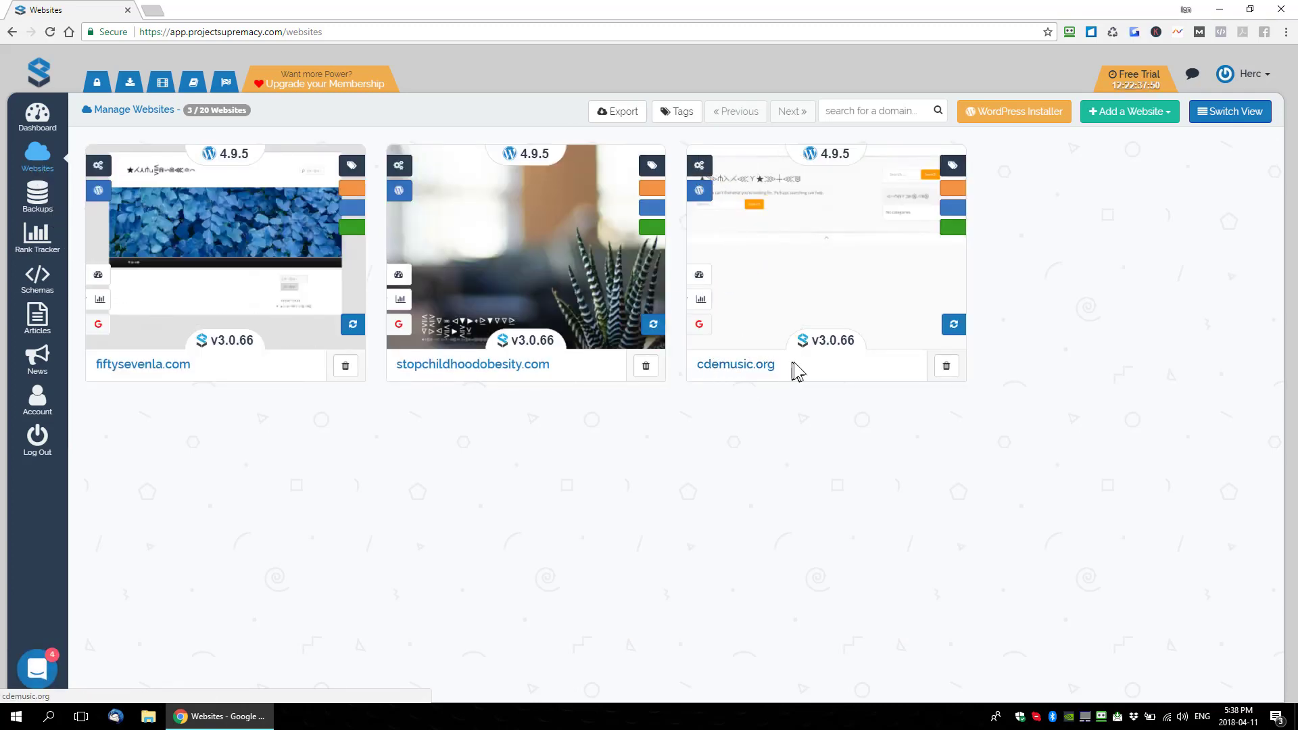
drag(798, 371, 695, 368)
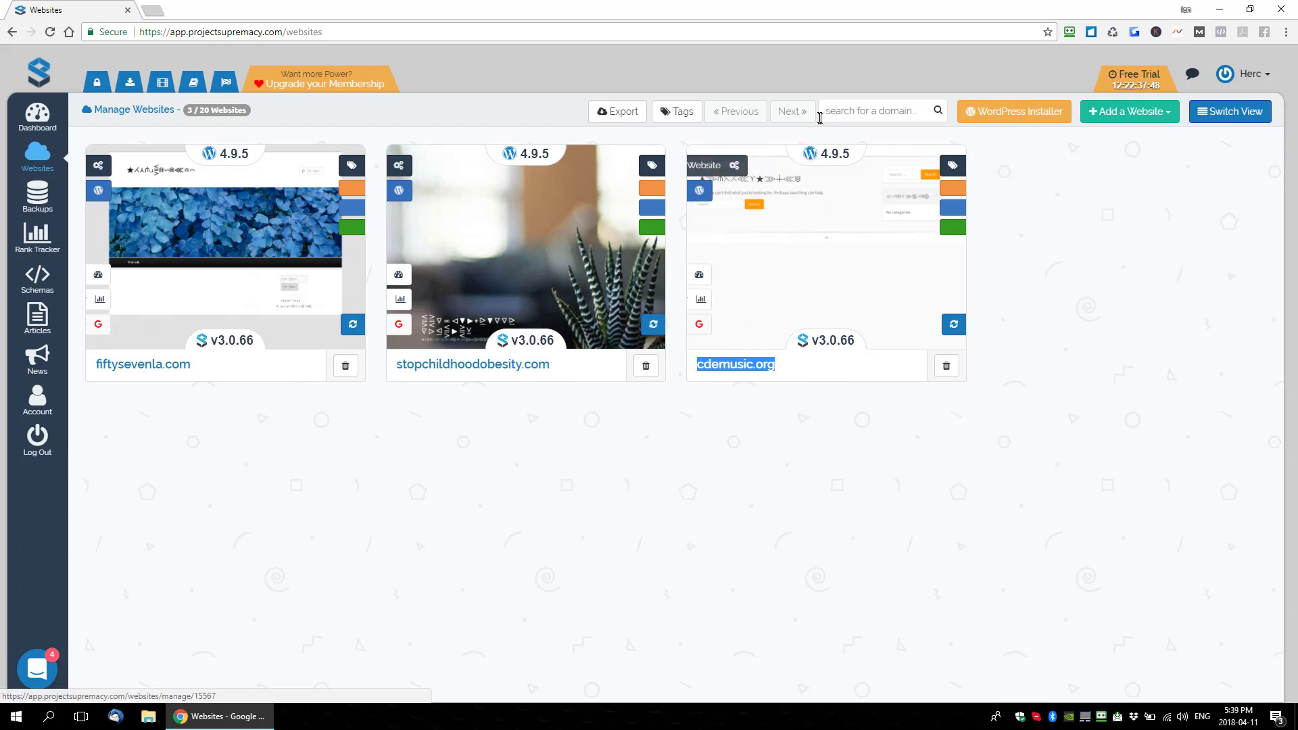
click(856, 111)
text(cde)
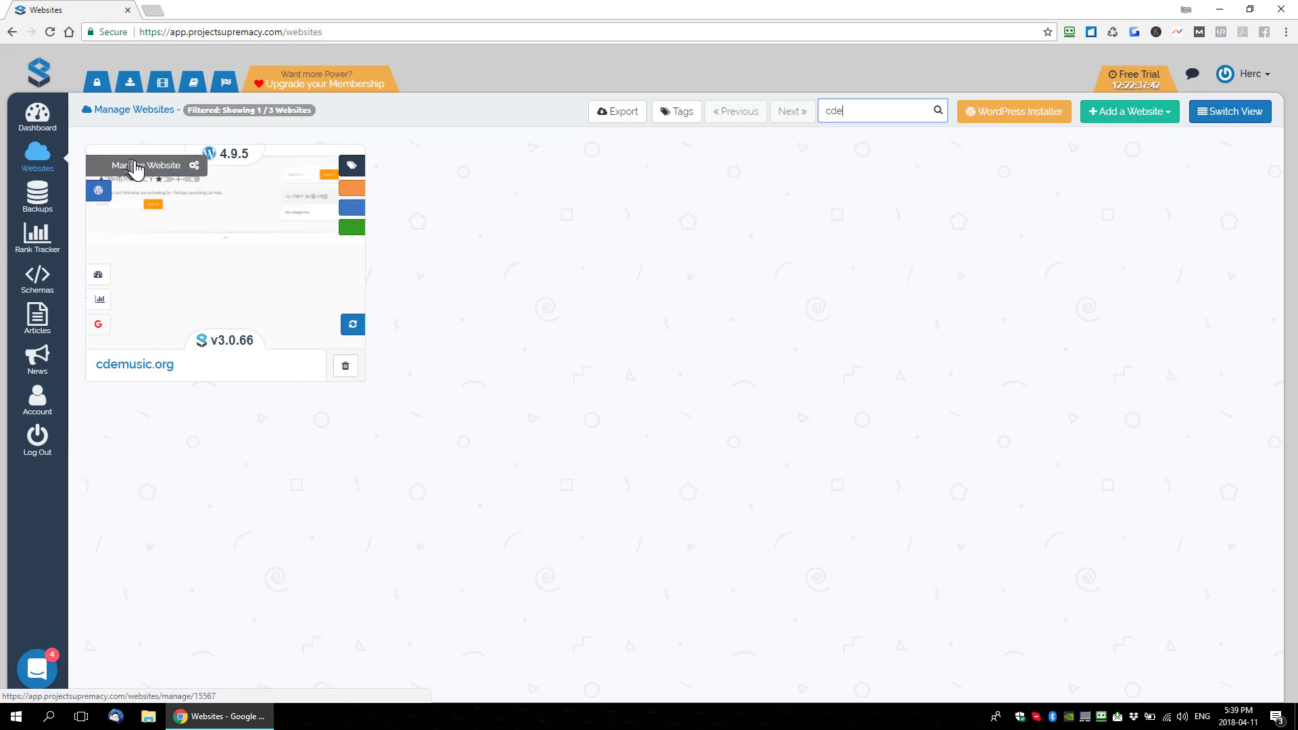
click(109, 168)
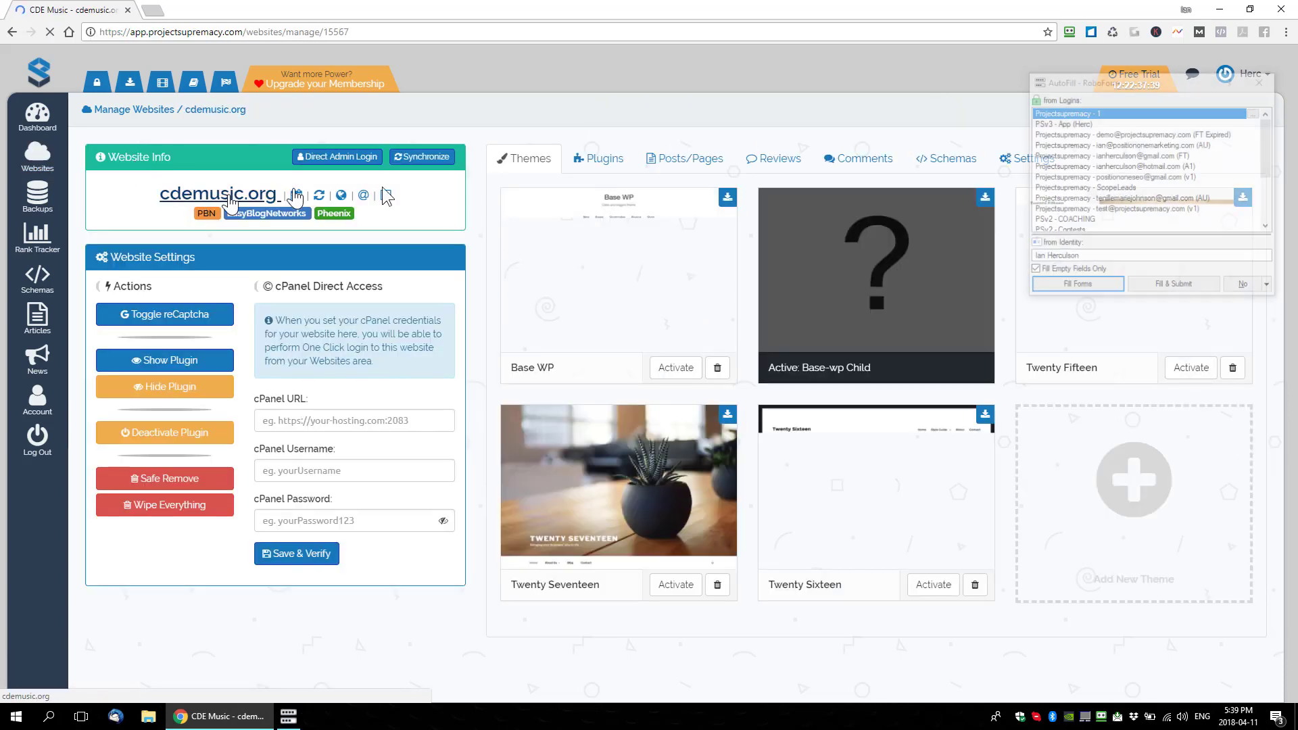
Step: Assign the CDEMusic local schema from the cdemusic.org group to the site's homepage and save the changes
click(958, 163)
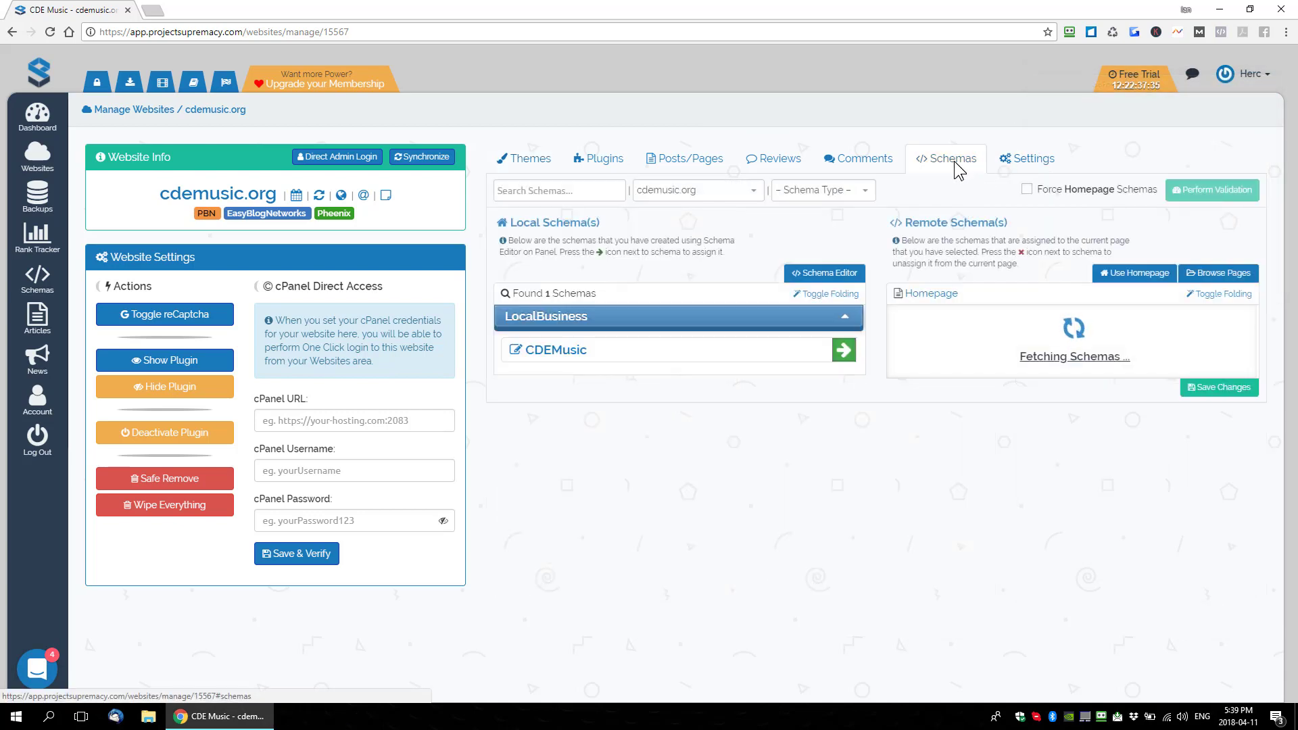
click(703, 196)
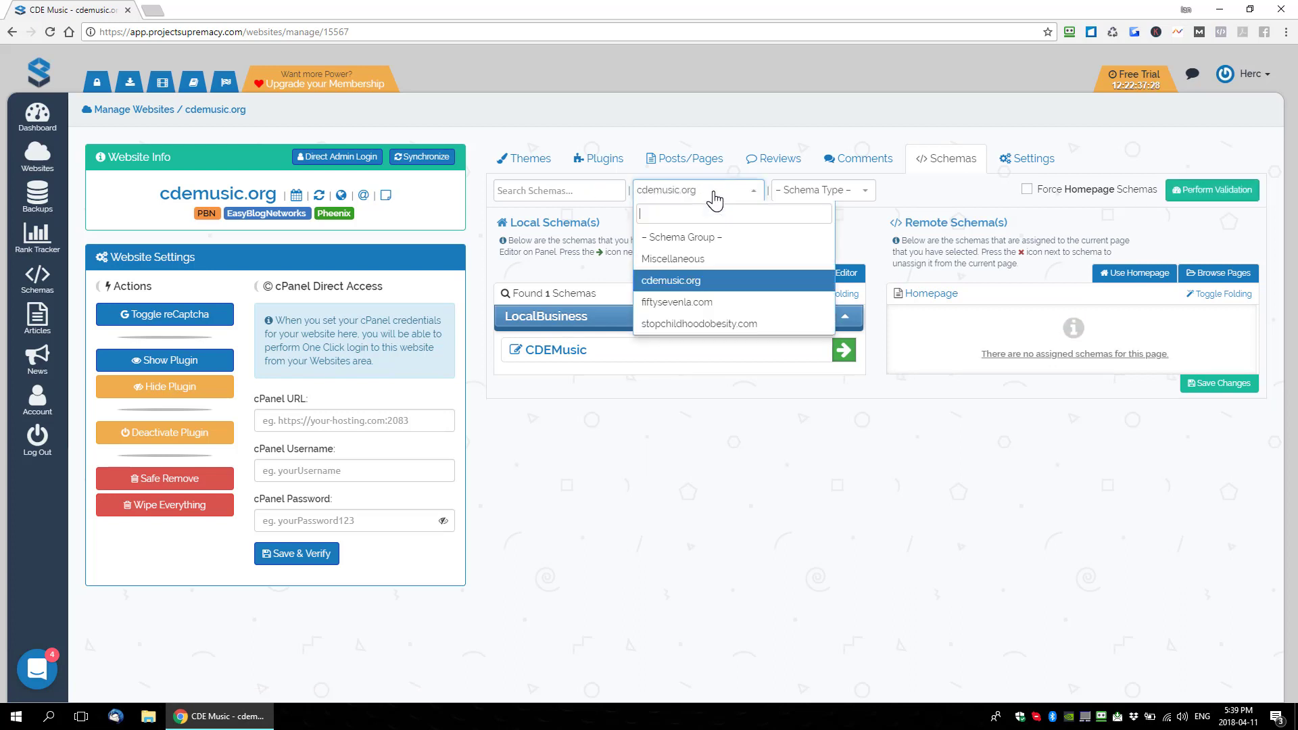
click(676, 280)
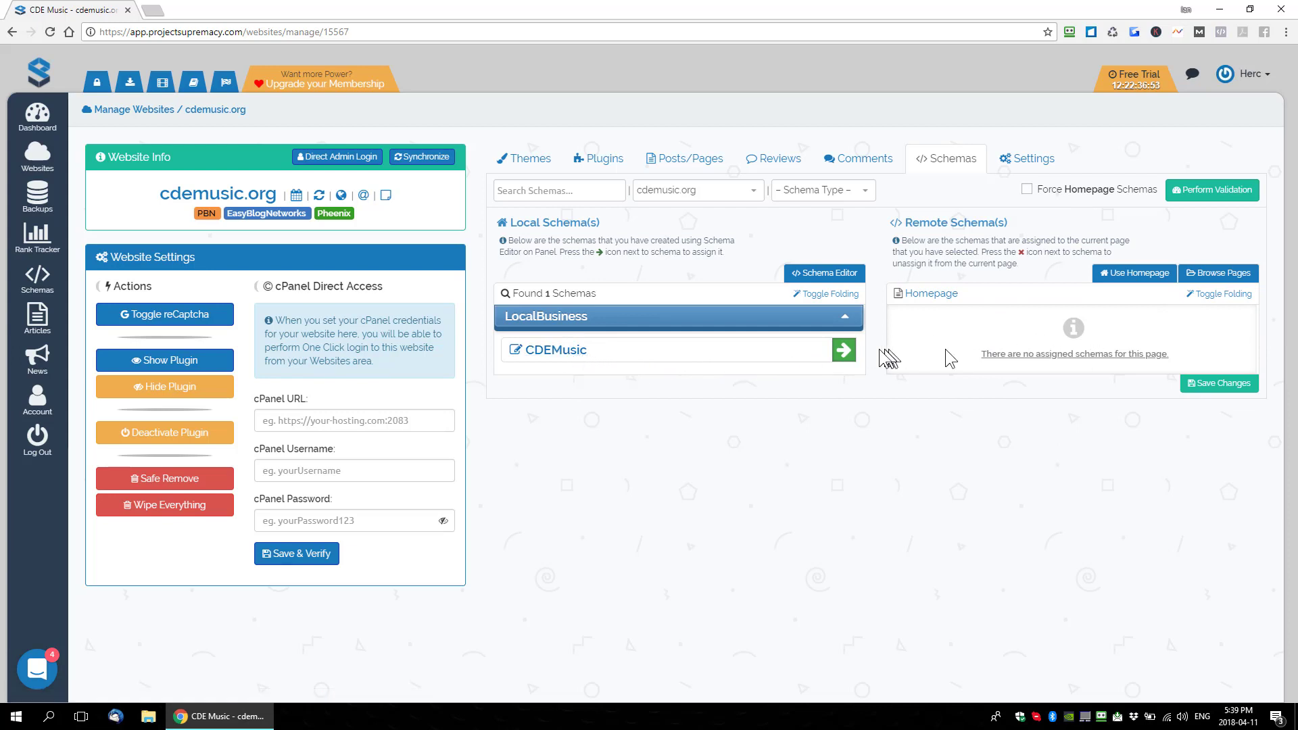
click(844, 352)
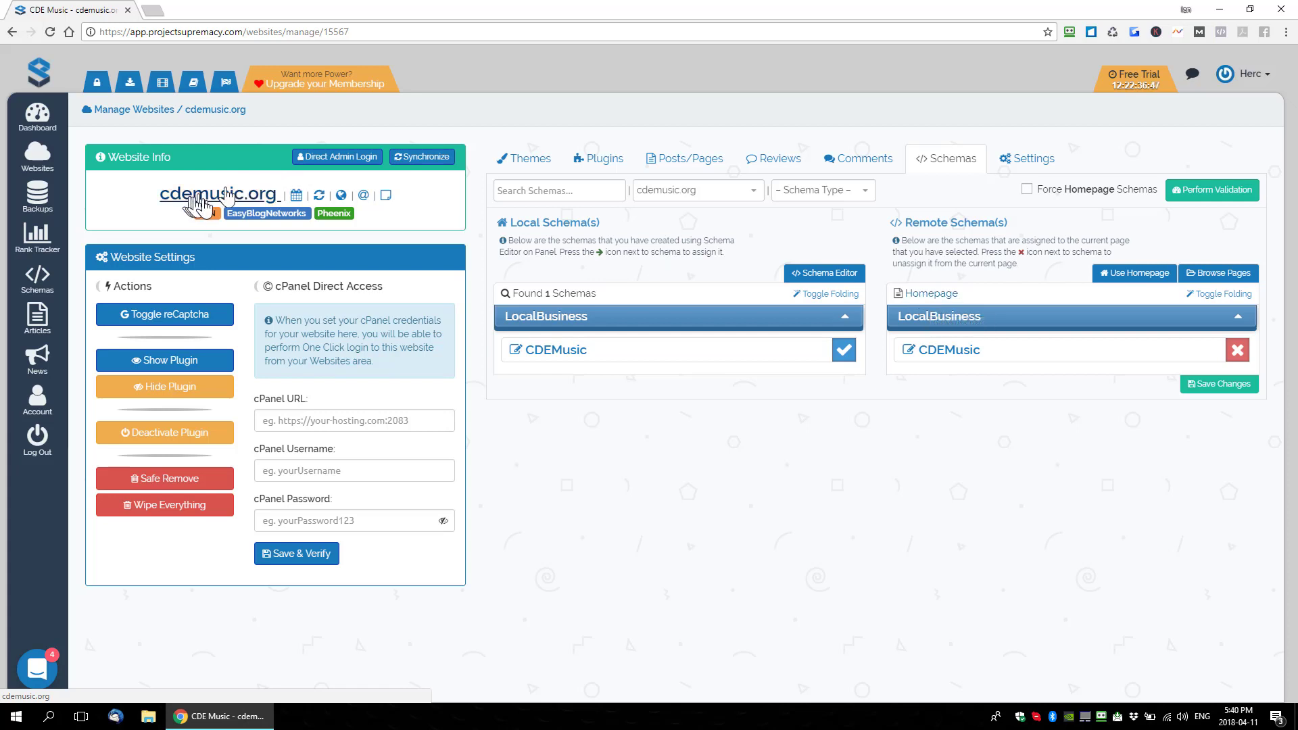
click(1207, 386)
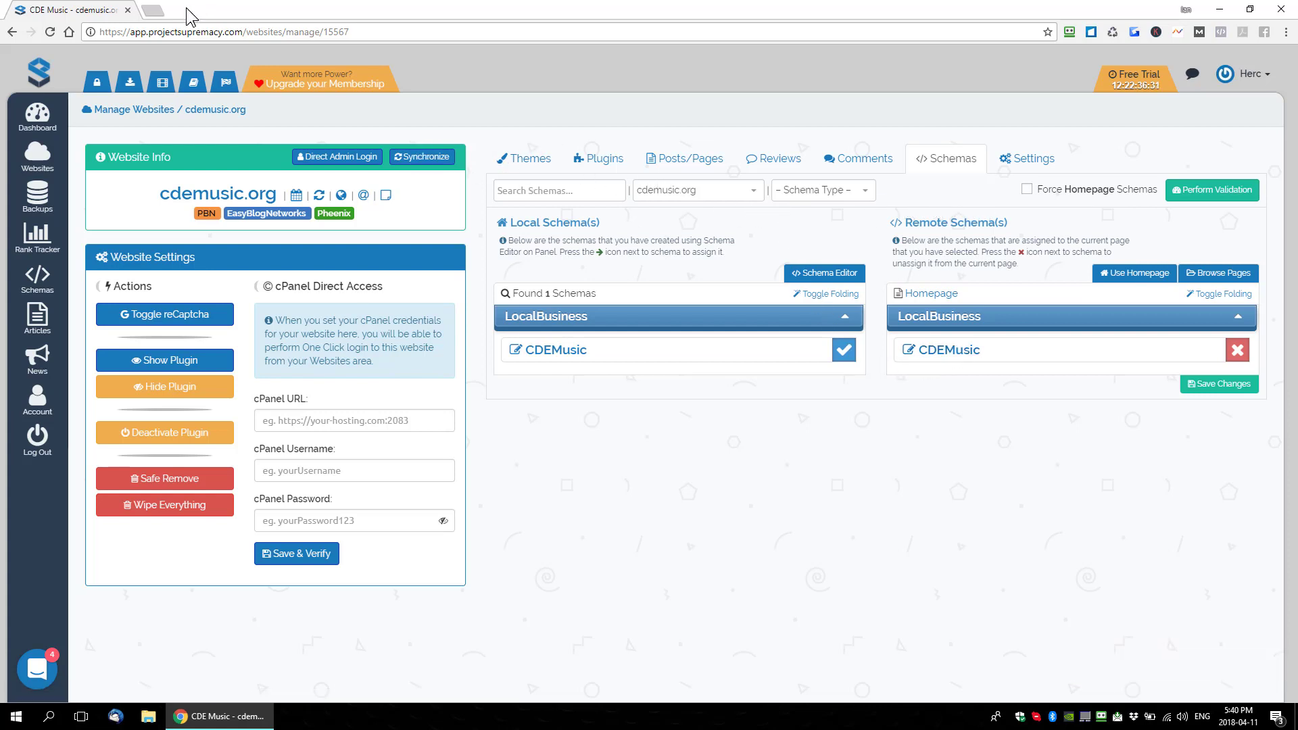
Step: Search for "google stuctured data testing tool" in a new browser tab and open Google's Structured Data Testing Tool
click(162, 10)
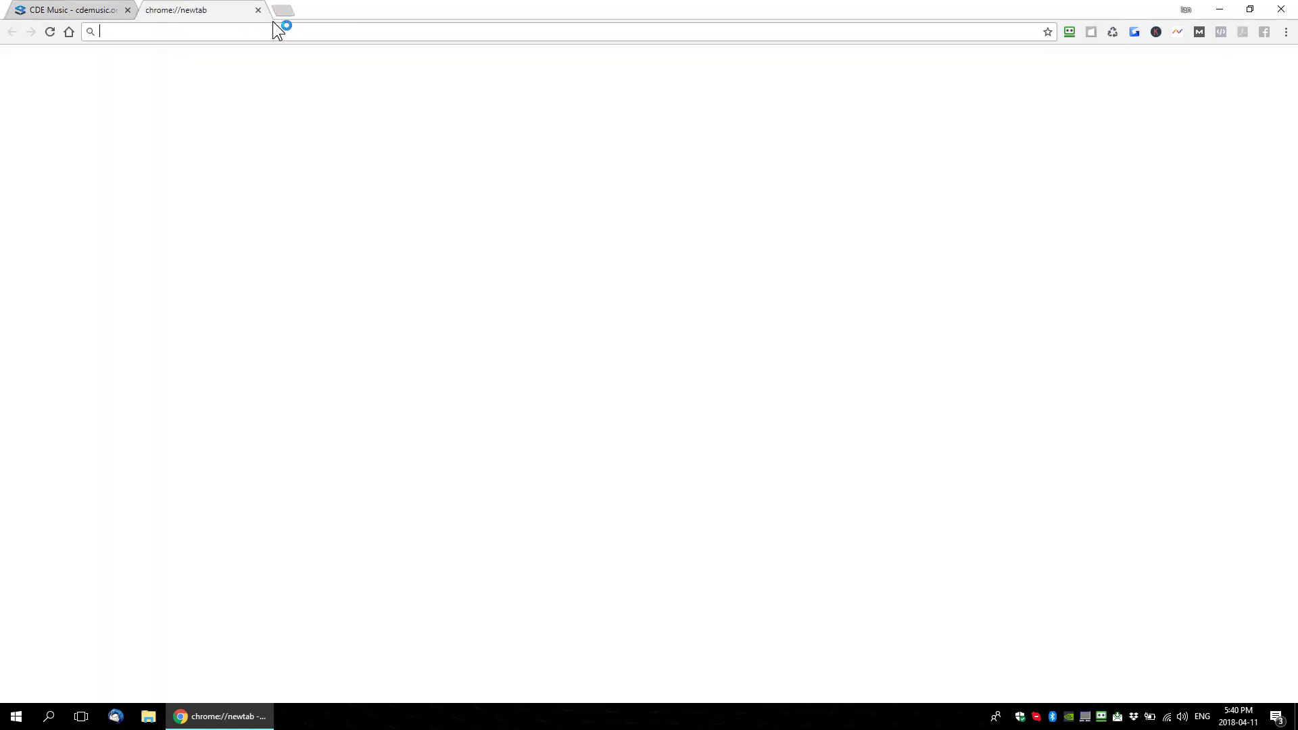
text(google st)
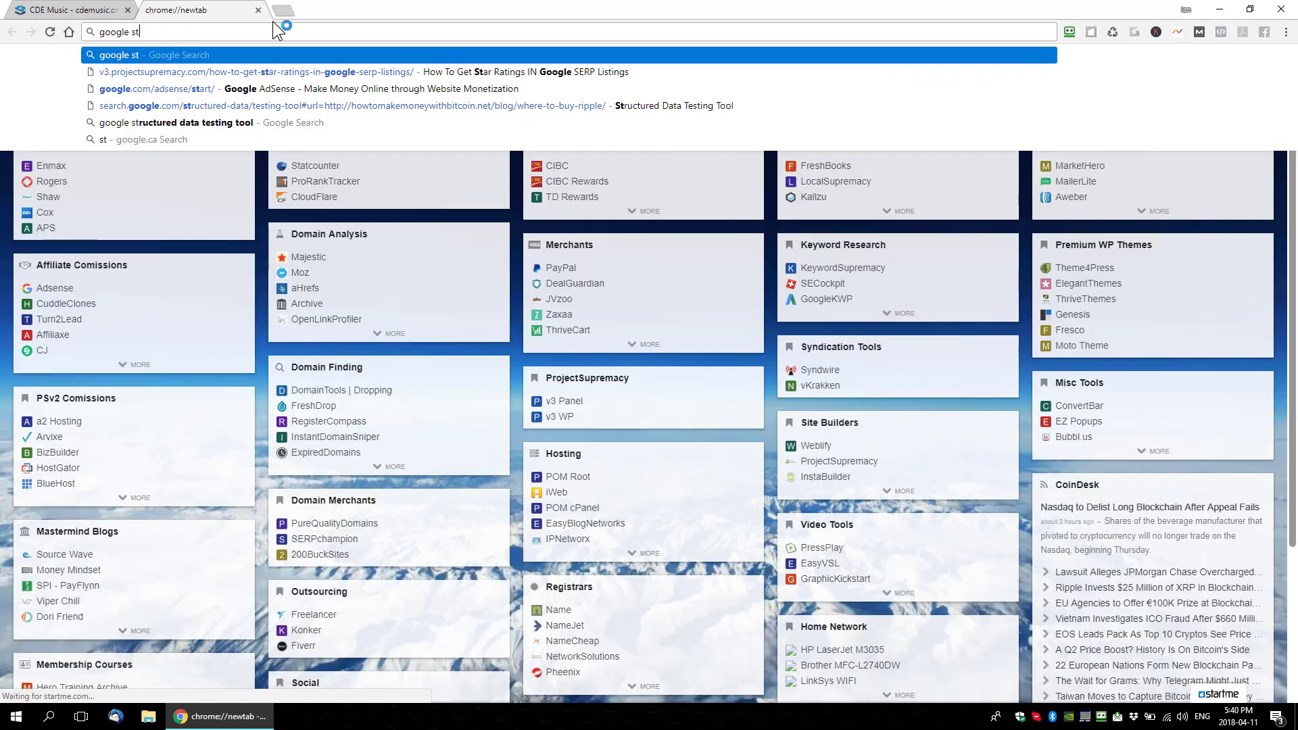
text(uctured dat)
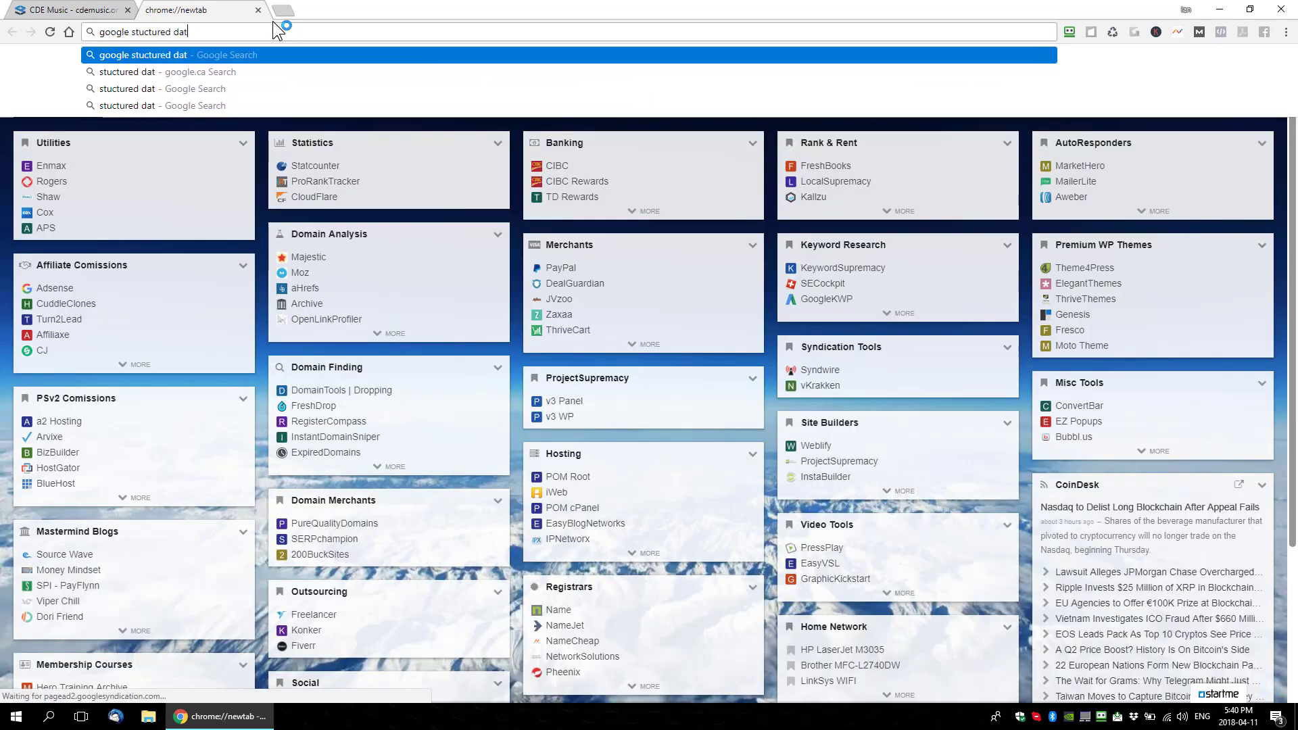
text(a te)
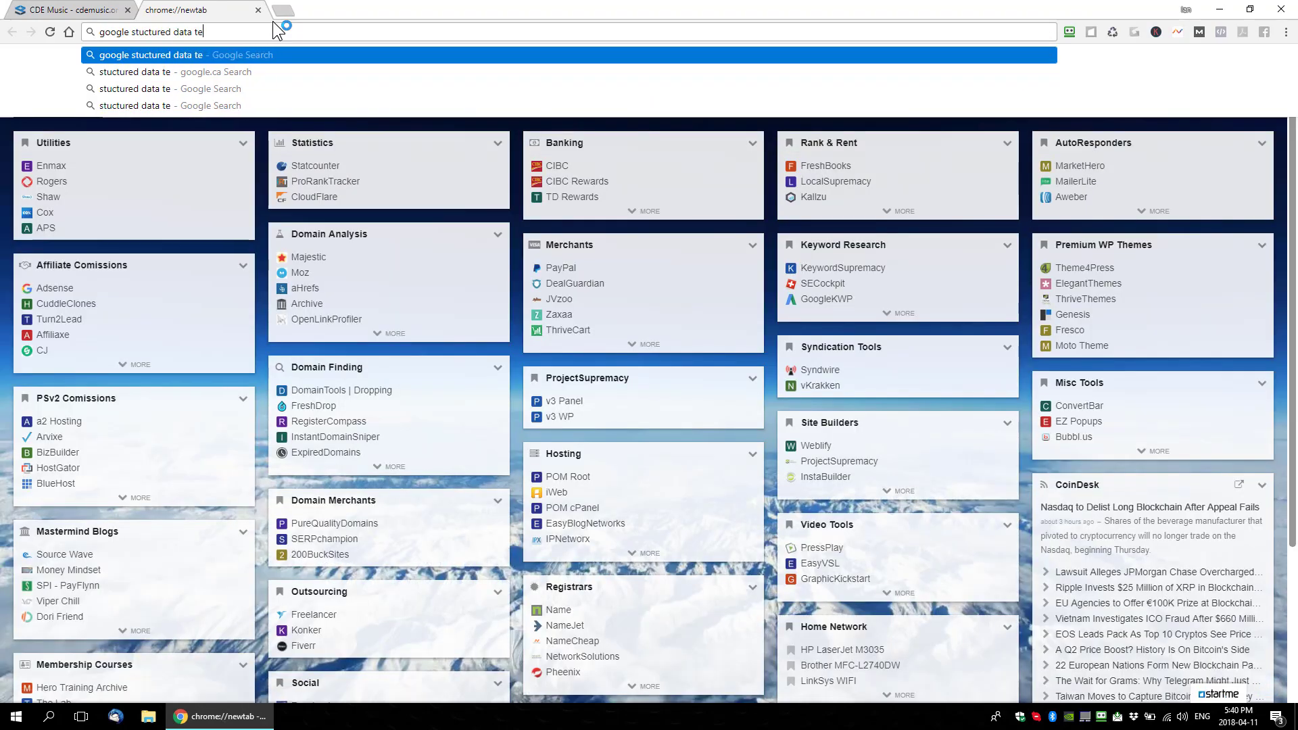
text(sting tool)
key(Return)
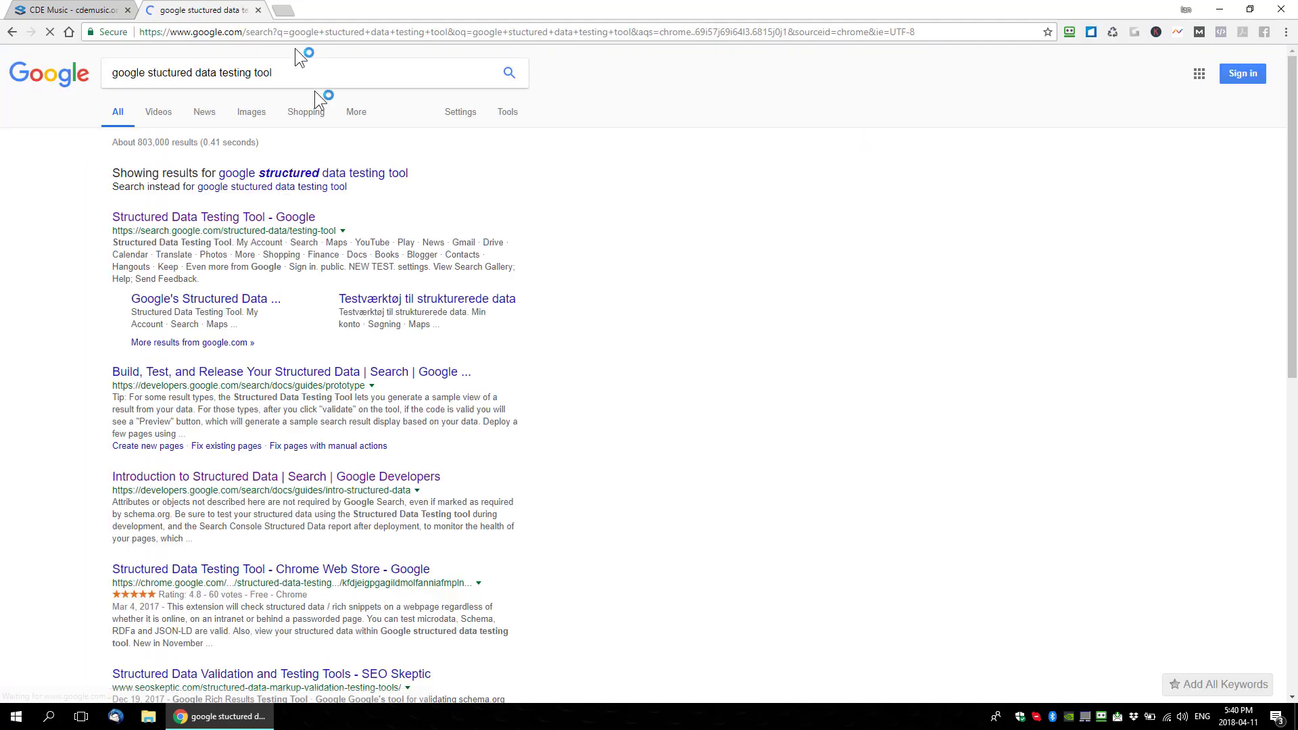
click(206, 220)
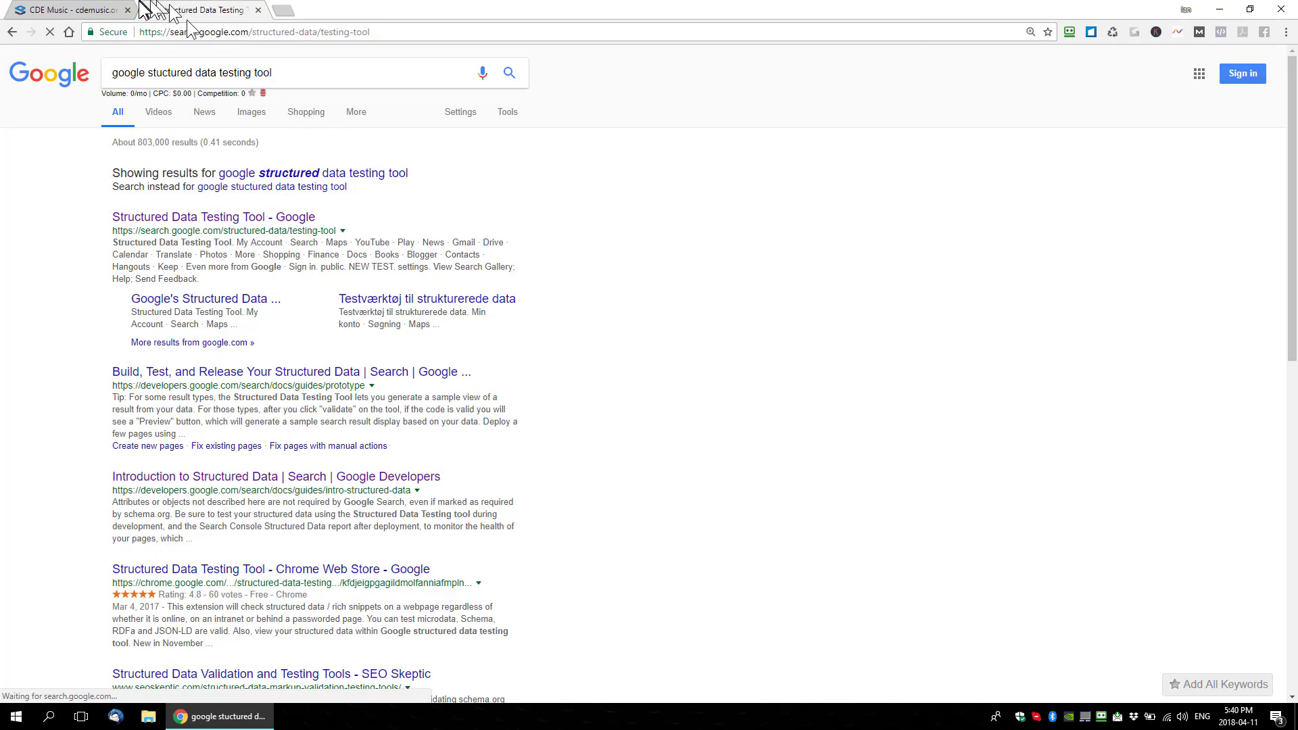
Step: Copy the domain cdemusic.org from the website info and enter it as the URL to fetch in the Structured Data Testing Tool
click(102, 9)
drag(149, 194, 277, 194)
key(ctrl+c)
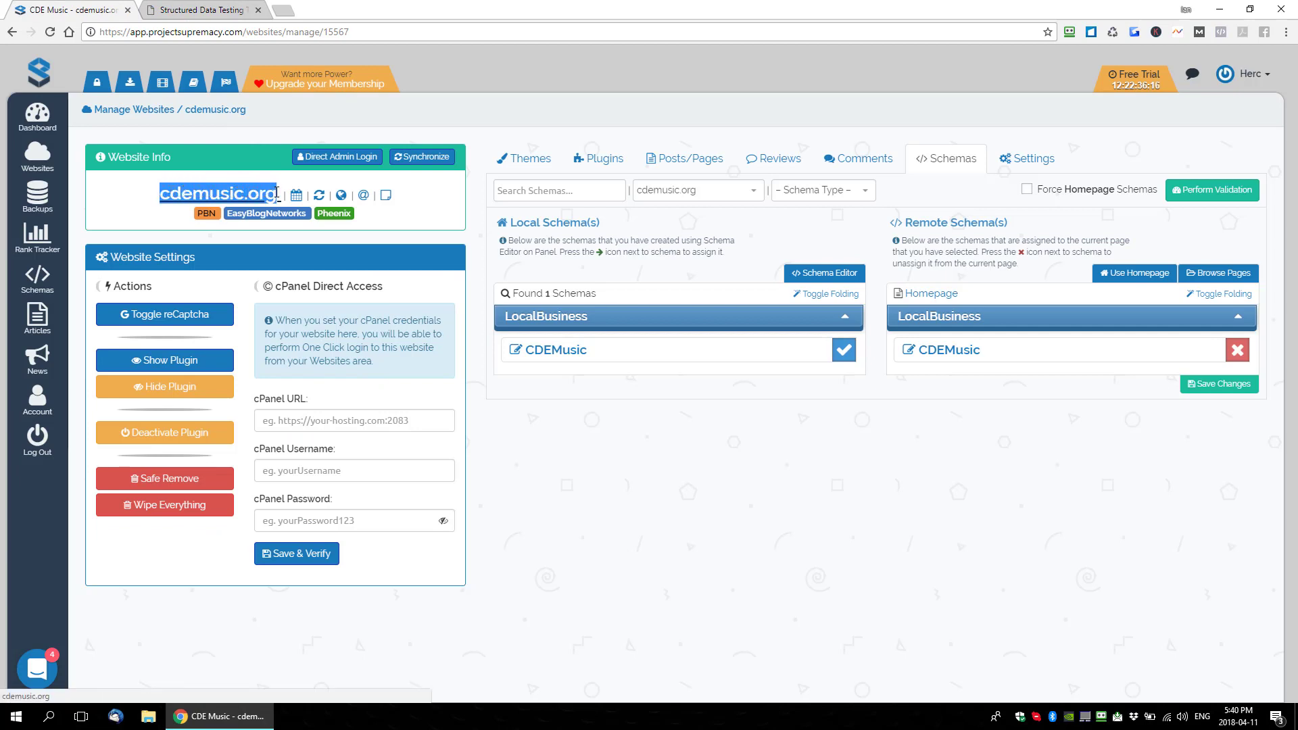
click(213, 9)
click(557, 366)
key(ctrl+v)
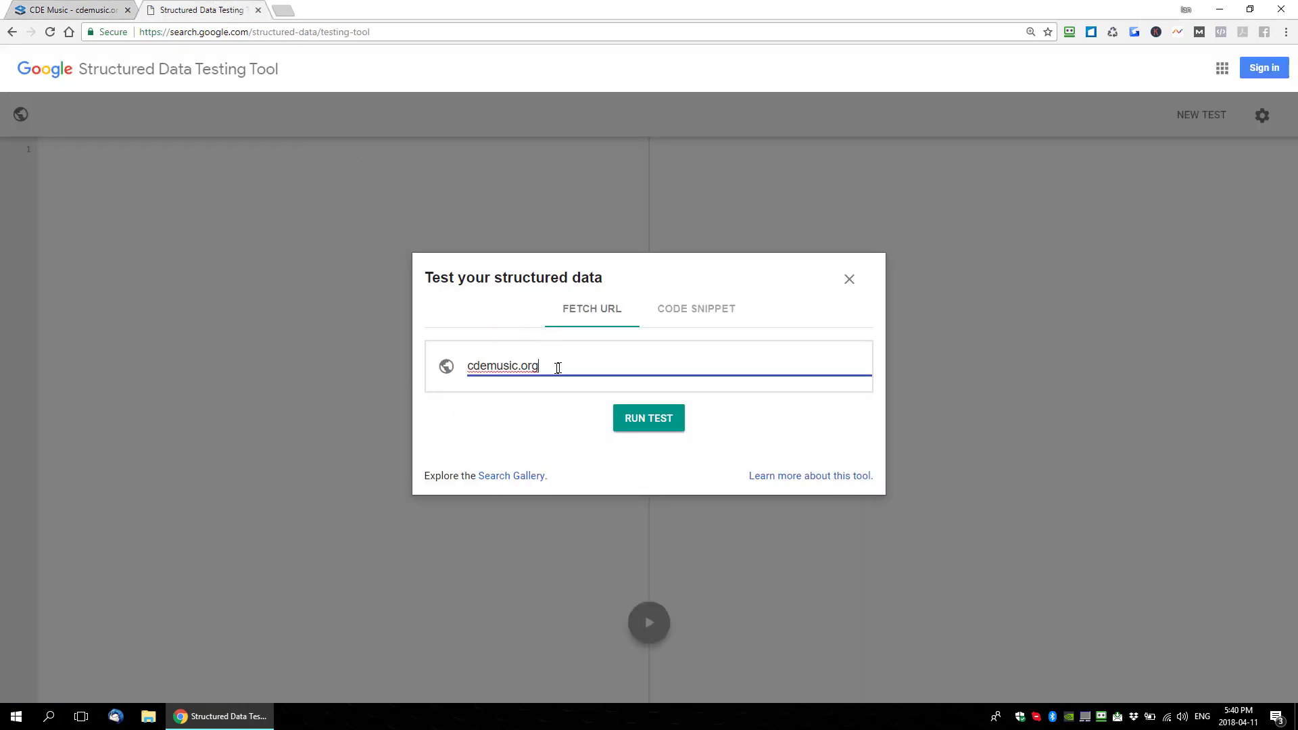
Step: Run the structured data test on cdemusic.org and locate the LocalBusiness type in the page's source code
click(642, 425)
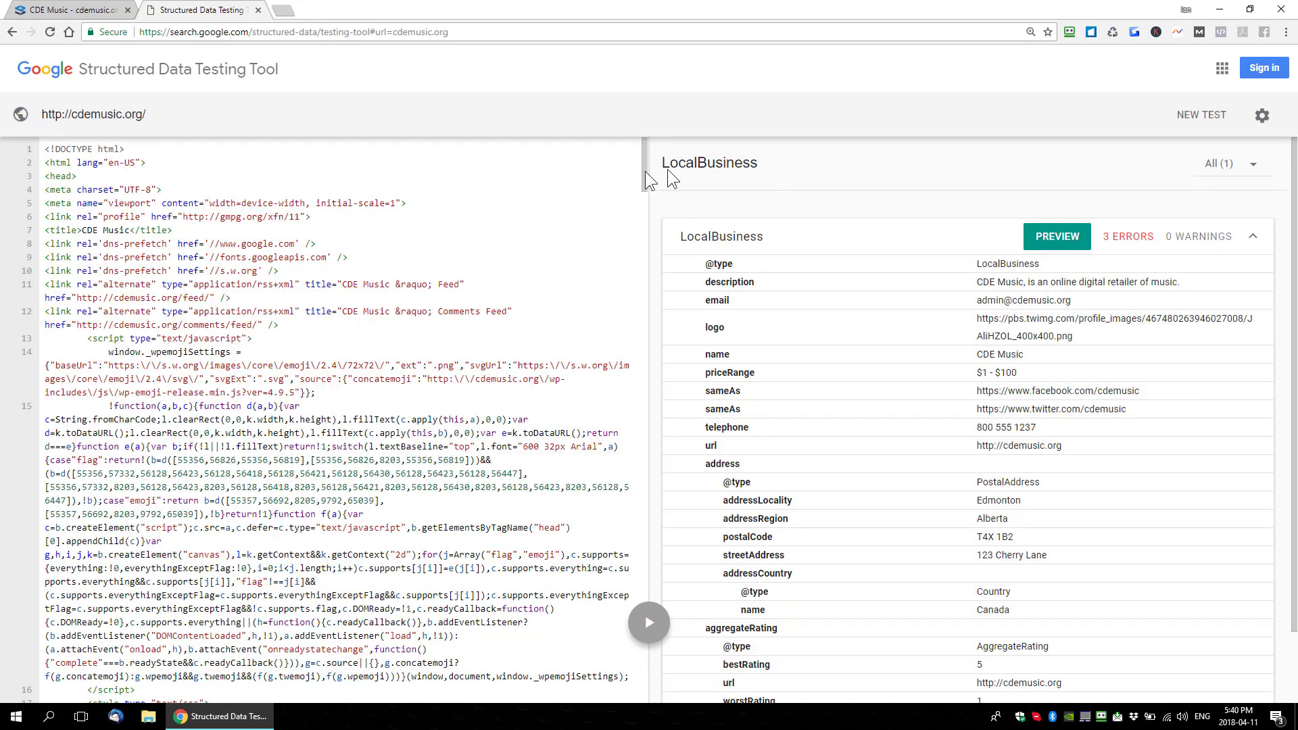
drag(663, 163, 774, 172)
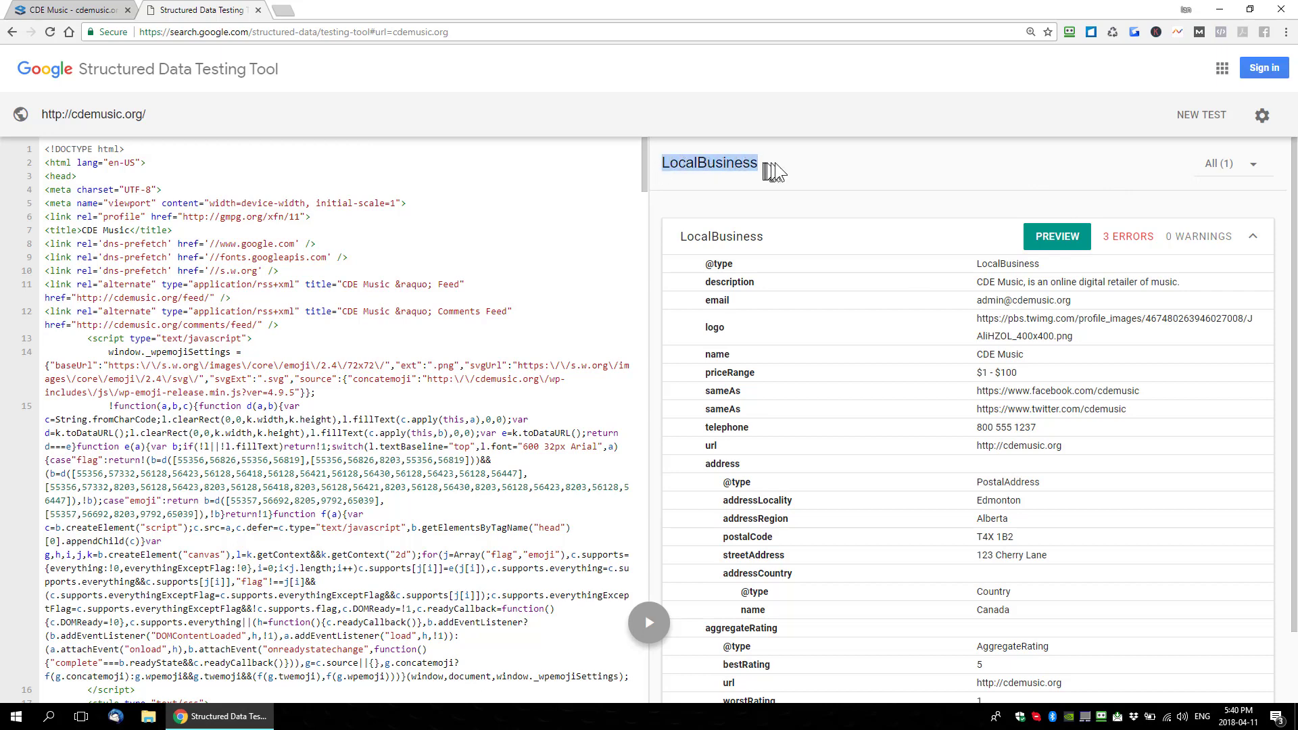
click(708, 264)
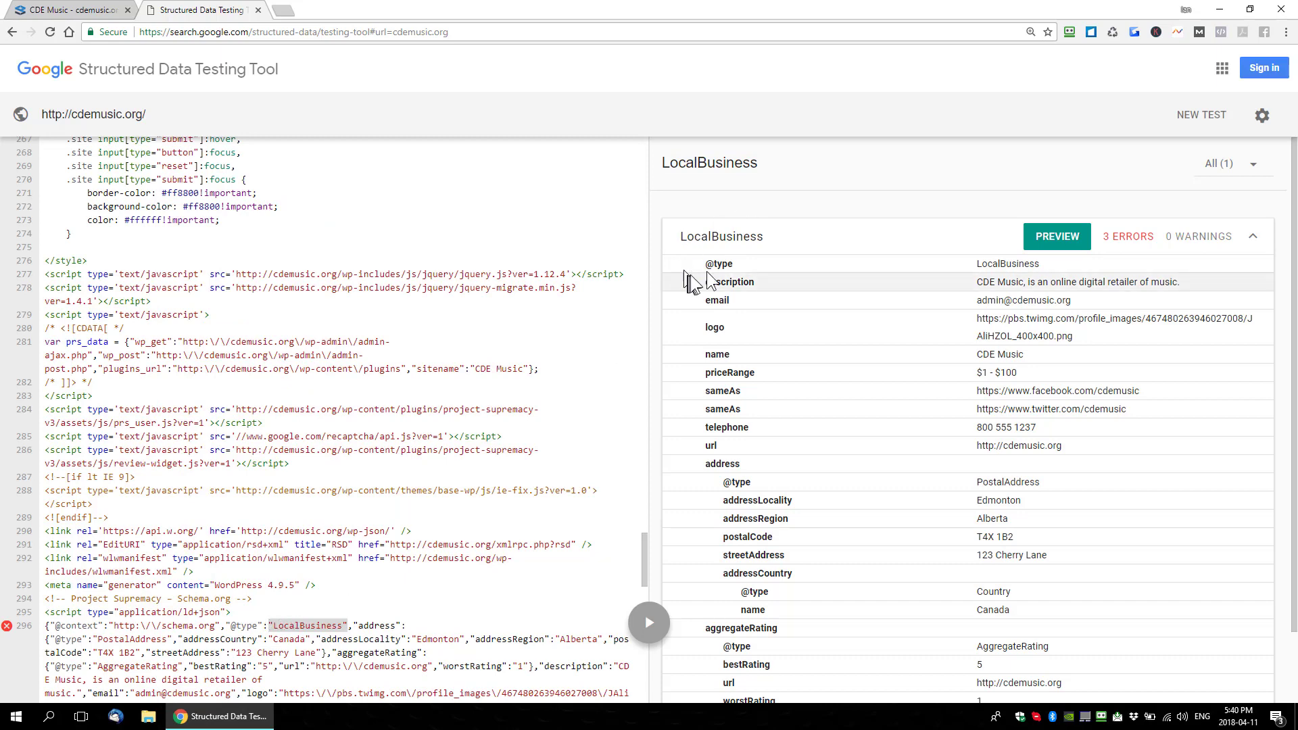
scroll(405, 406, down, 4)
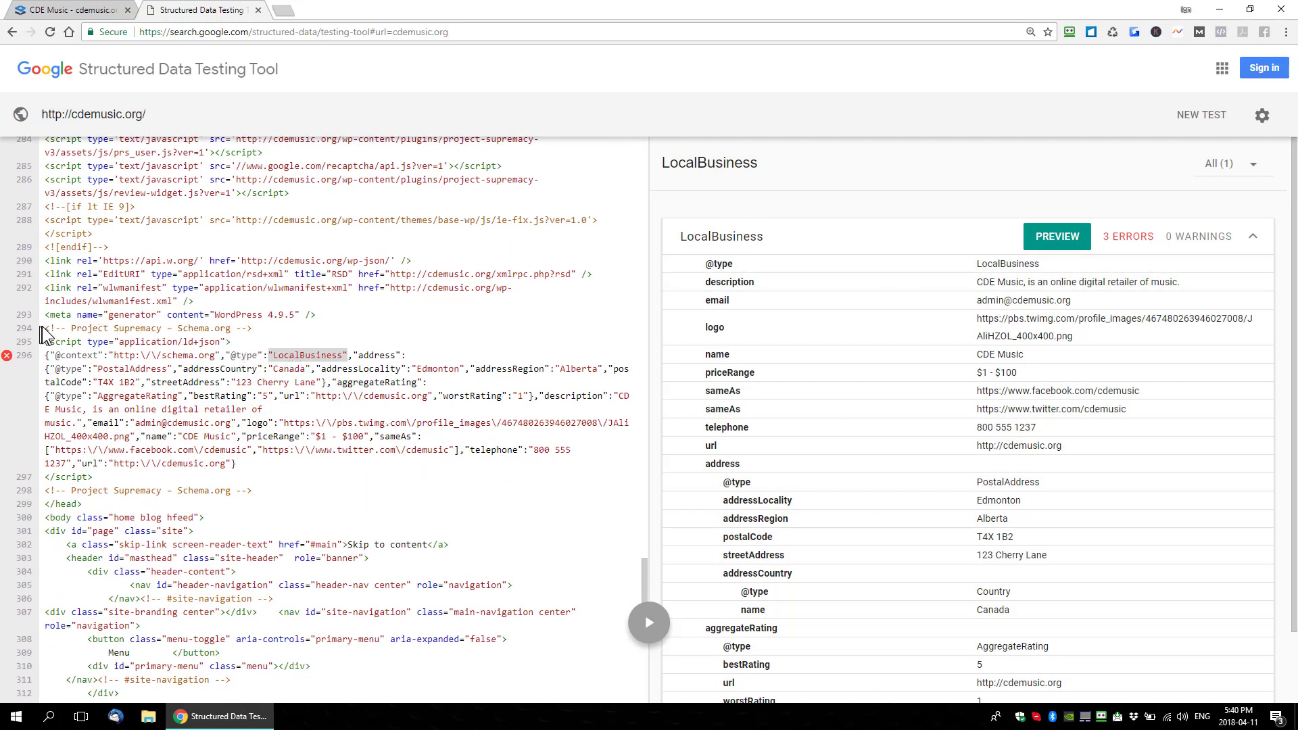
Step: Examine the Project Supremacy JSON-LD script block in the page source, from its opening comment to the closing one
drag(42, 329, 172, 329)
scroll(307, 277, up, 1)
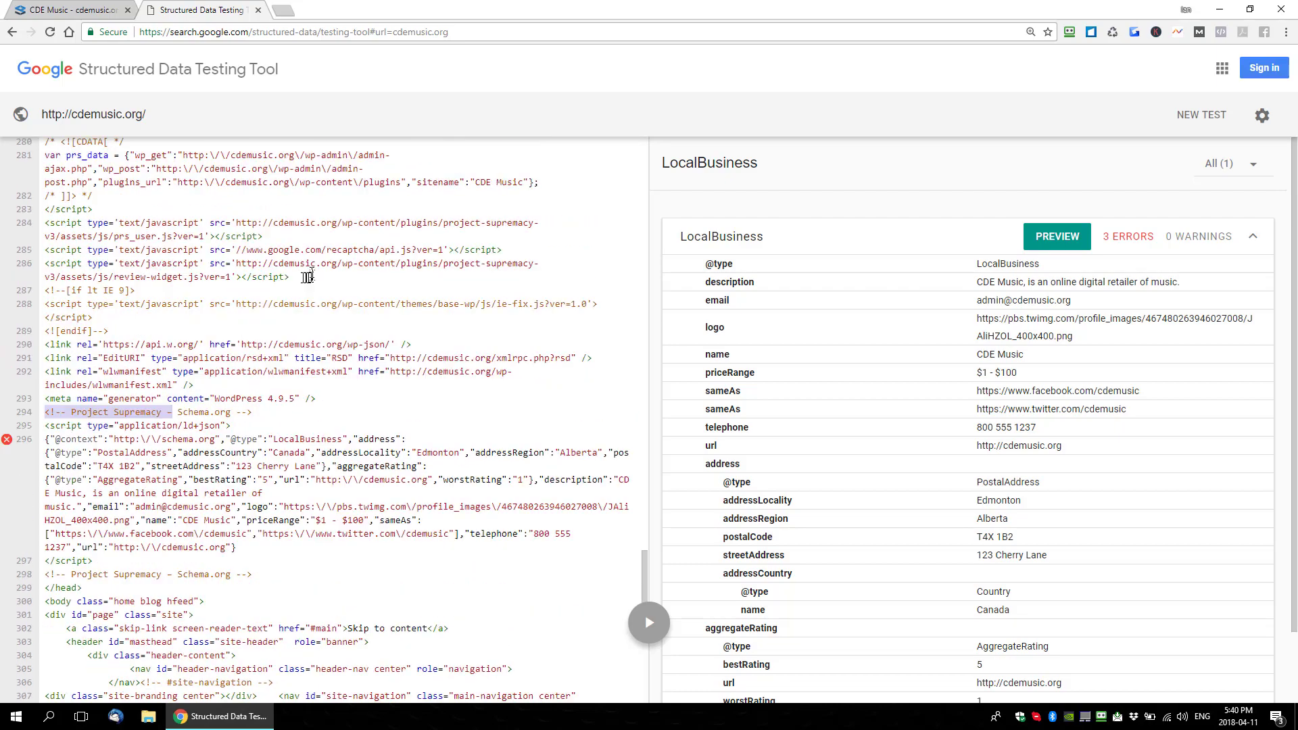
scroll(307, 277, up, 5)
scroll(304, 264, down, 13)
scroll(295, 230, up, 4)
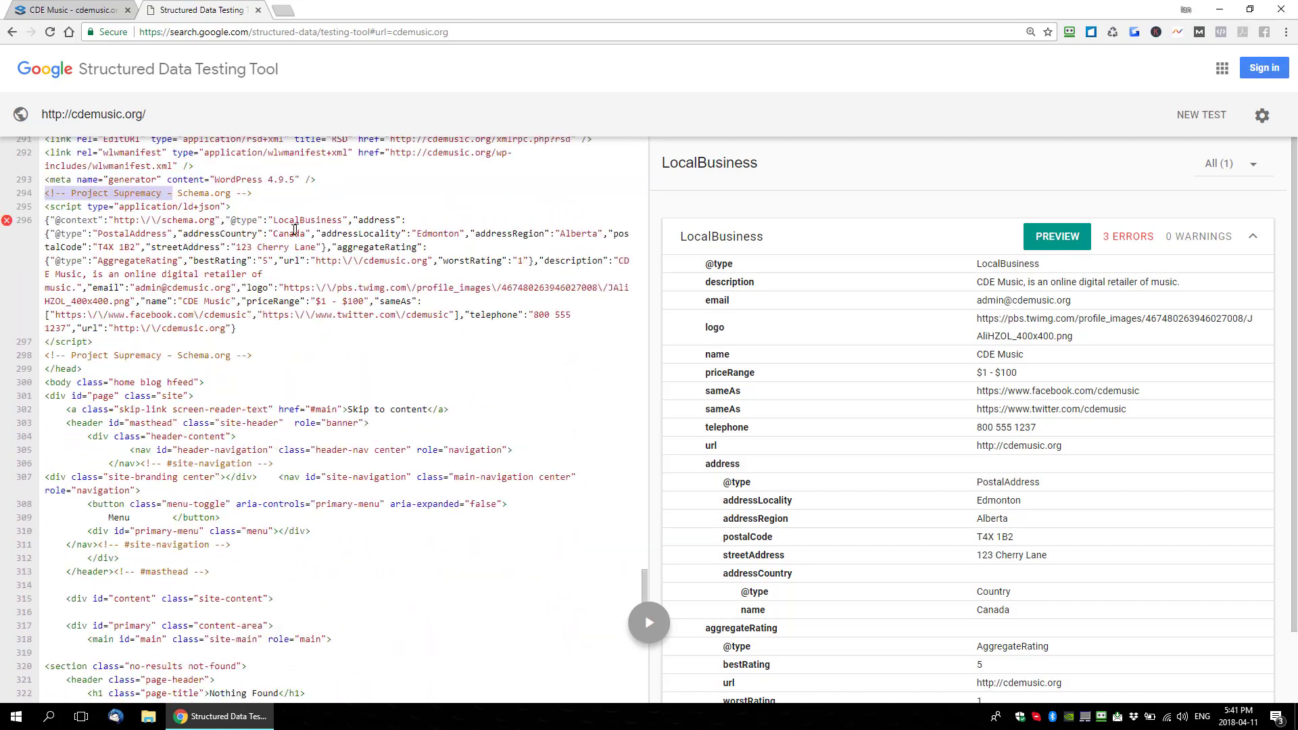
click(114, 220)
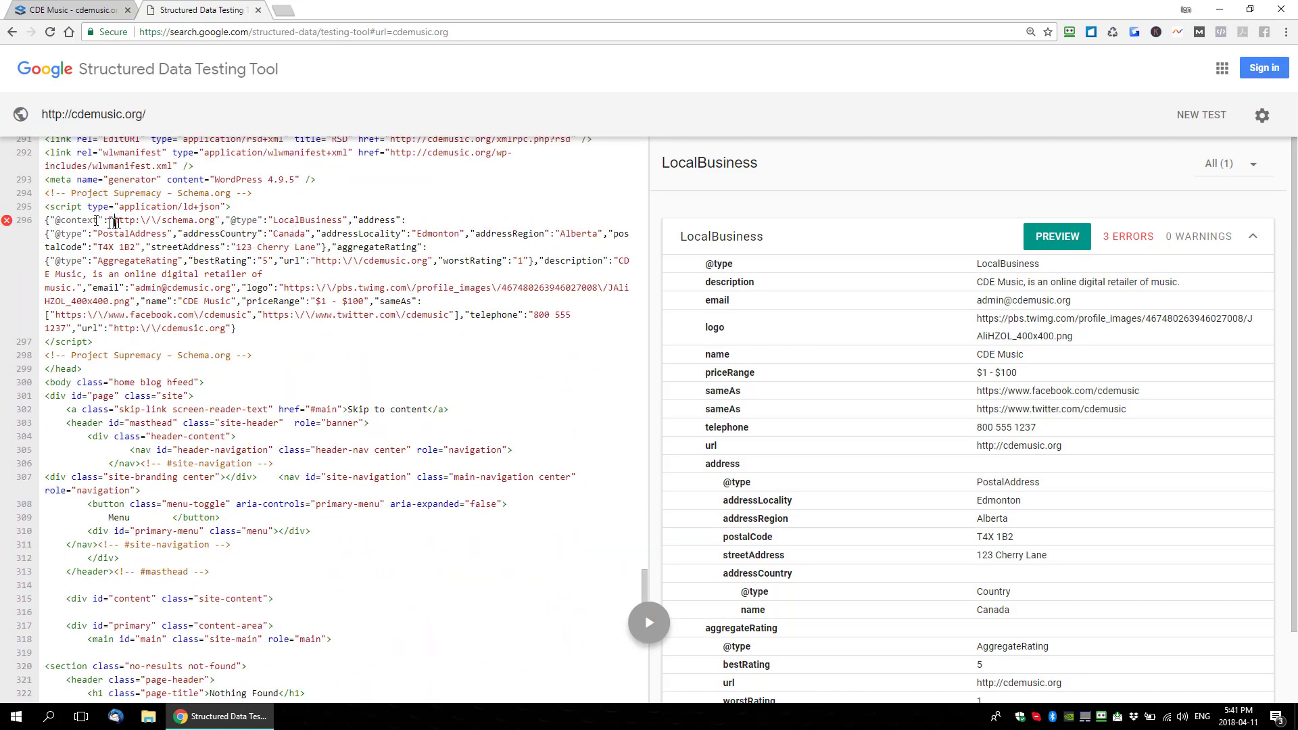
click(707, 266)
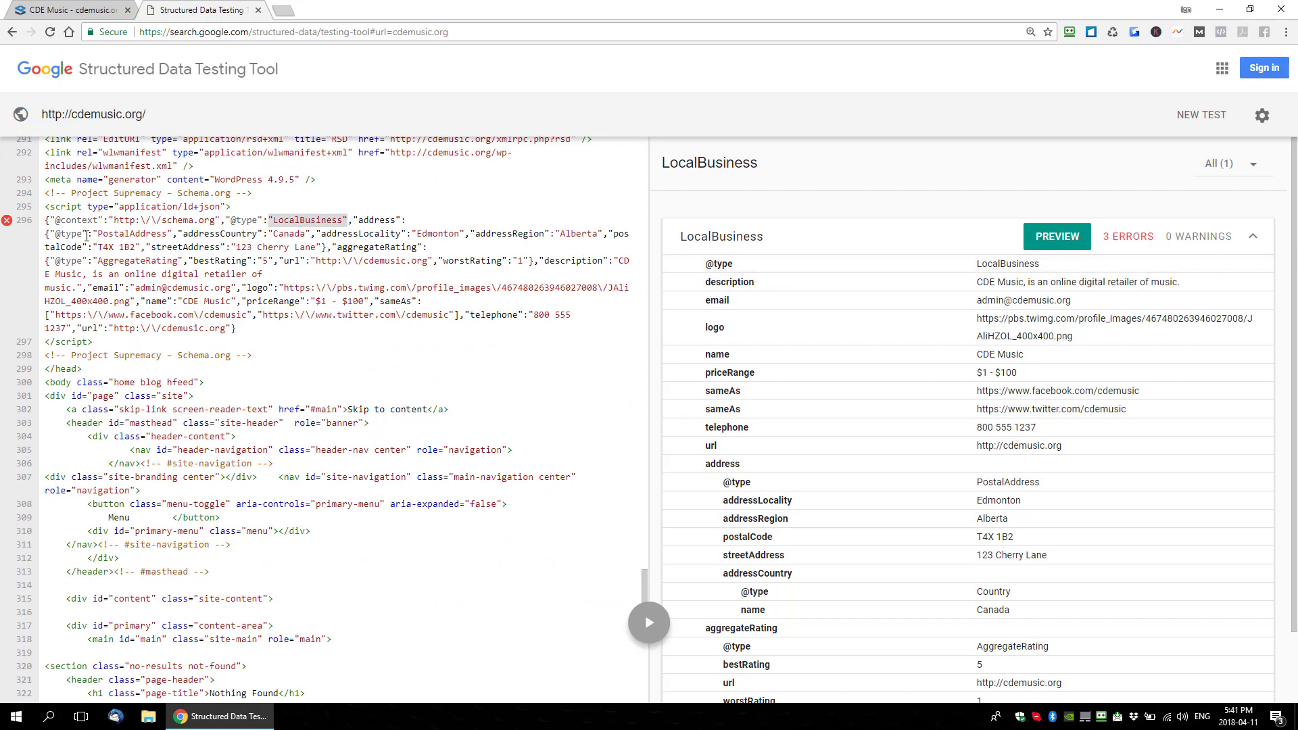
drag(49, 210, 262, 355)
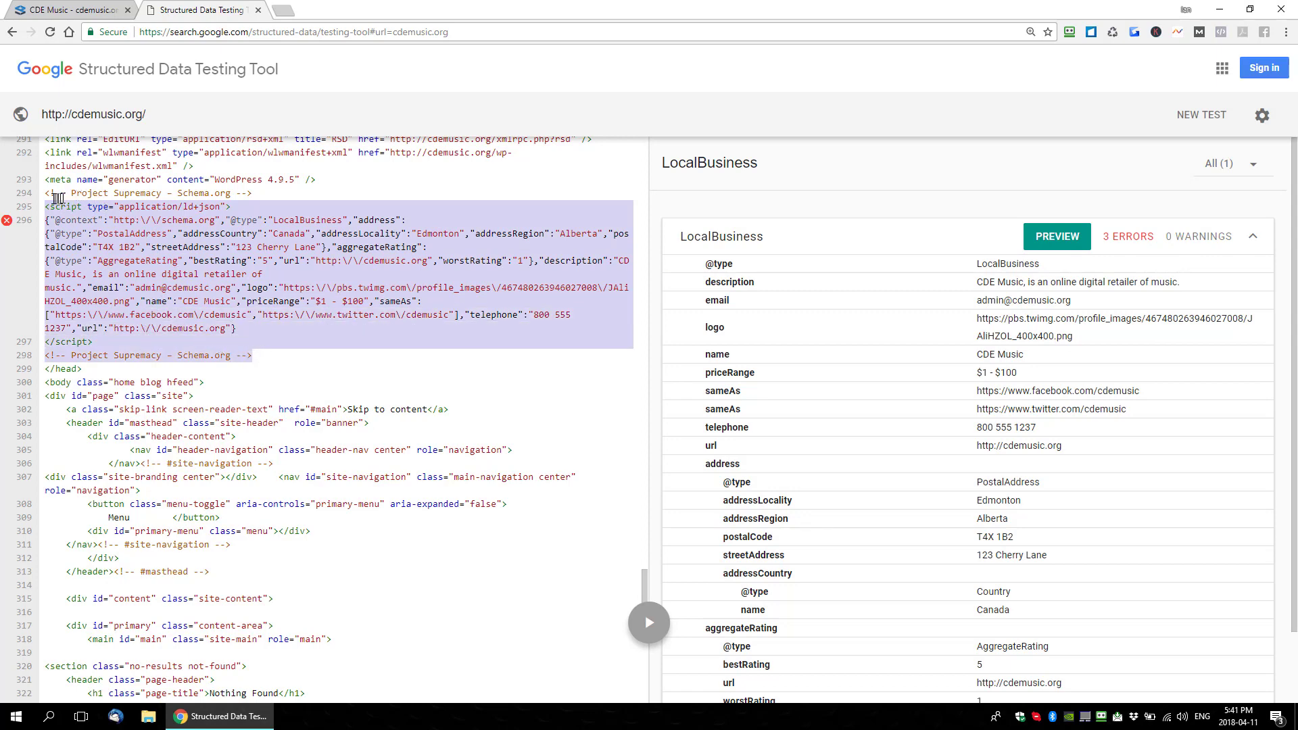
drag(49, 196, 256, 352)
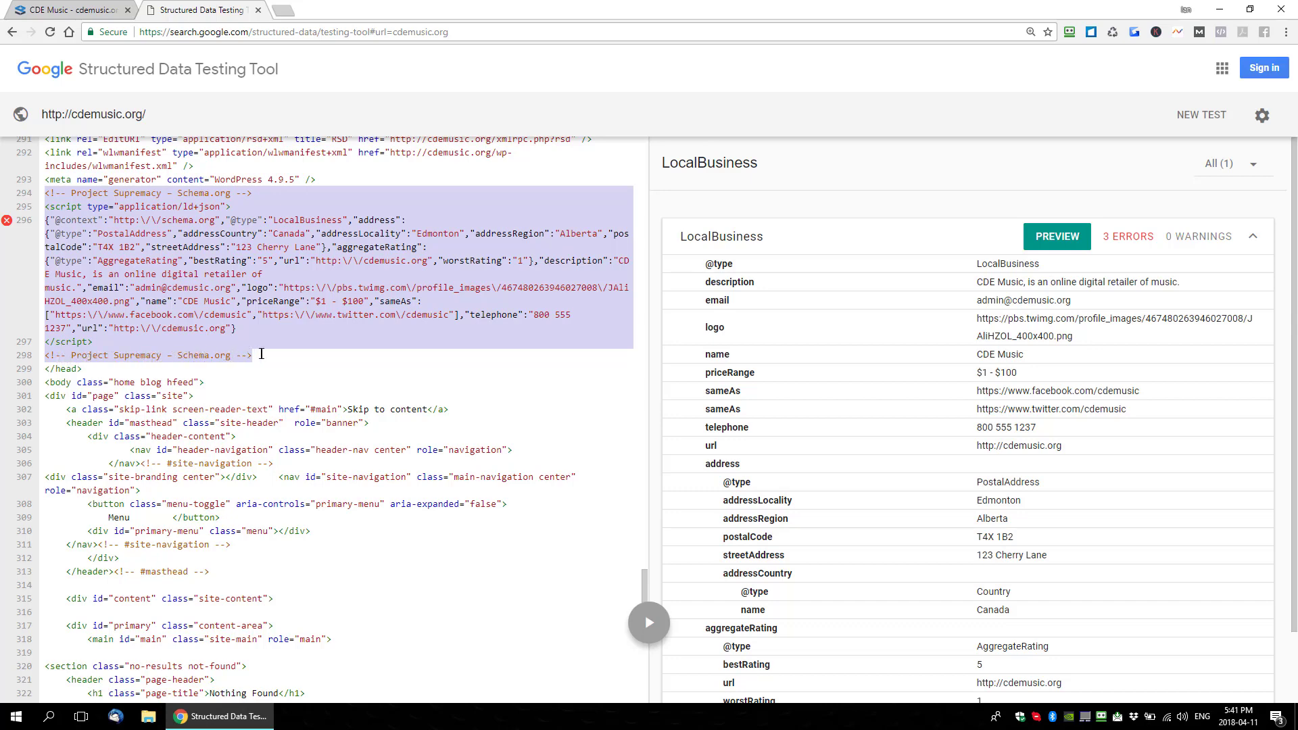
drag(261, 354, 115, 339)
click(96, 208)
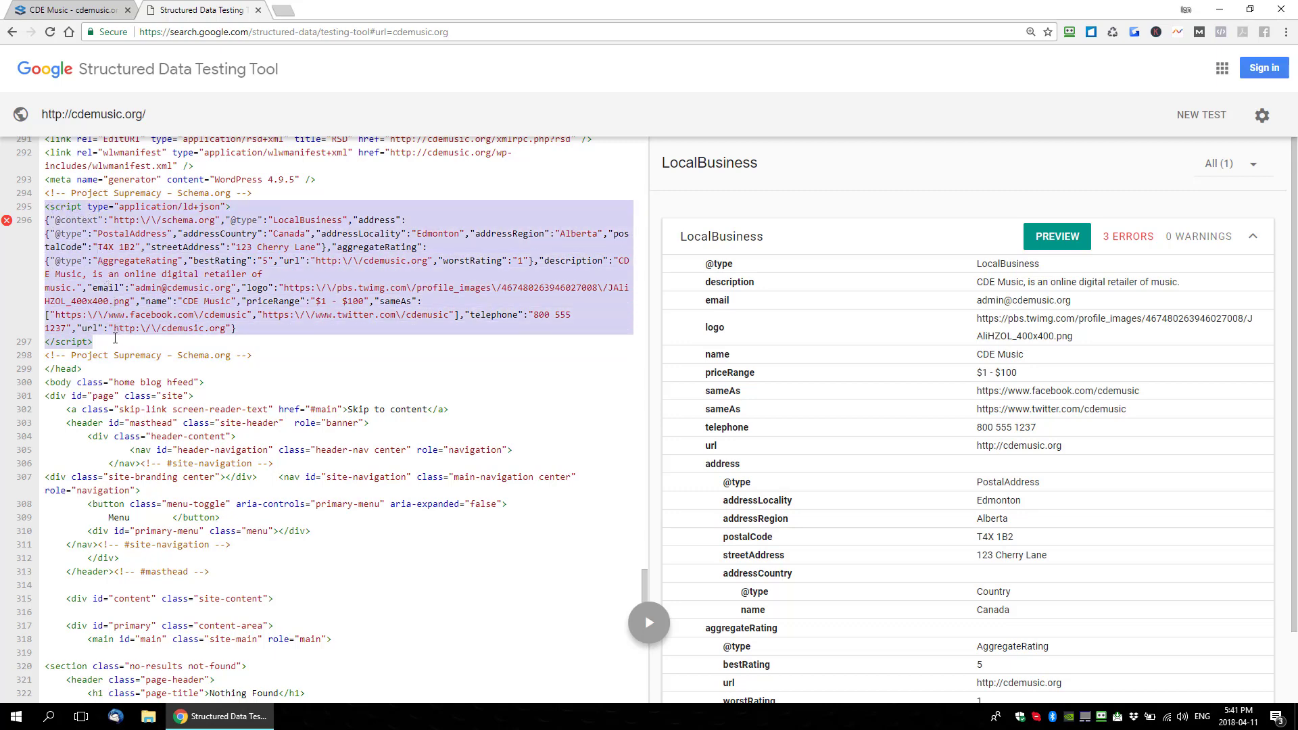
Step: Load the saved CDEMusic LocalBusiness schema from the cdemusic.org group in the Project Supremacy schema editor and render its code
click(109, 11)
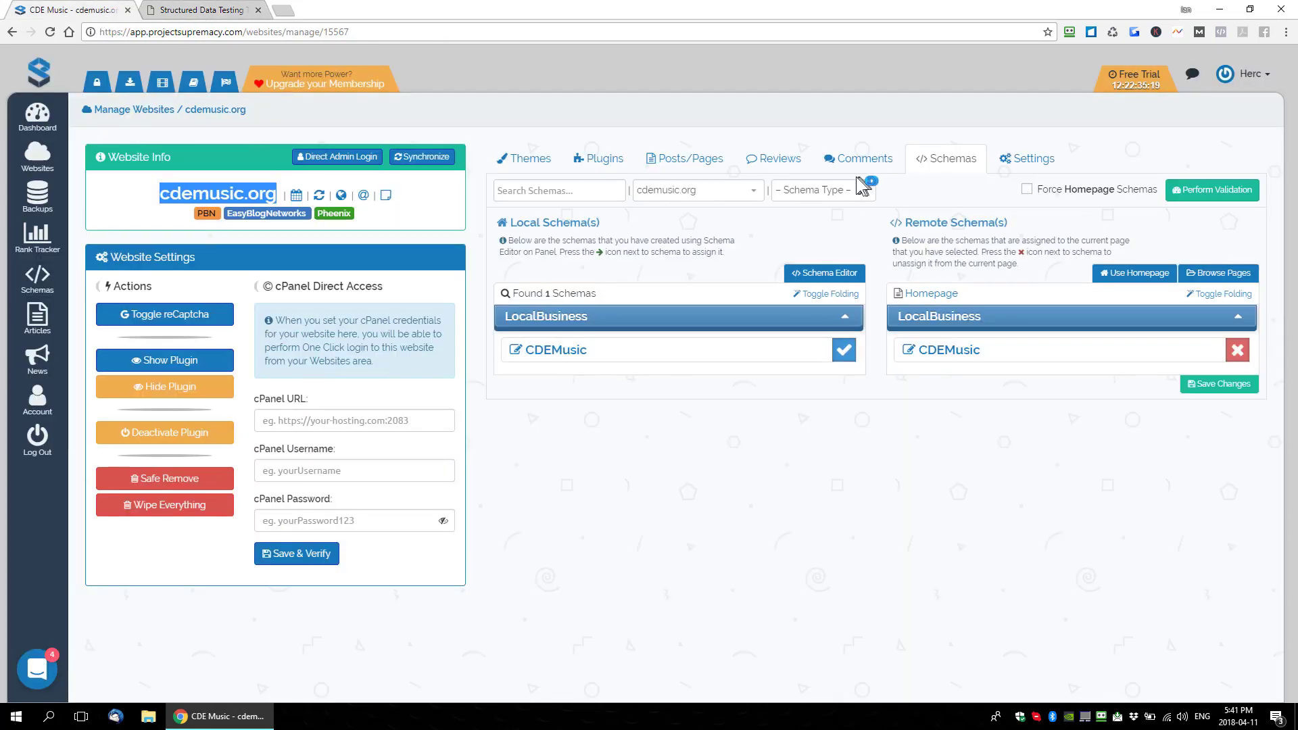
click(37, 277)
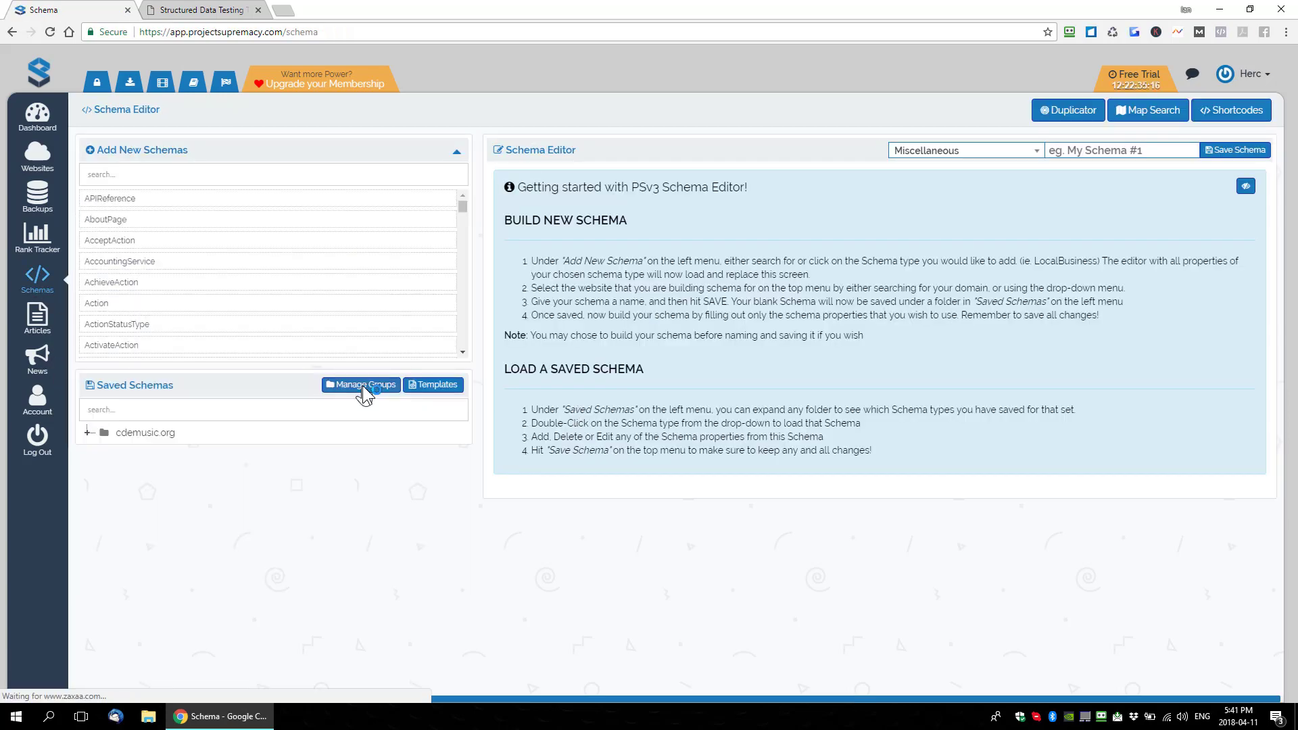
click(89, 432)
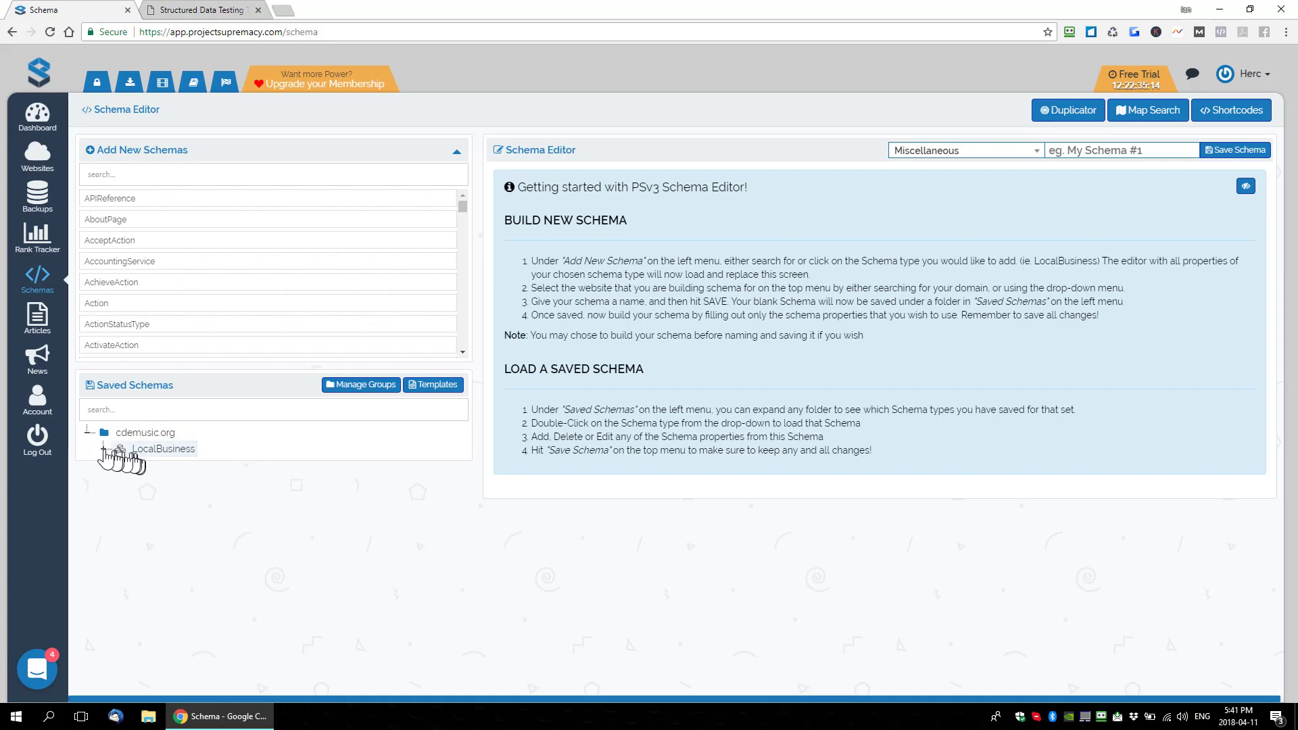
click(105, 450)
double_click(138, 464)
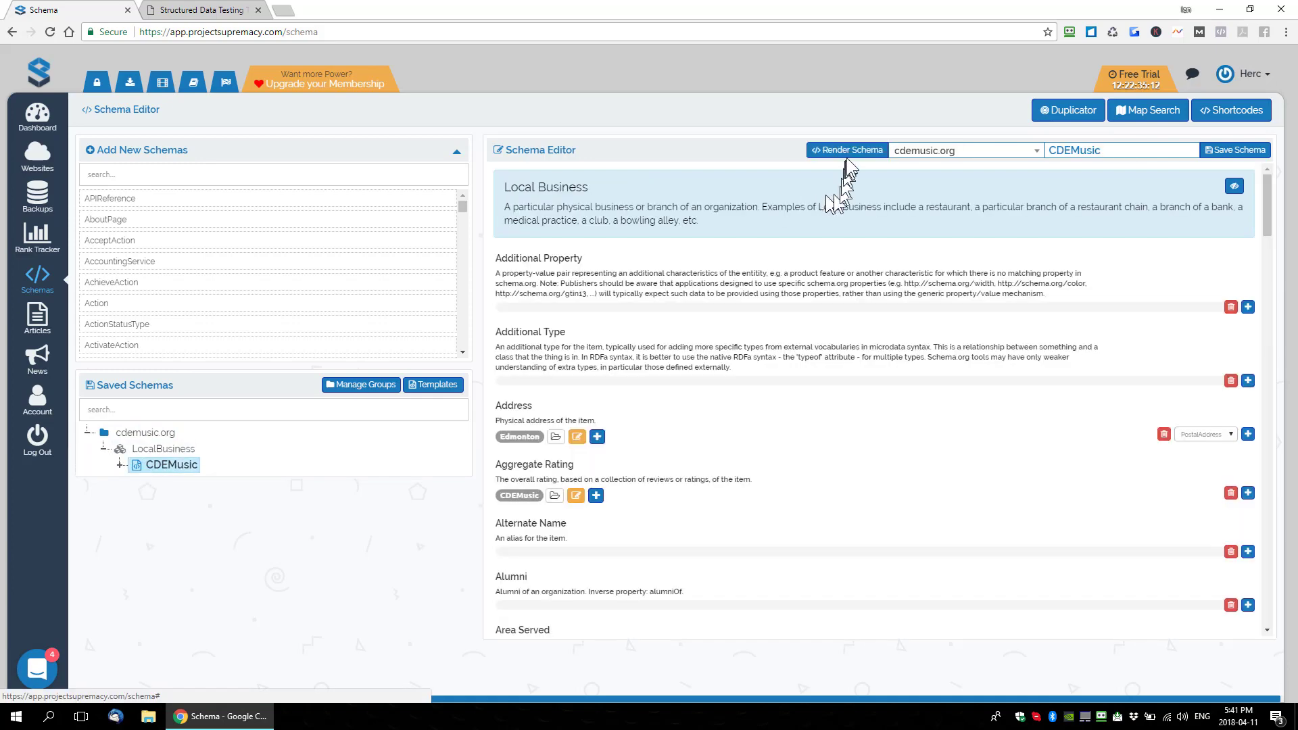
click(848, 150)
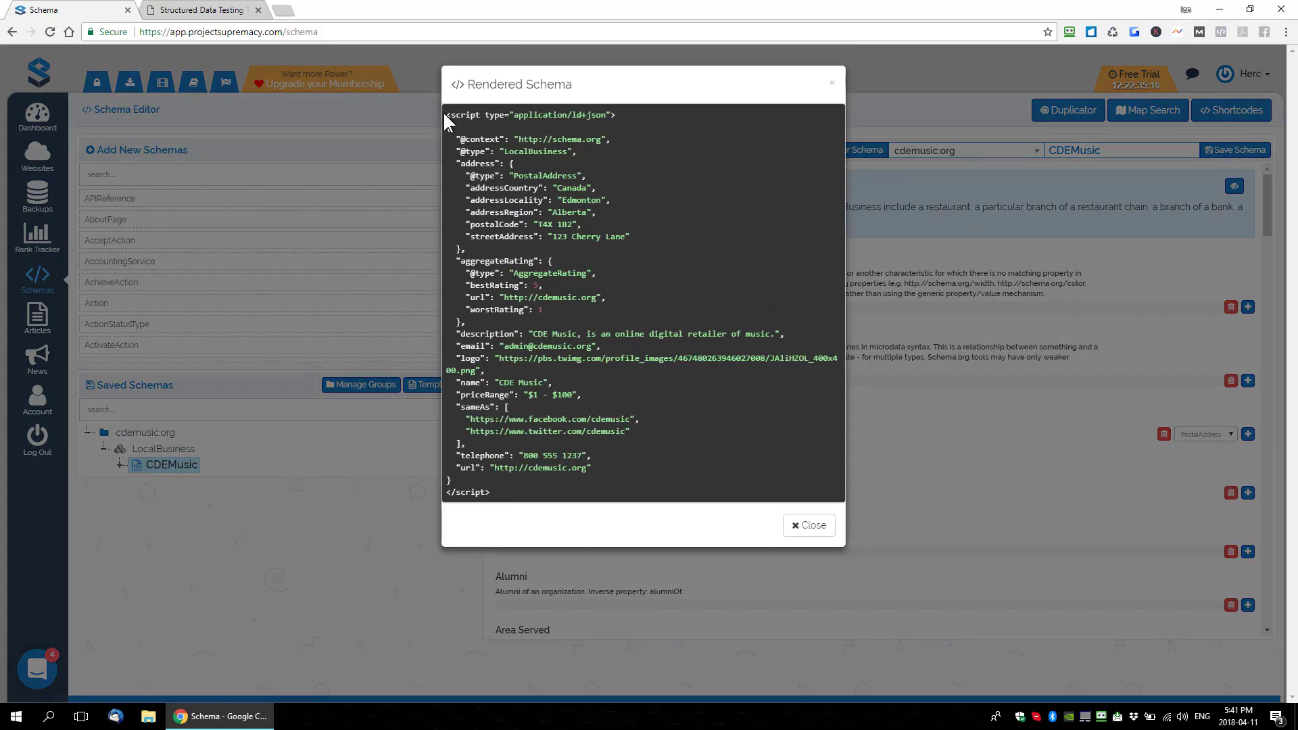
drag(443, 111, 605, 471)
Step: Compare the rendered schema with the code in the Structured Data Testing Tool and review the LocalBusiness result's errors
click(218, 15)
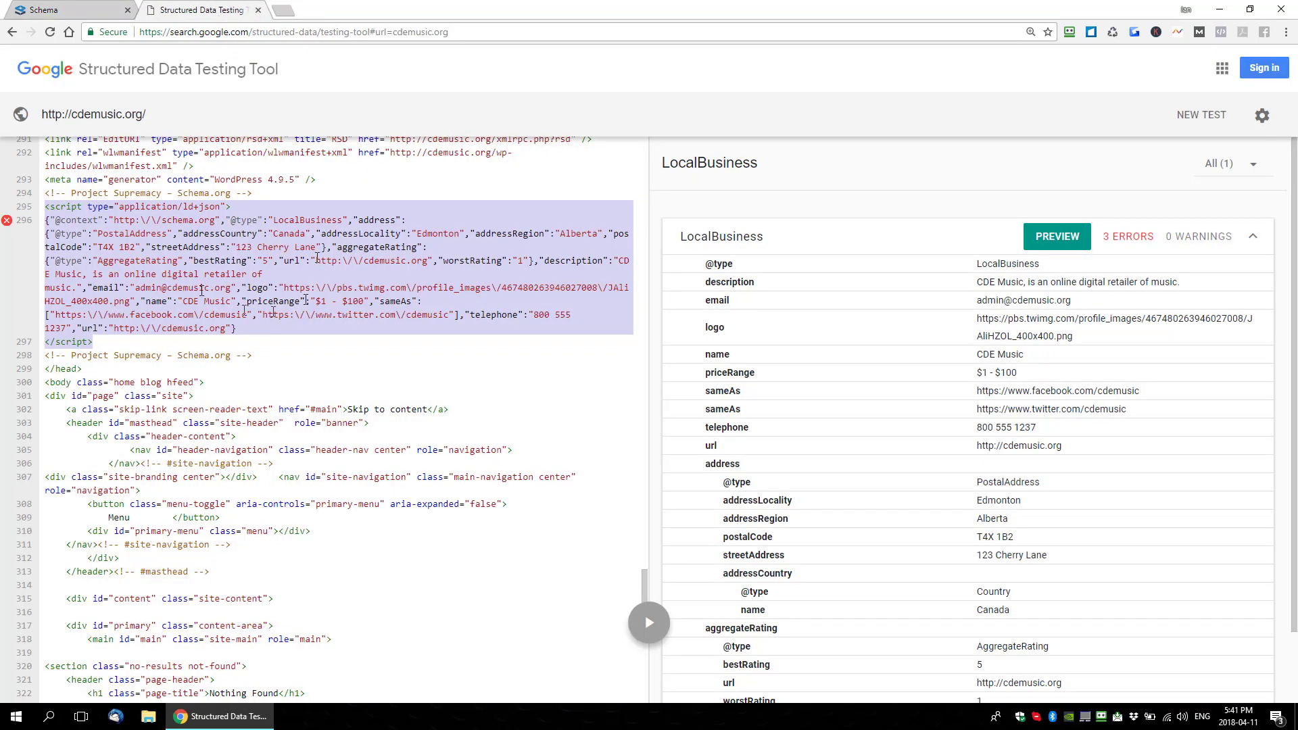
click(47, 207)
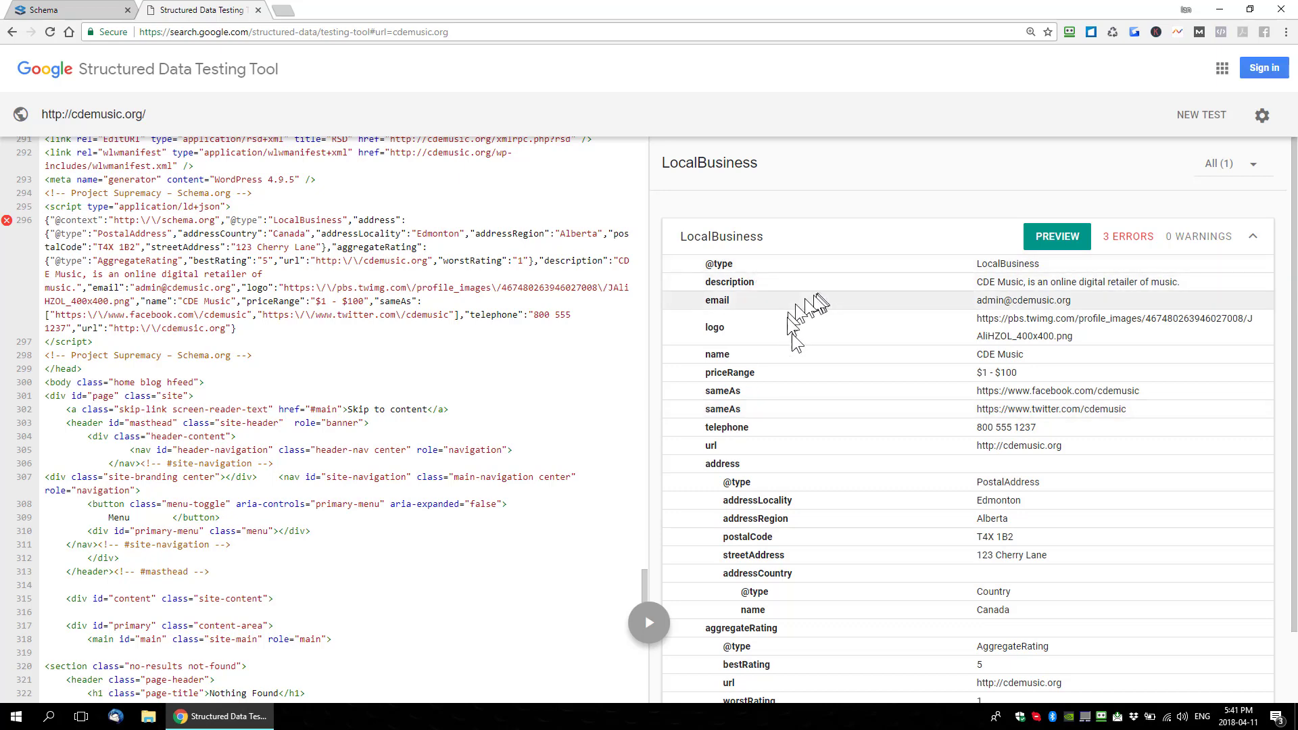
scroll(805, 353, down, 1)
scroll(845, 341, up, 1)
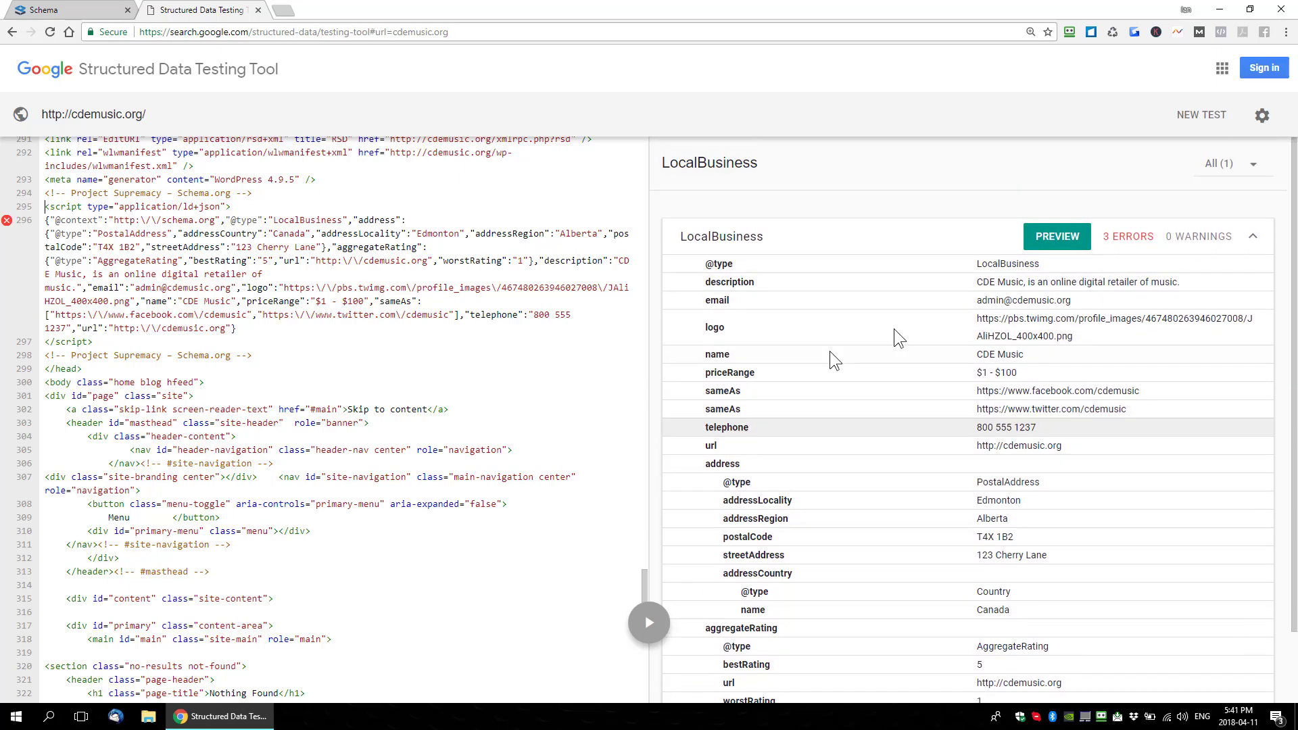
click(1128, 247)
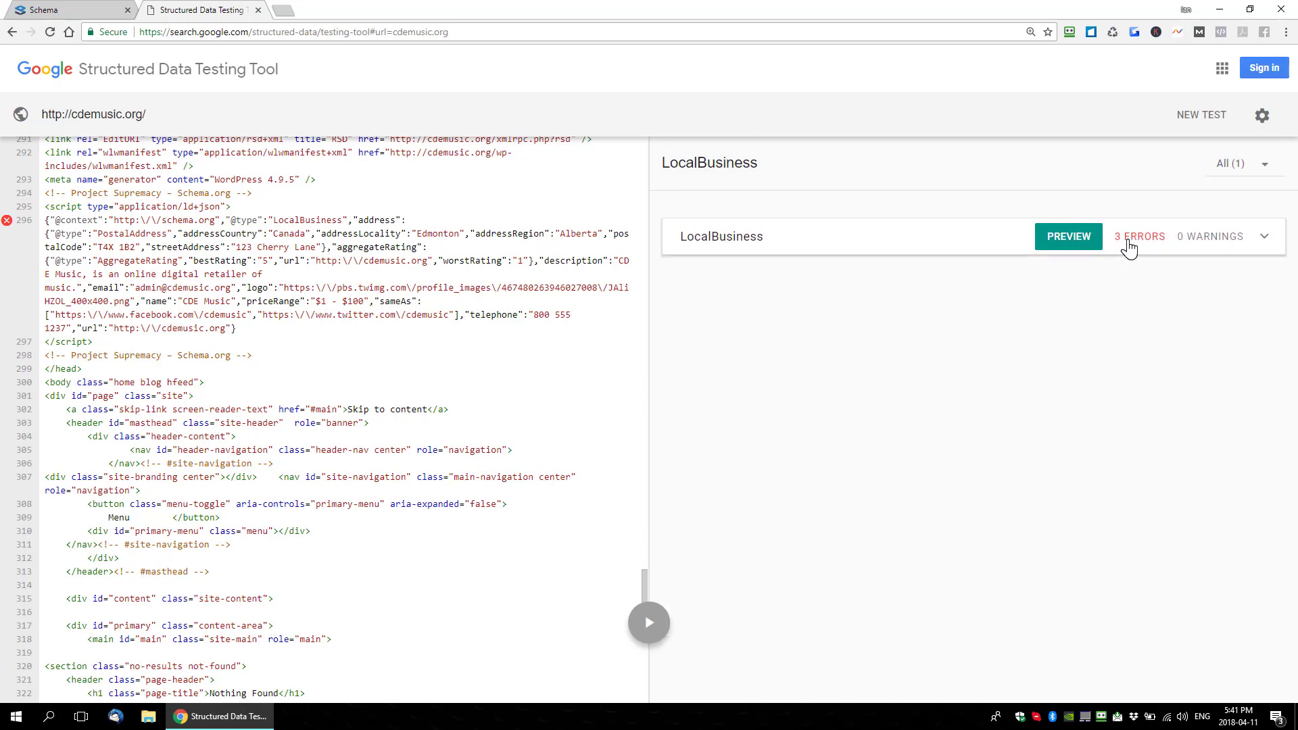
click(736, 247)
scroll(980, 291, down, 1)
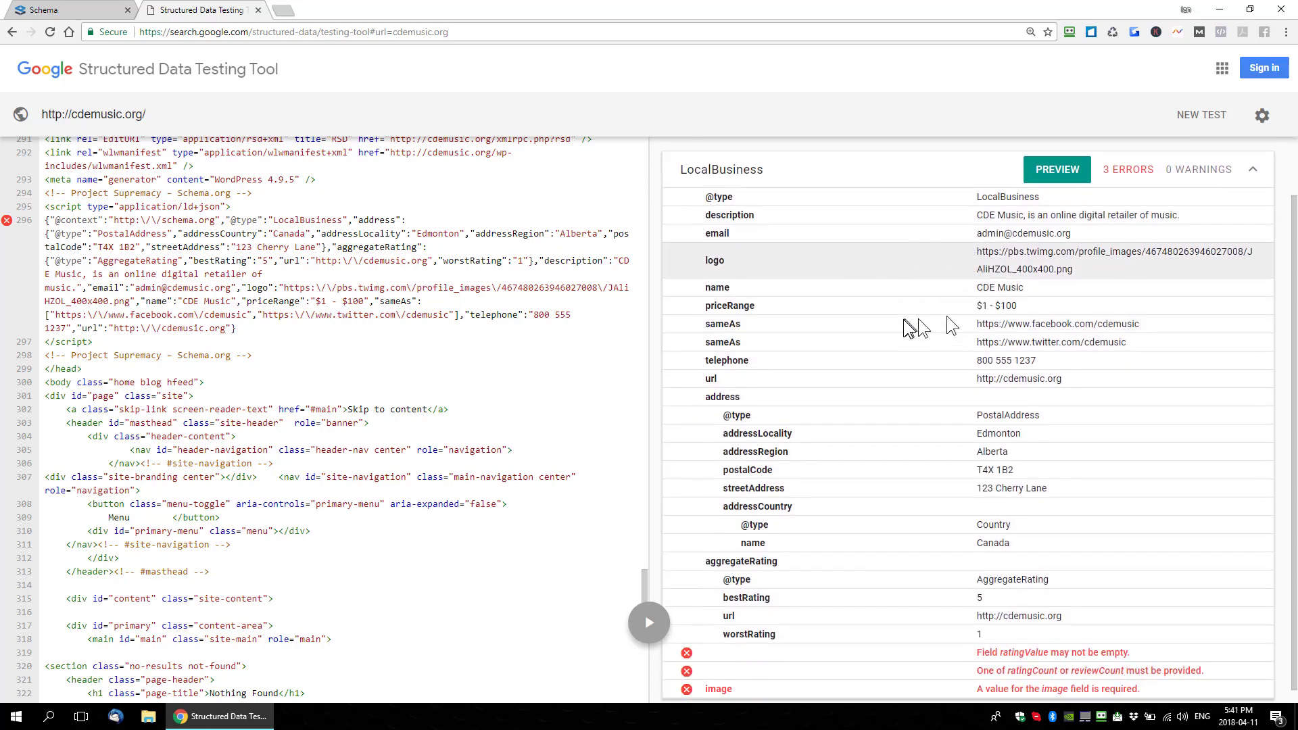
scroll(899, 527, up, 1)
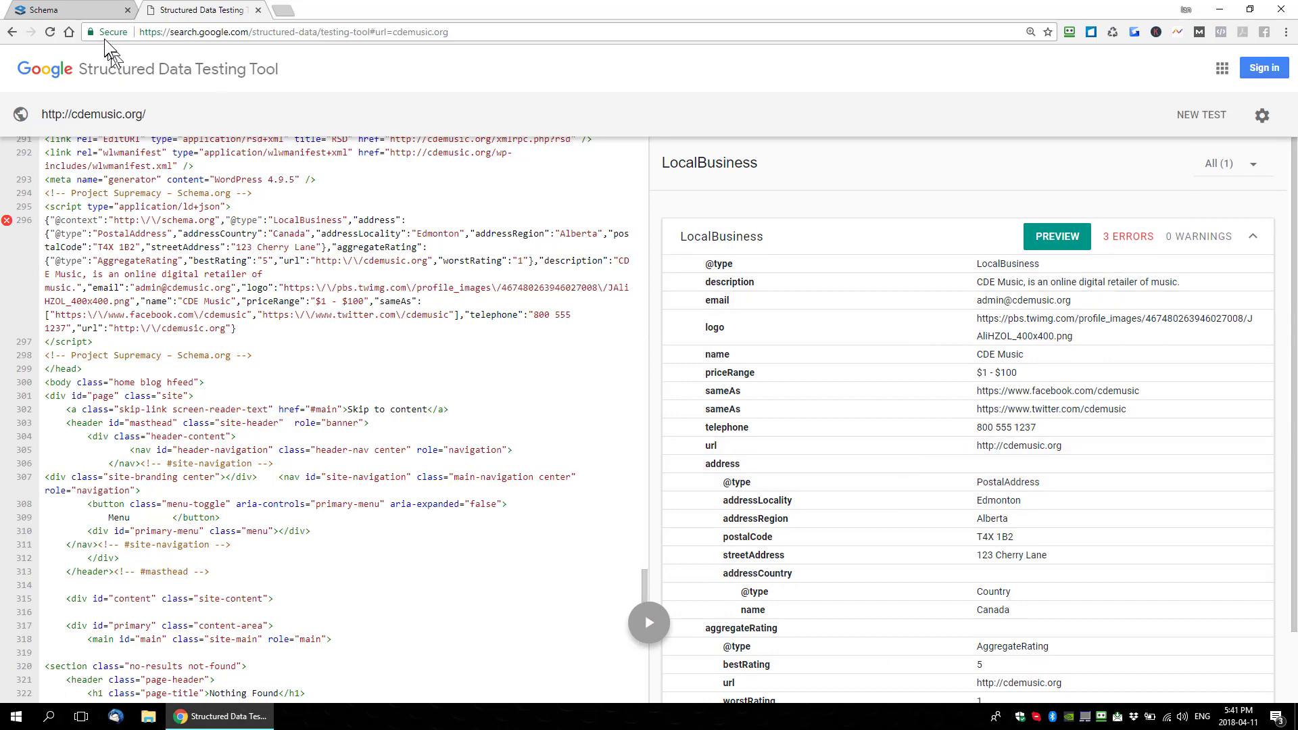
Step: Close the rendered schema in Project Supremacy and open the posts and pages list of the cdemusic.org website
click(79, 10)
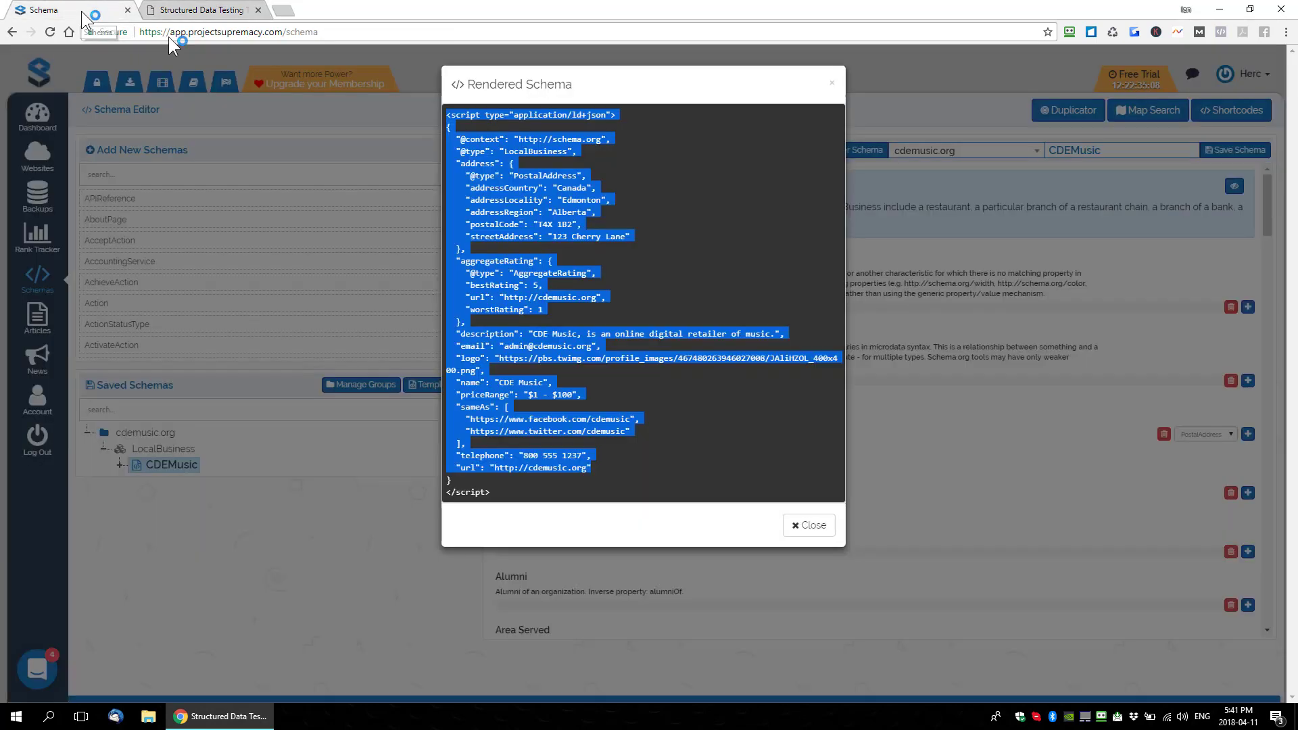
click(805, 525)
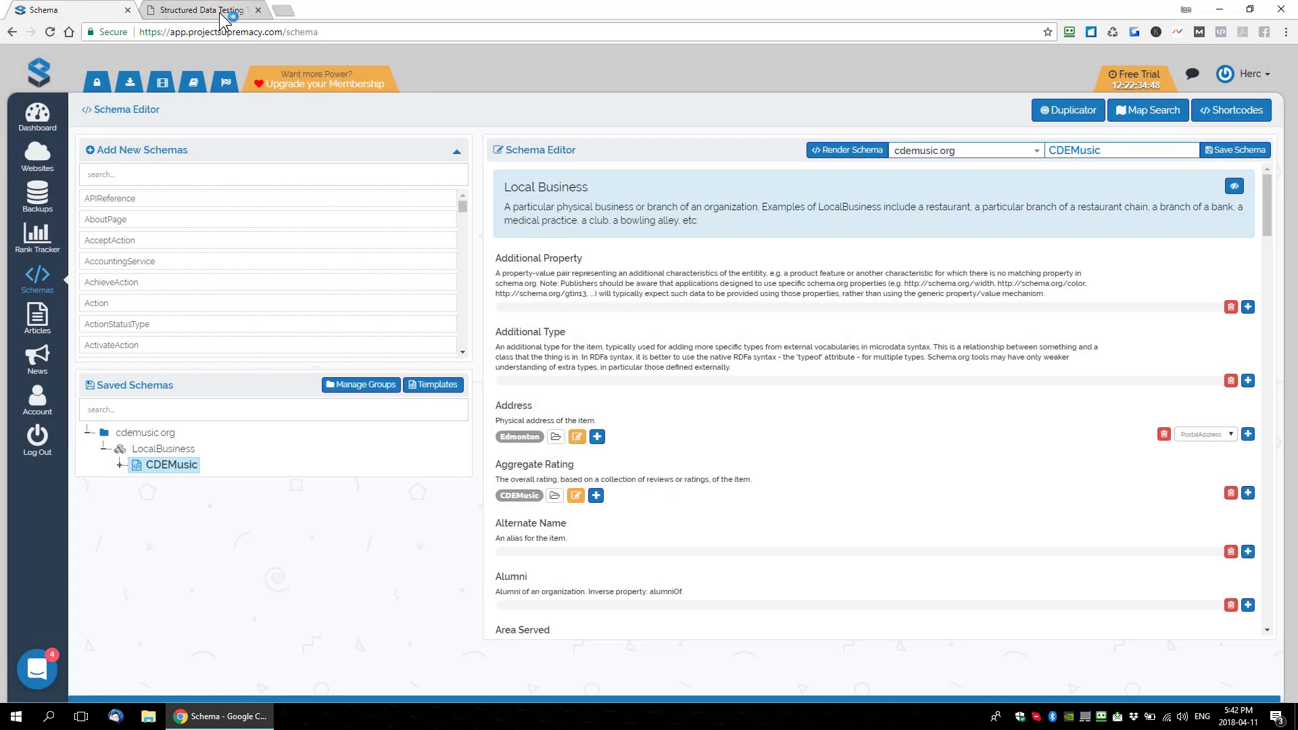
click(202, 10)
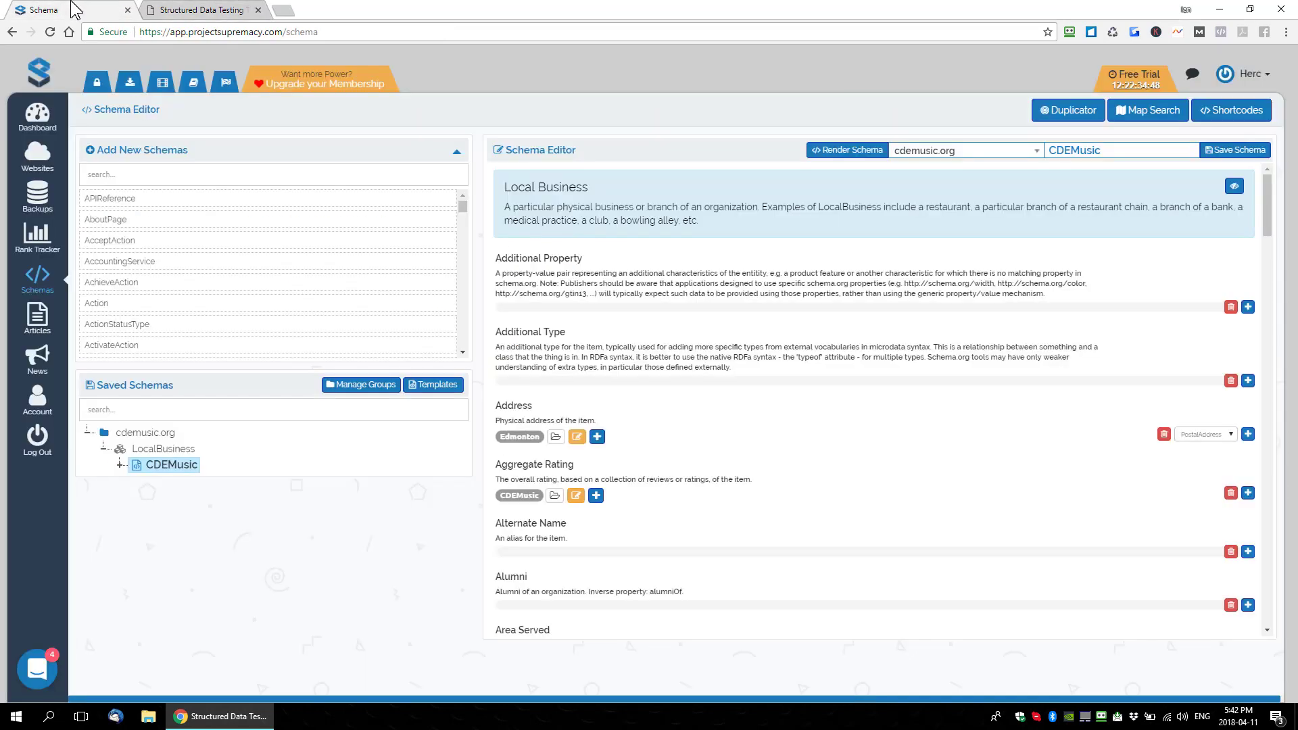
click(76, 11)
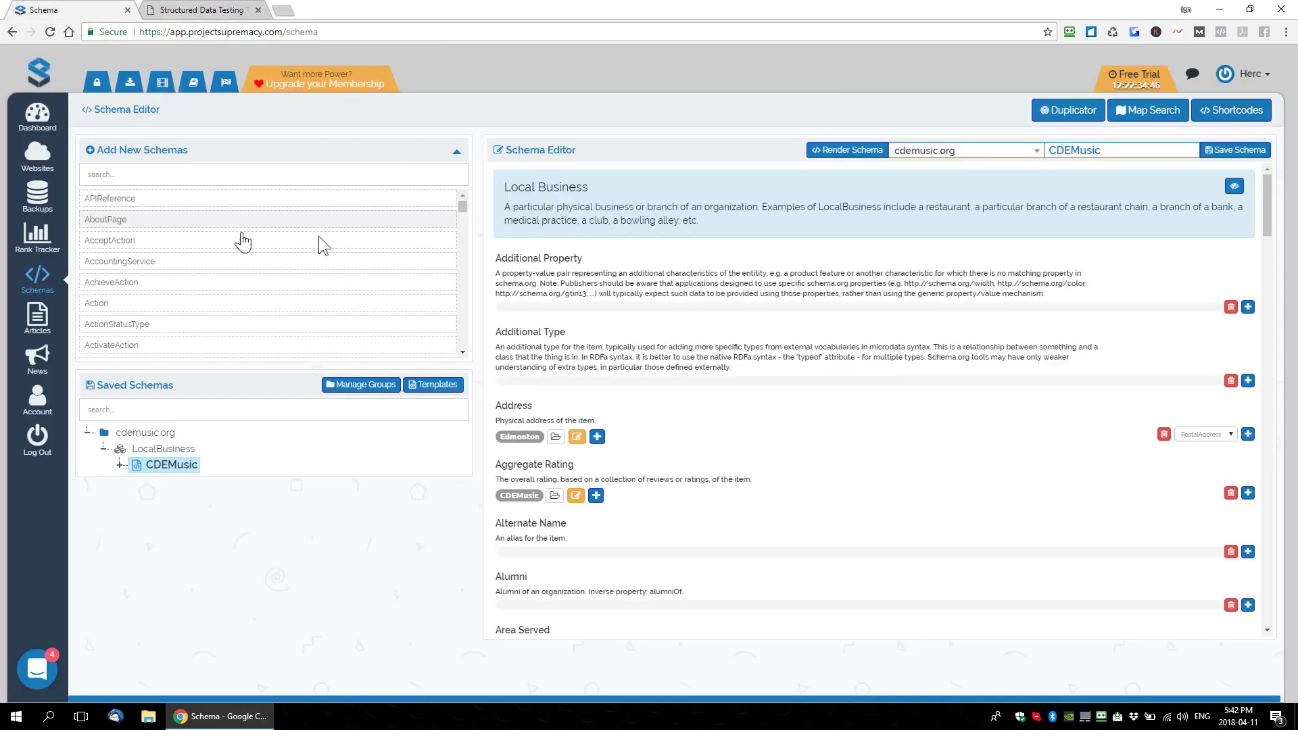
click(42, 156)
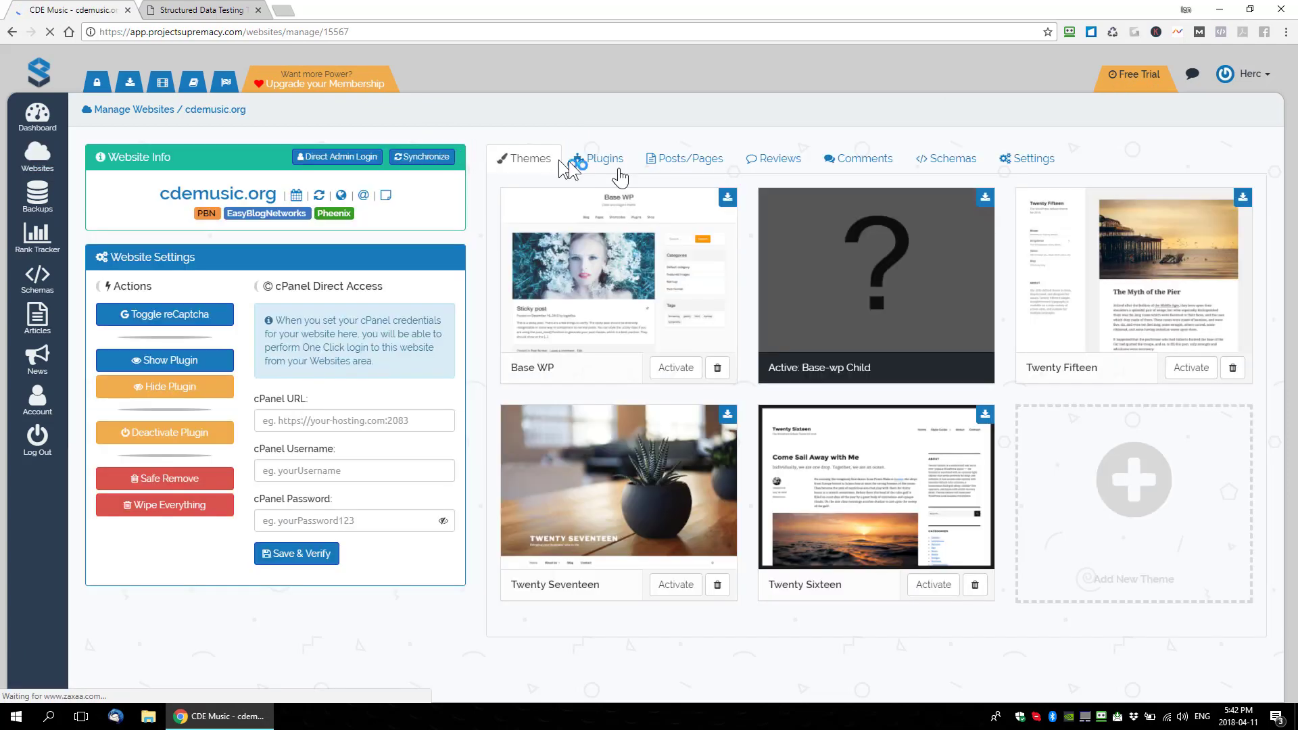
click(694, 174)
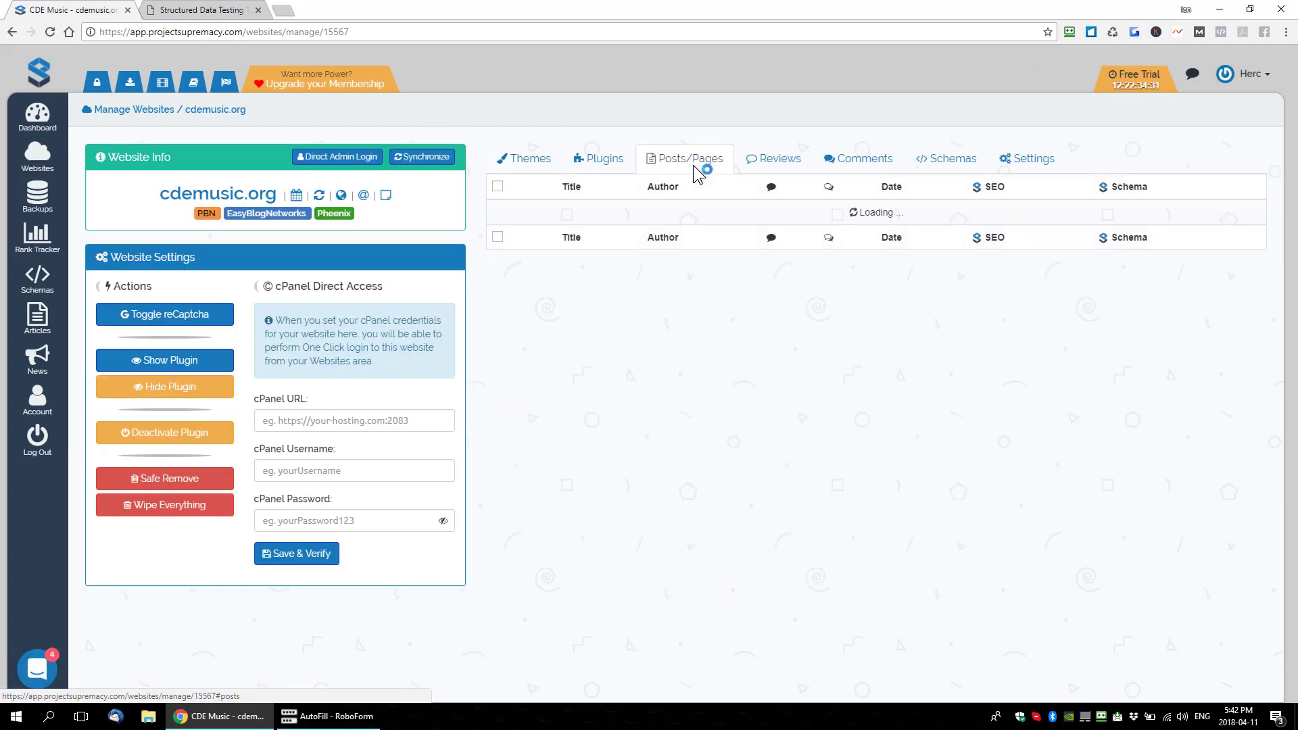
click(1245, 286)
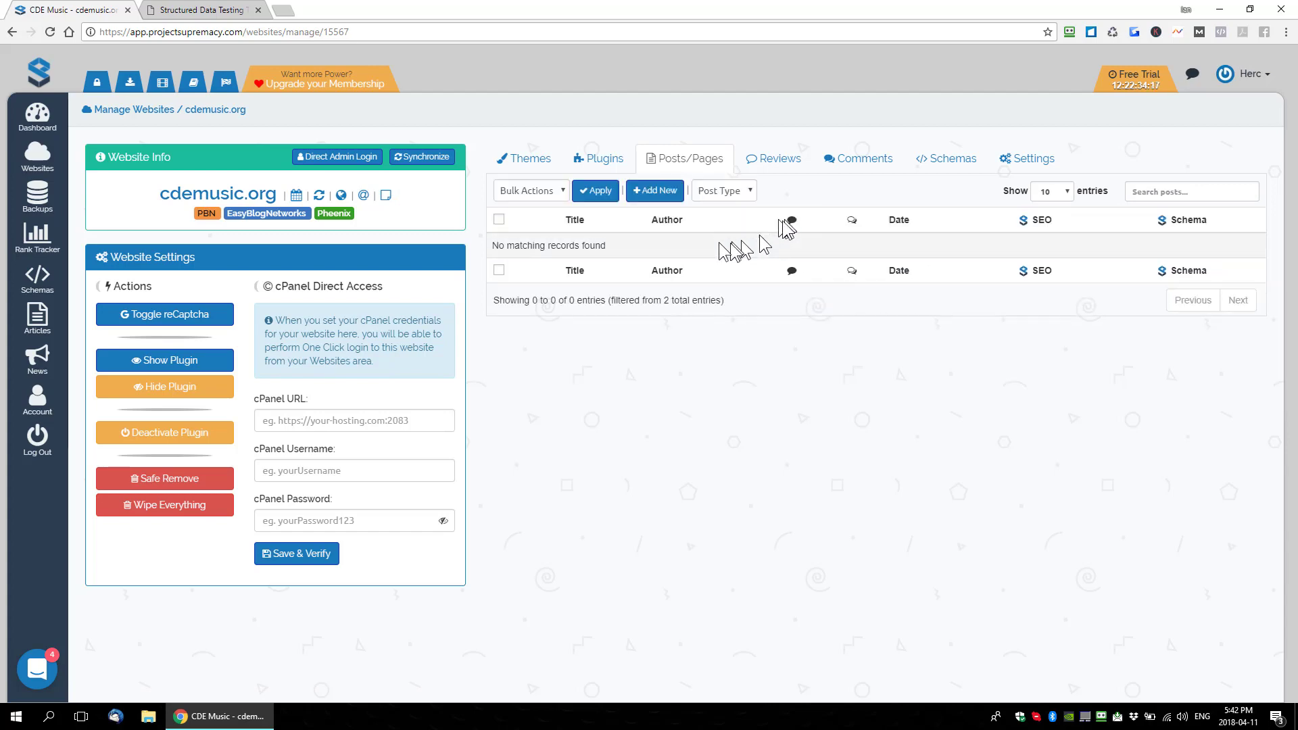
Step: Start a new page titled "Our First Page" with permalink "our first page" and the text "Our first page content."
click(650, 192)
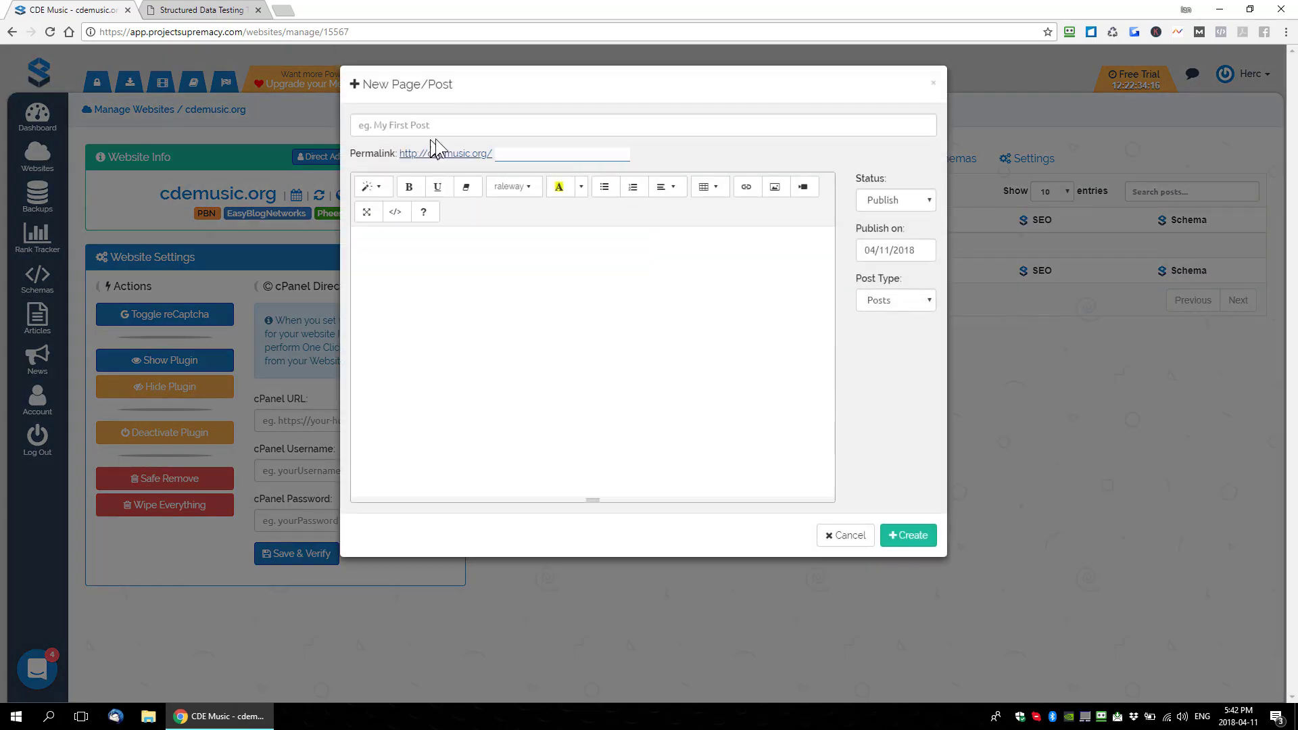
click(471, 125)
text(Our First Page)
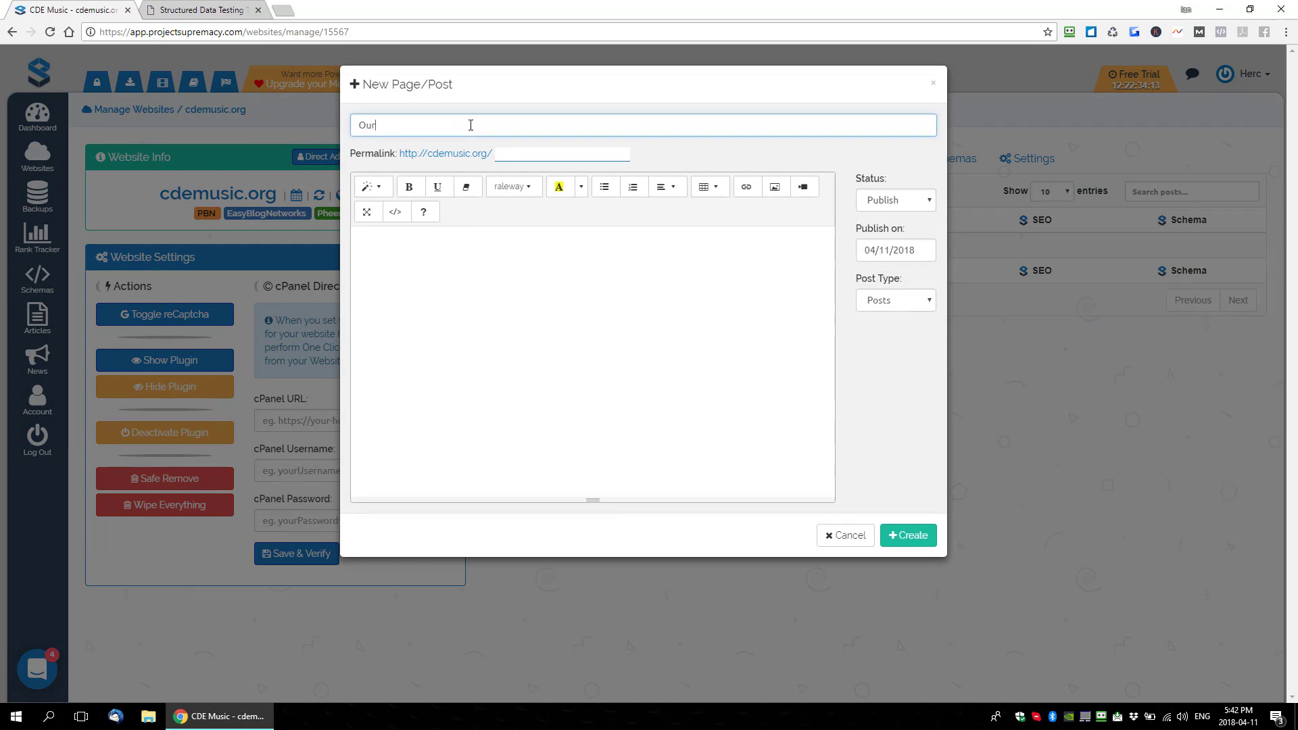
click(537, 157)
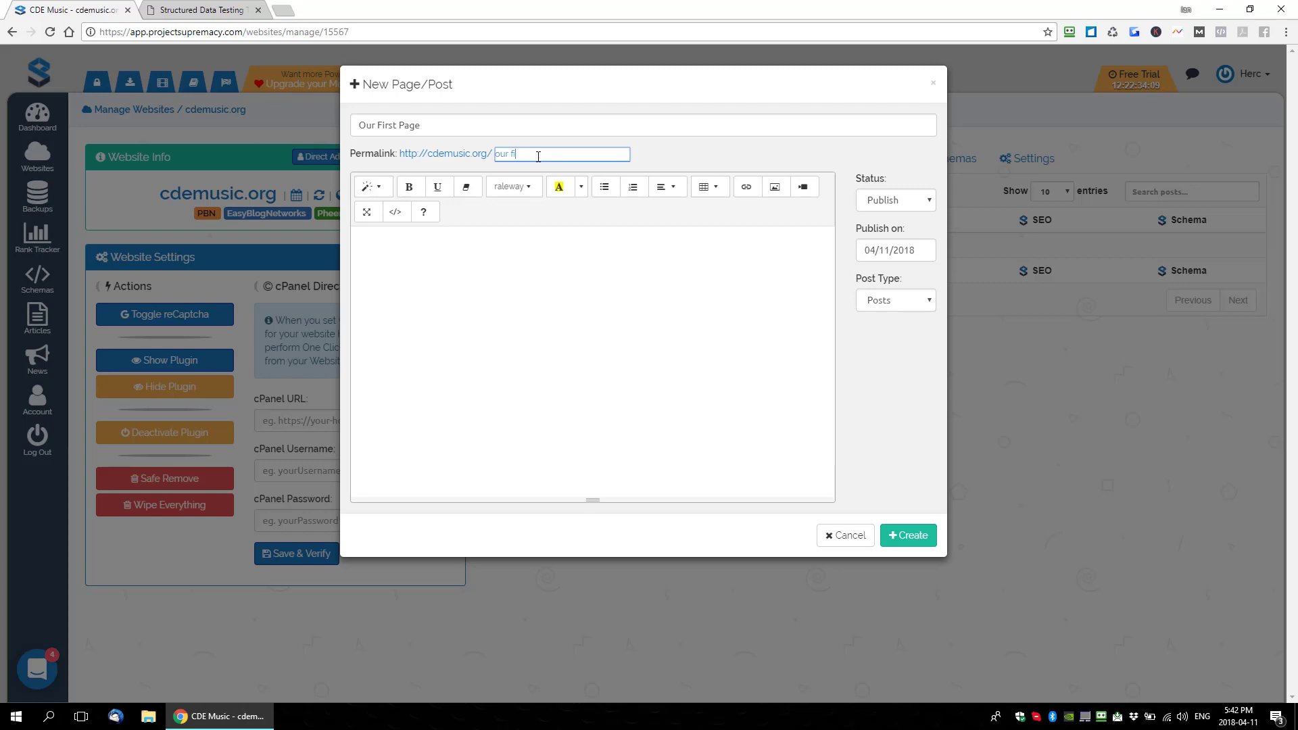
click(519, 288)
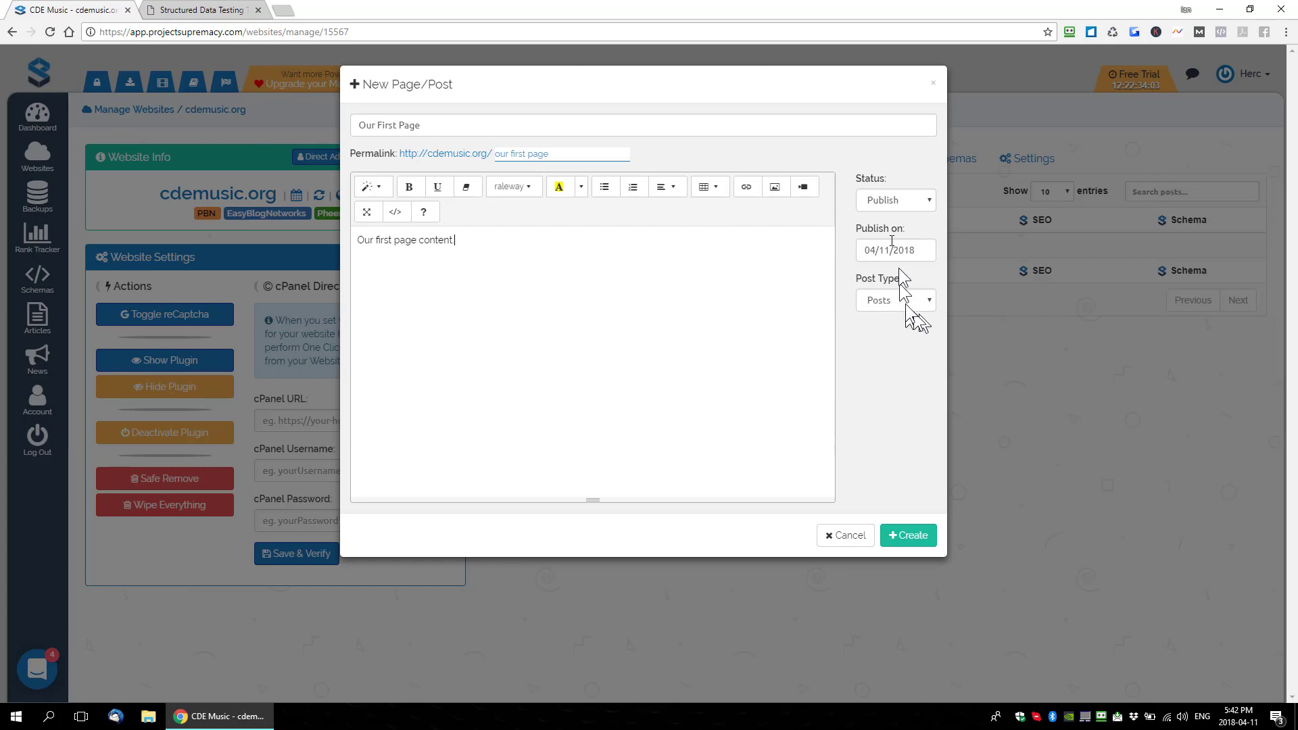
Step: Keep the new page's status as Publish, set its post type to Pages, and create it
click(882, 201)
click(885, 217)
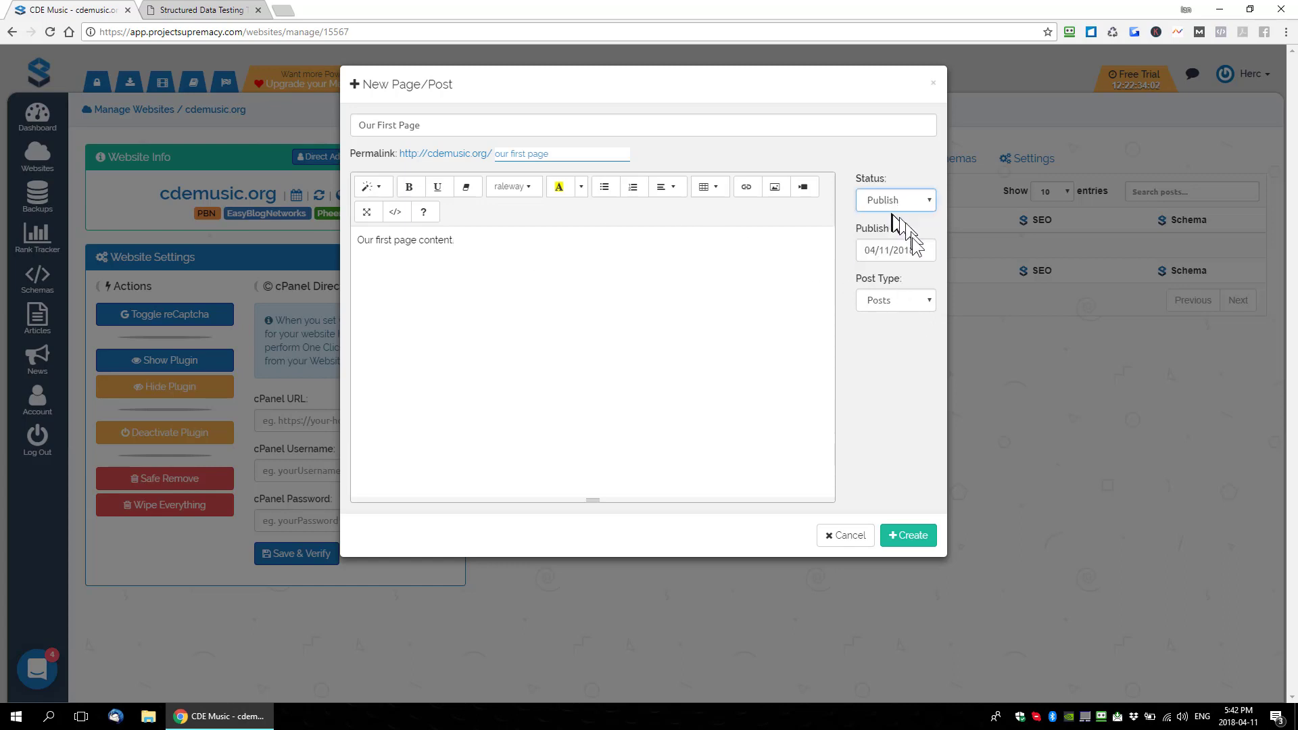
click(885, 300)
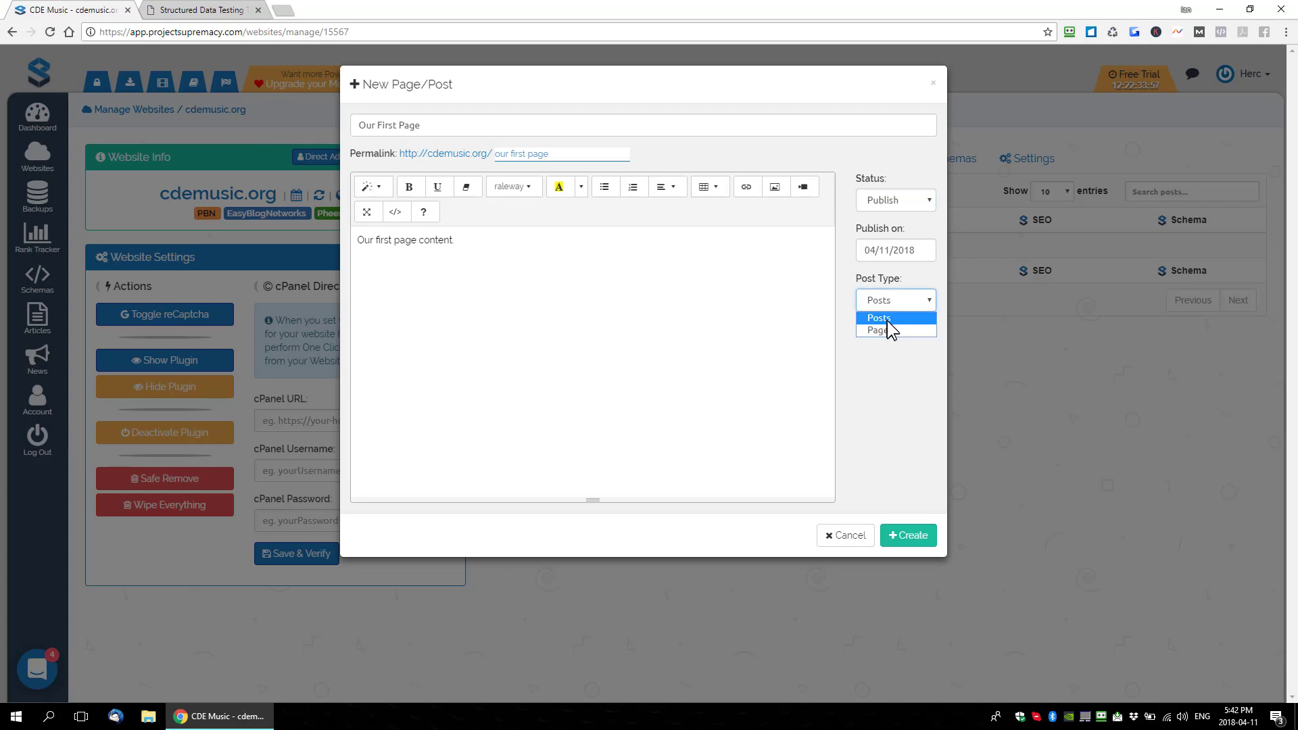
click(890, 330)
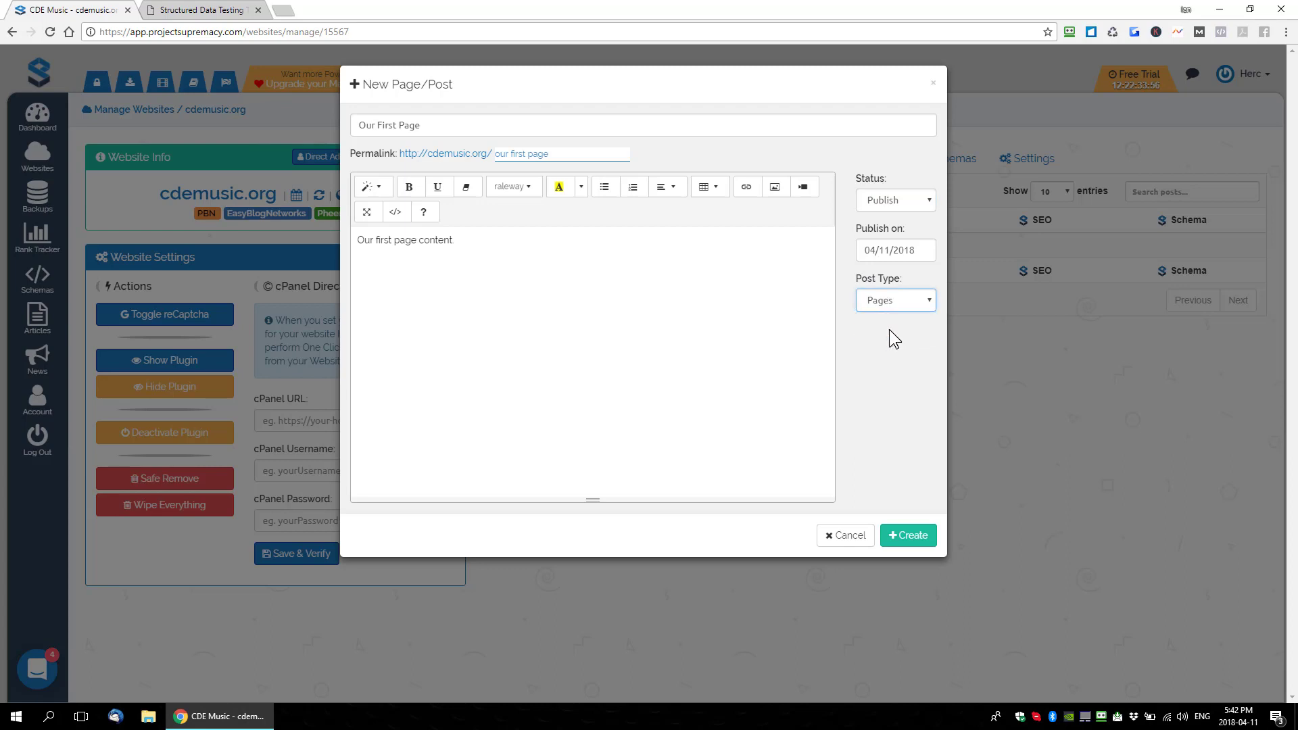
click(906, 536)
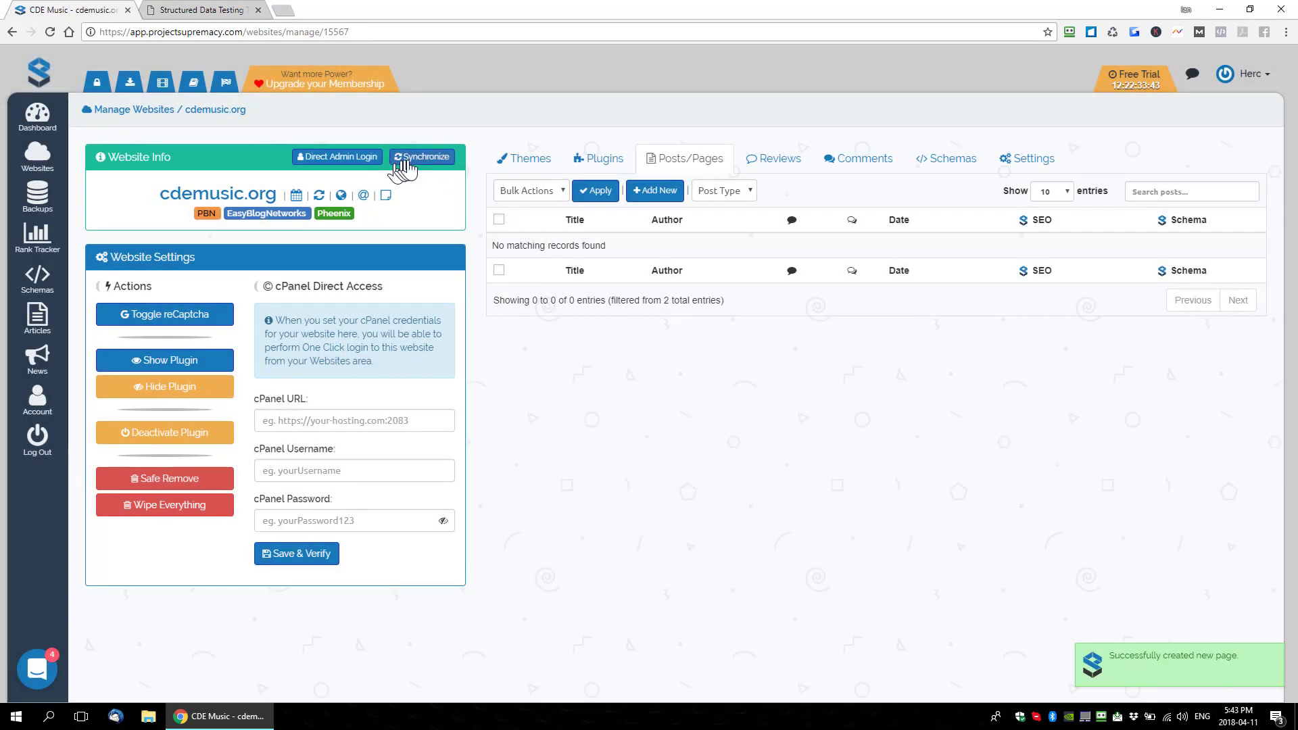
Step: Synchronize cdemusic.org, log in directly to its WordPress admin, and check the pages list for "Our First Page"
click(422, 157)
click(323, 160)
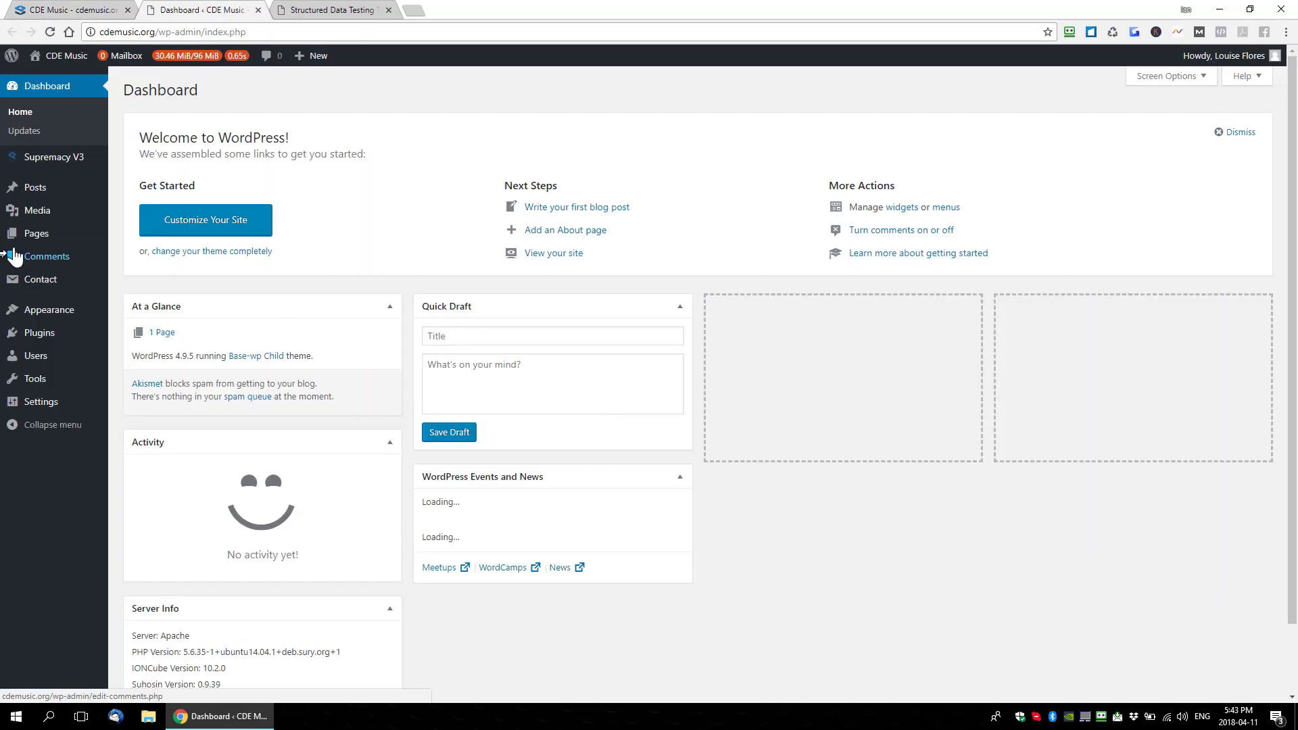
mouse_move(36, 240)
click(134, 238)
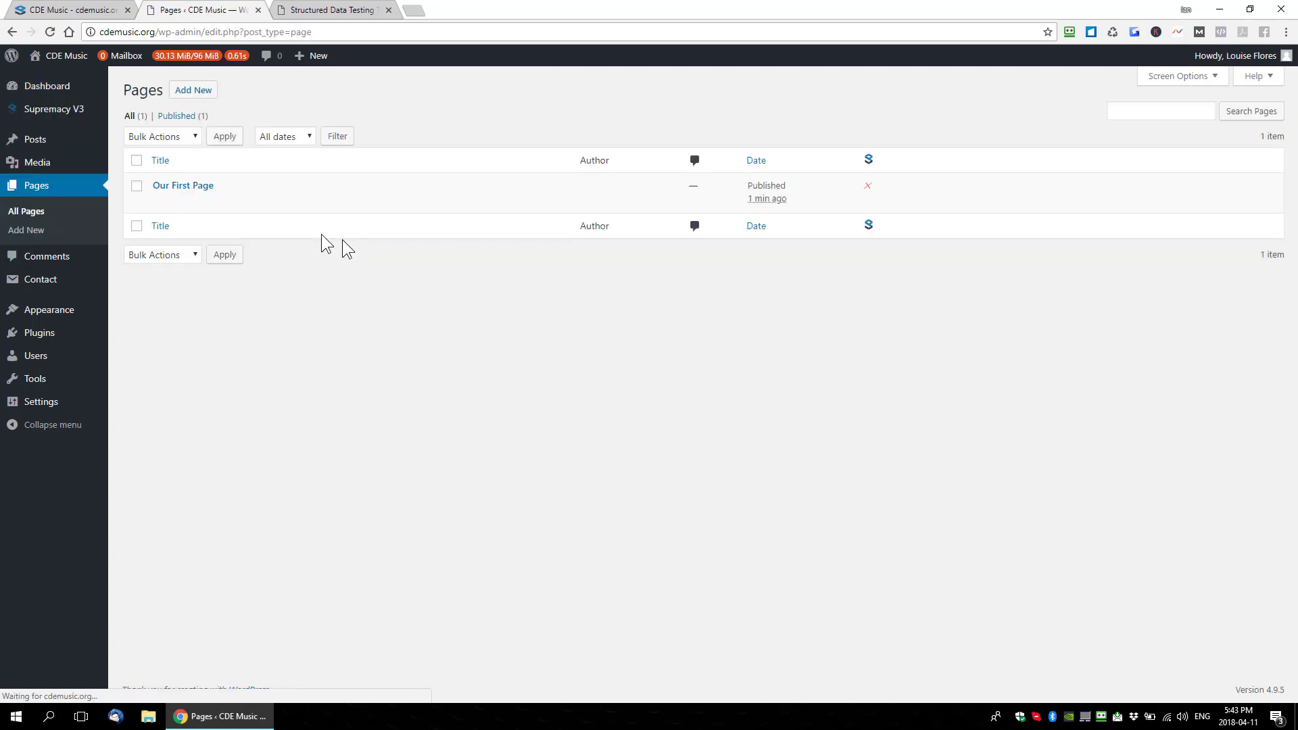
mouse_move(182, 197)
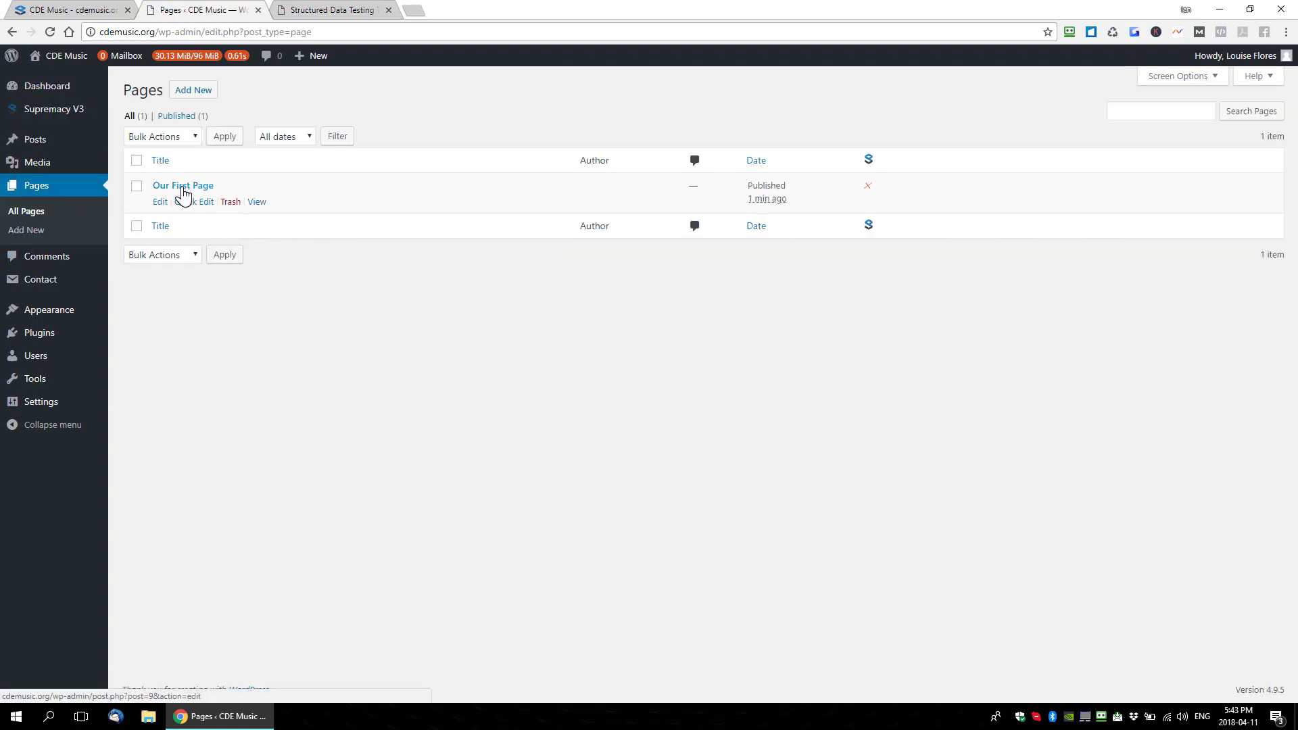
Step: Back in Project Supremacy, assign the CDEMusic LocalBusiness schema to "Our First Page" on cdemusic.org and save the changes
click(88, 10)
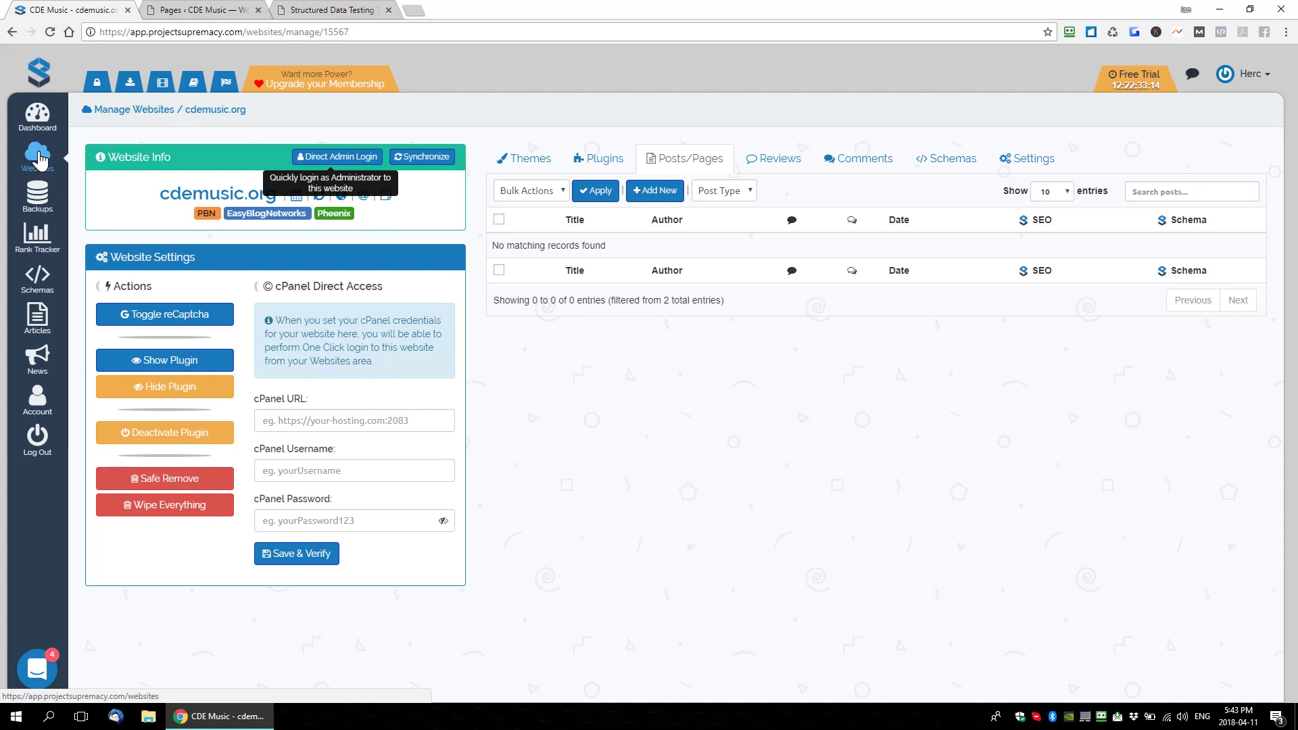
click(941, 167)
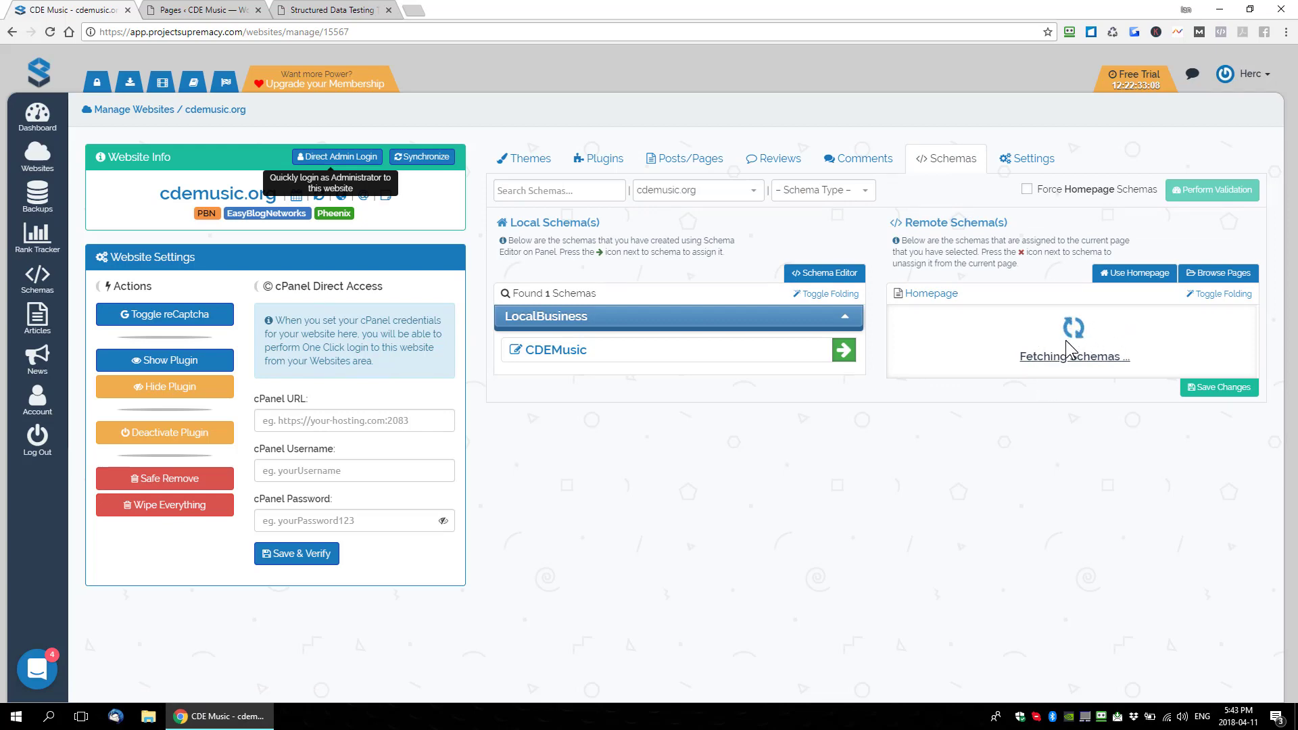
click(1220, 273)
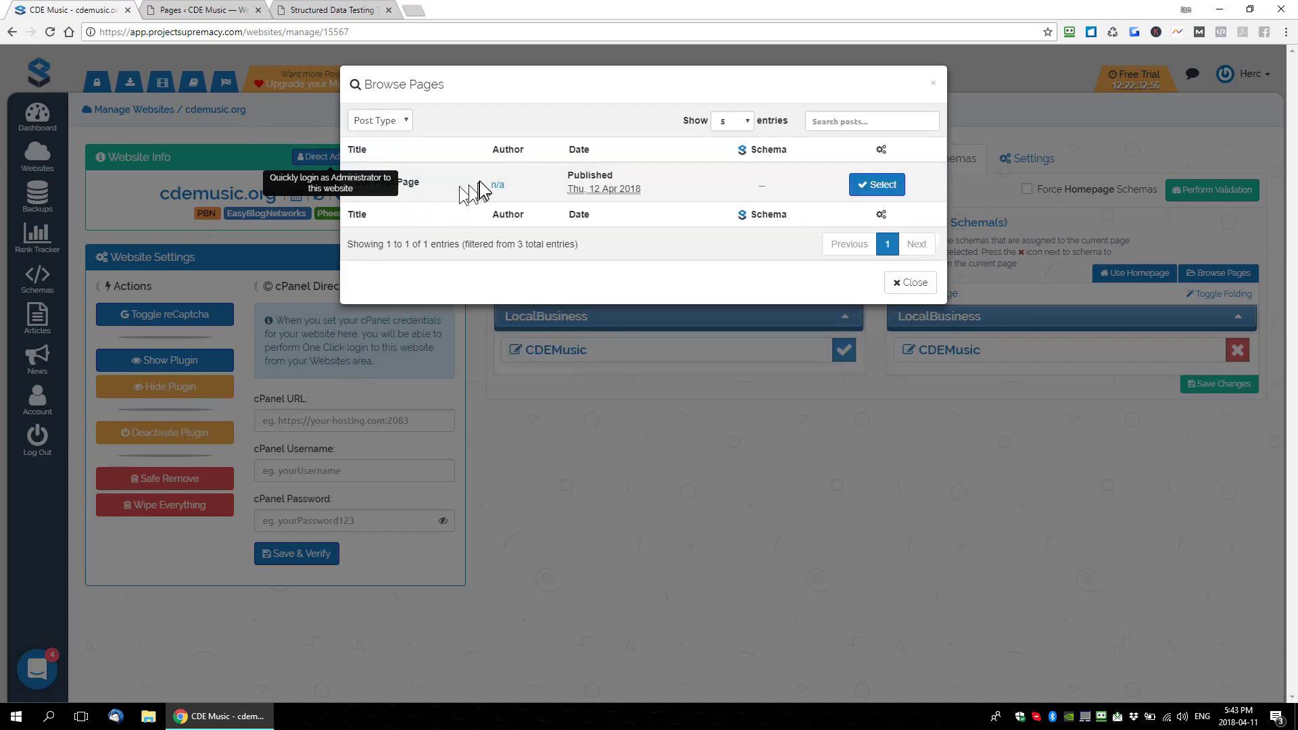
click(282, 123)
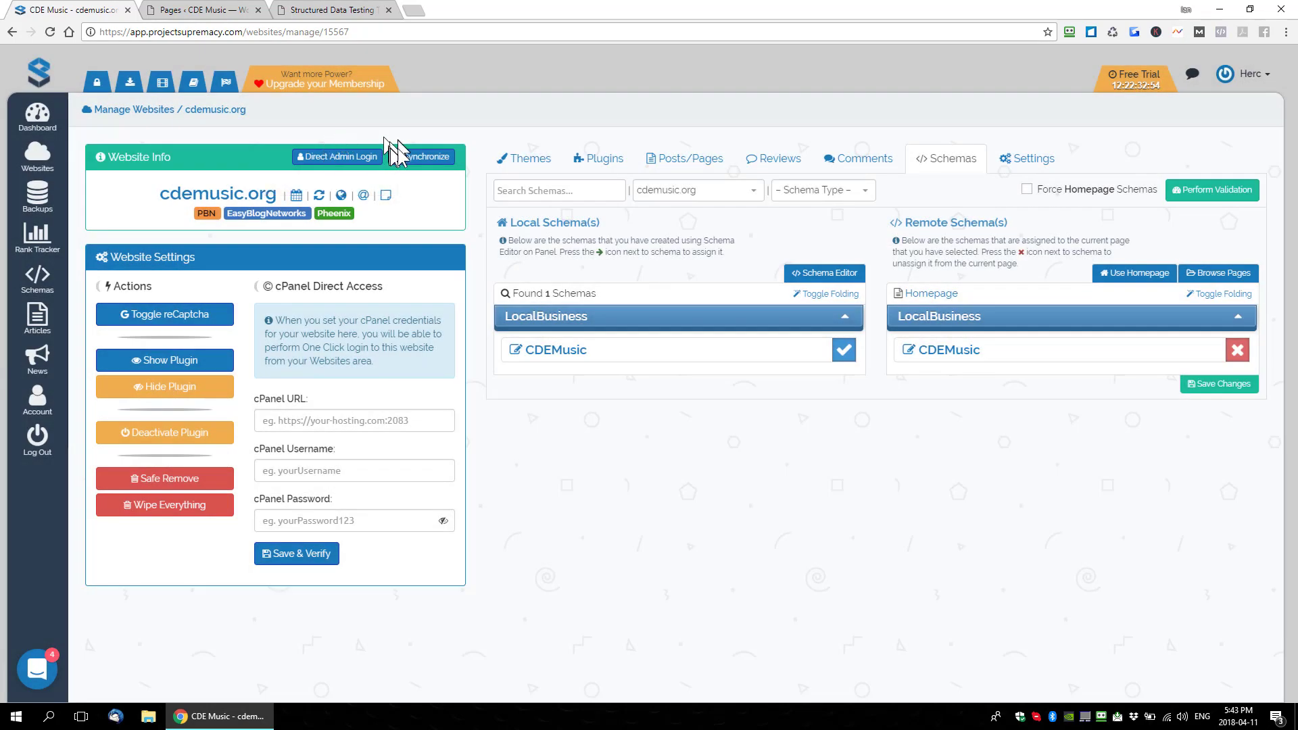
click(1208, 276)
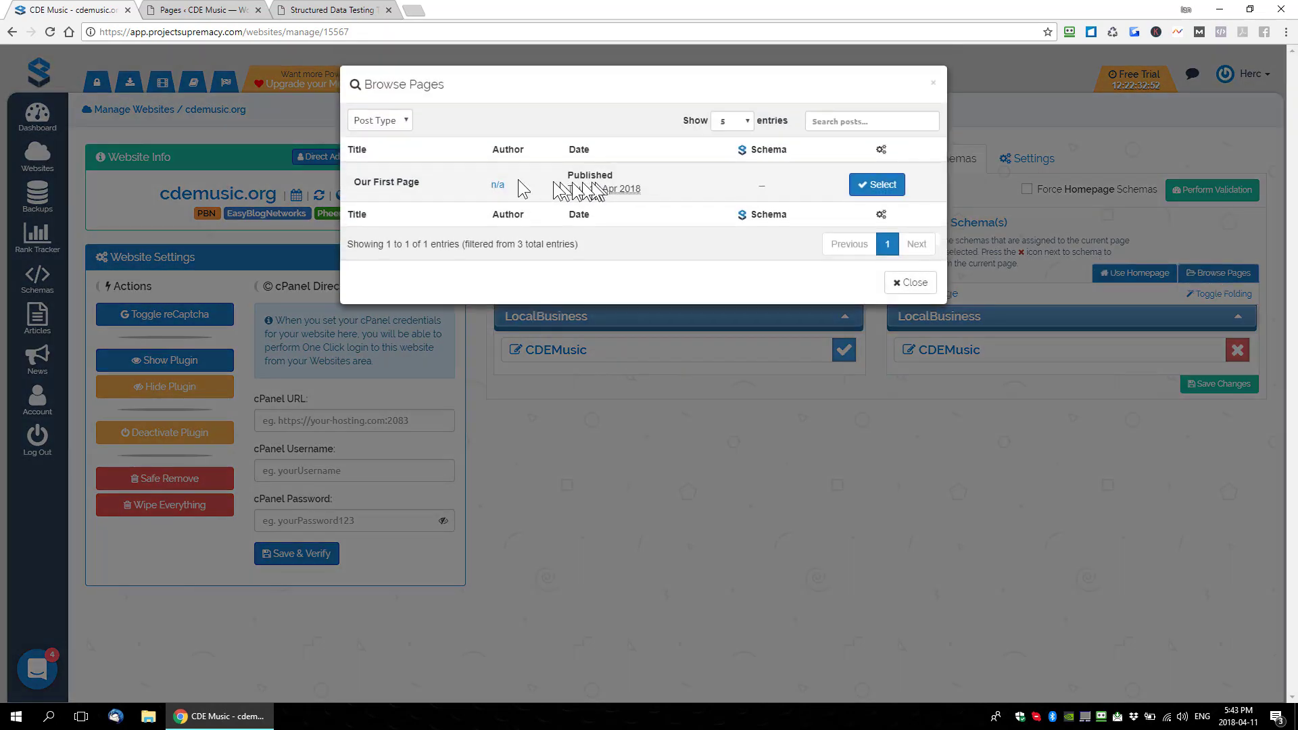
click(879, 186)
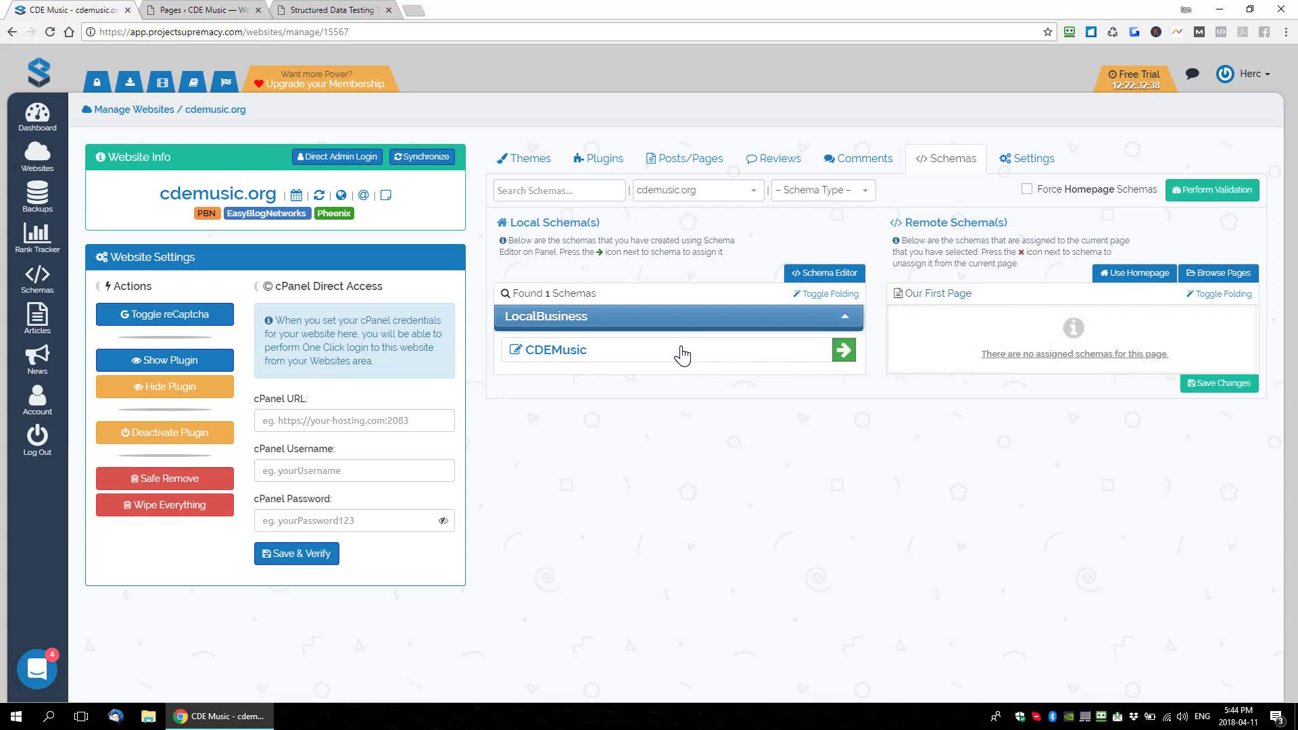
click(844, 350)
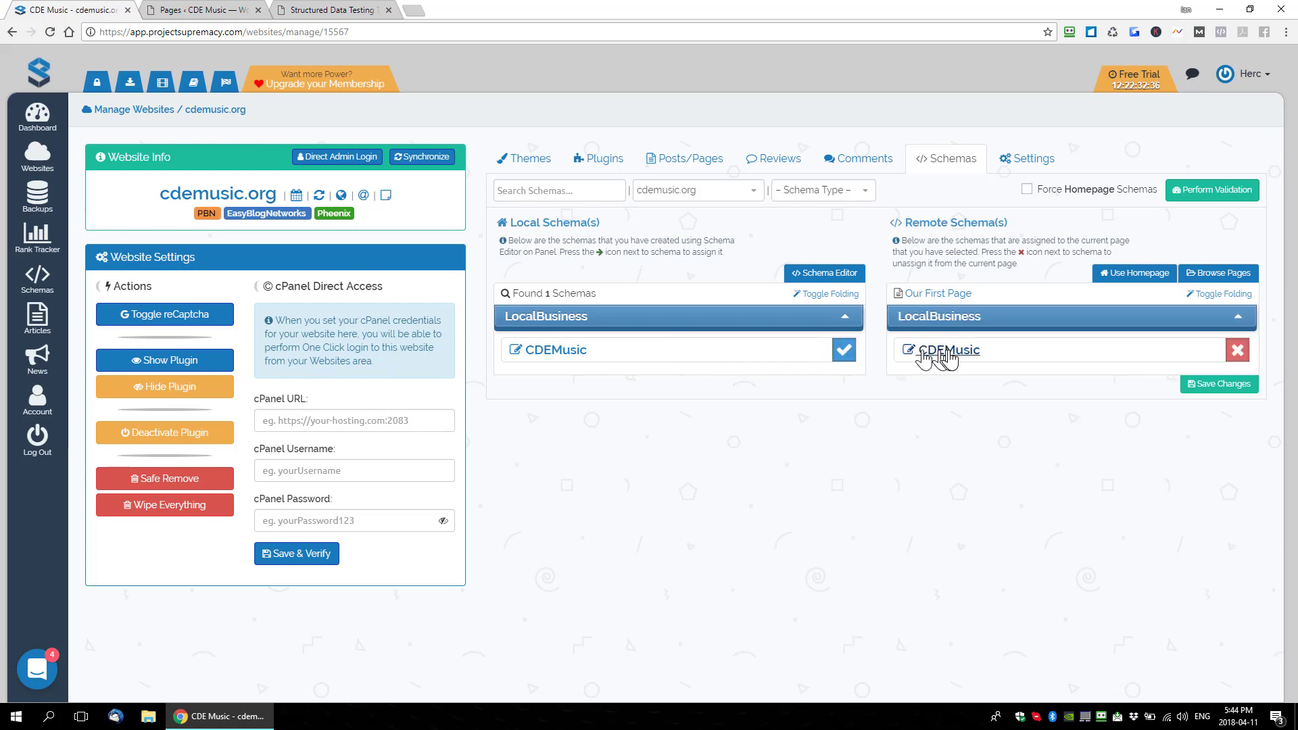
click(1213, 389)
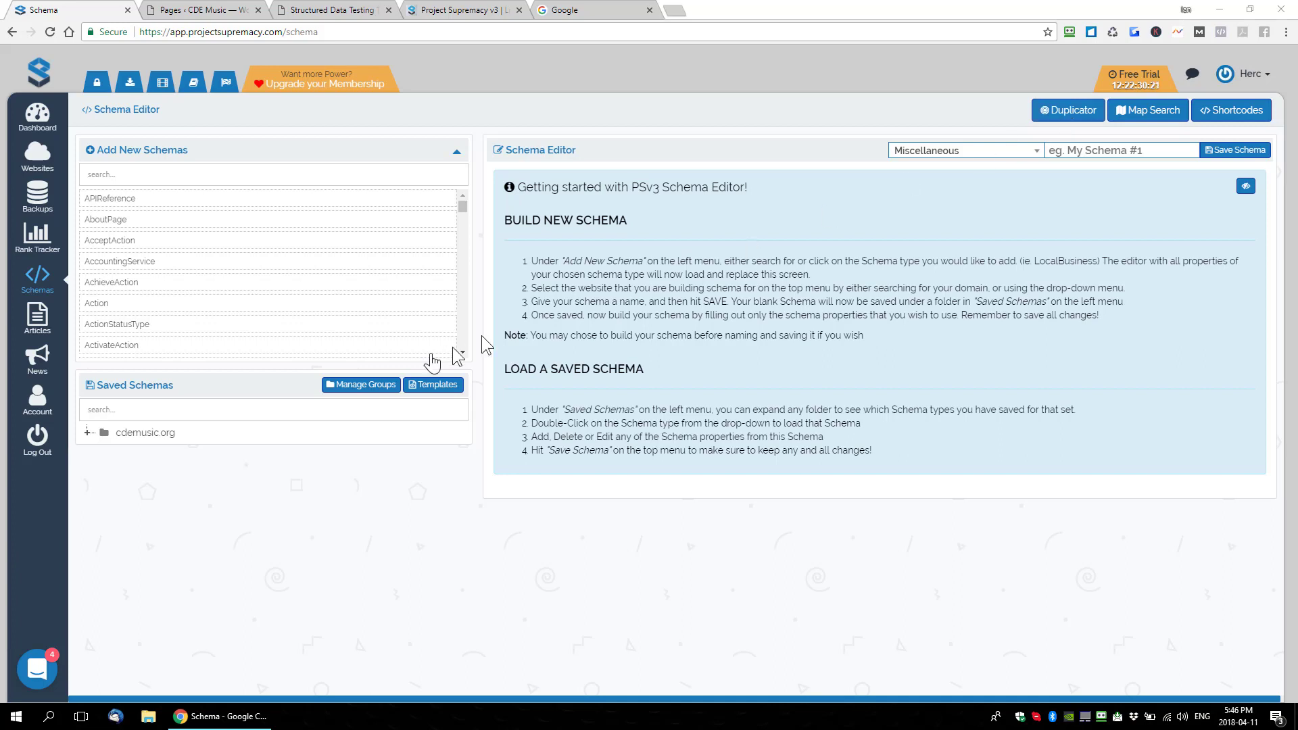
Step: Search Google for "how to learn guitar" and examine the featured playing tips and the results below them
click(589, 12)
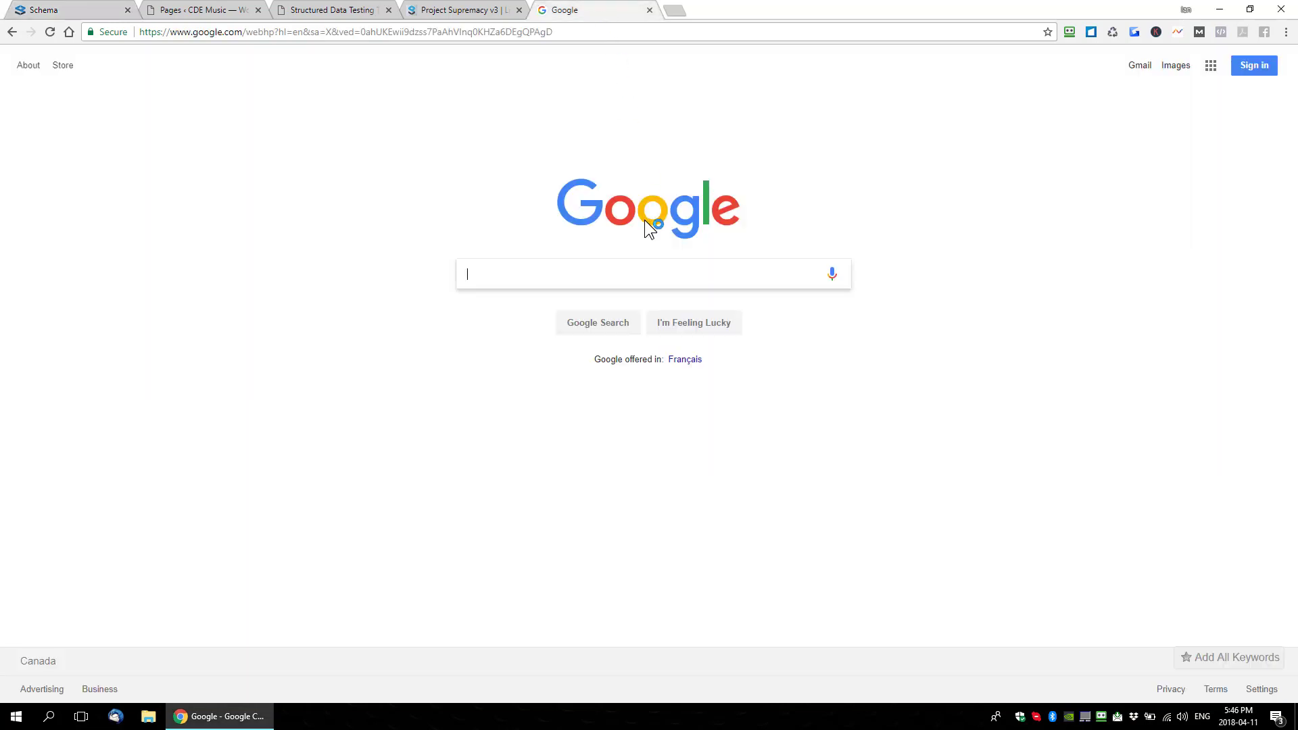
text(how to learn guitar)
key(Return)
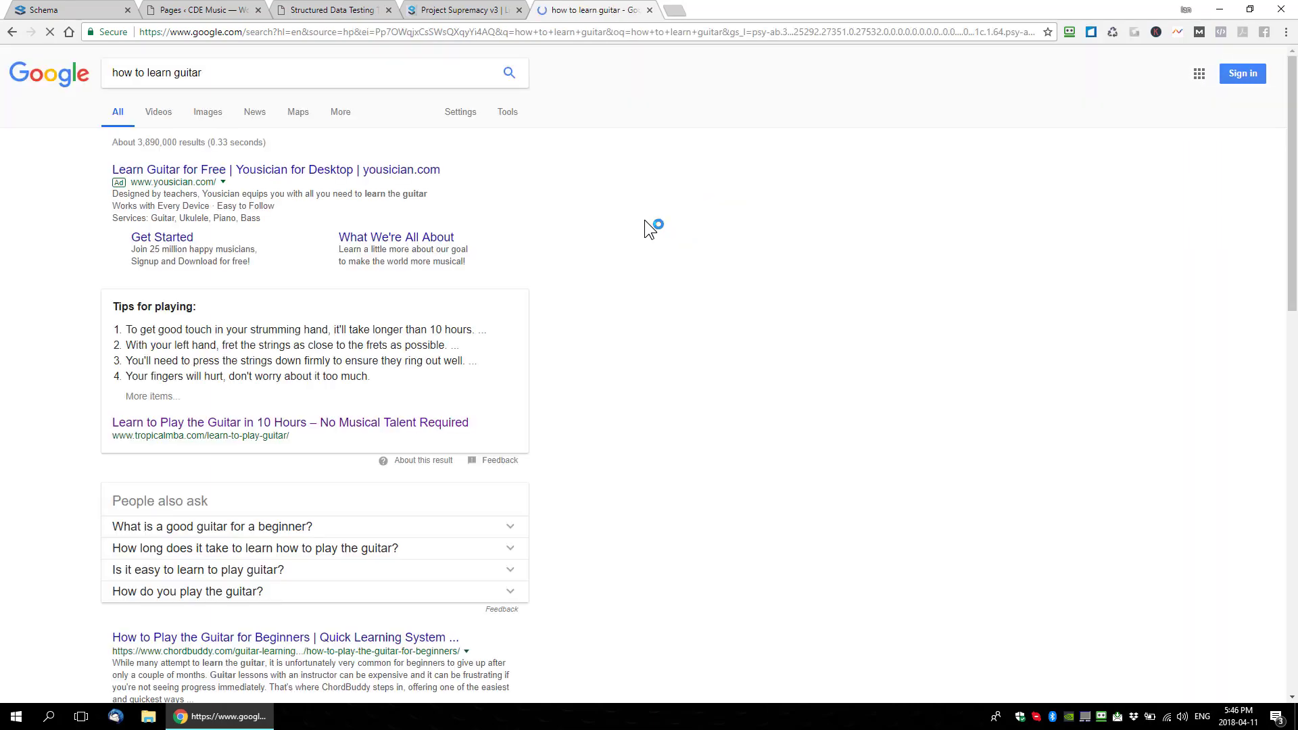
scroll(653, 230, down, 1)
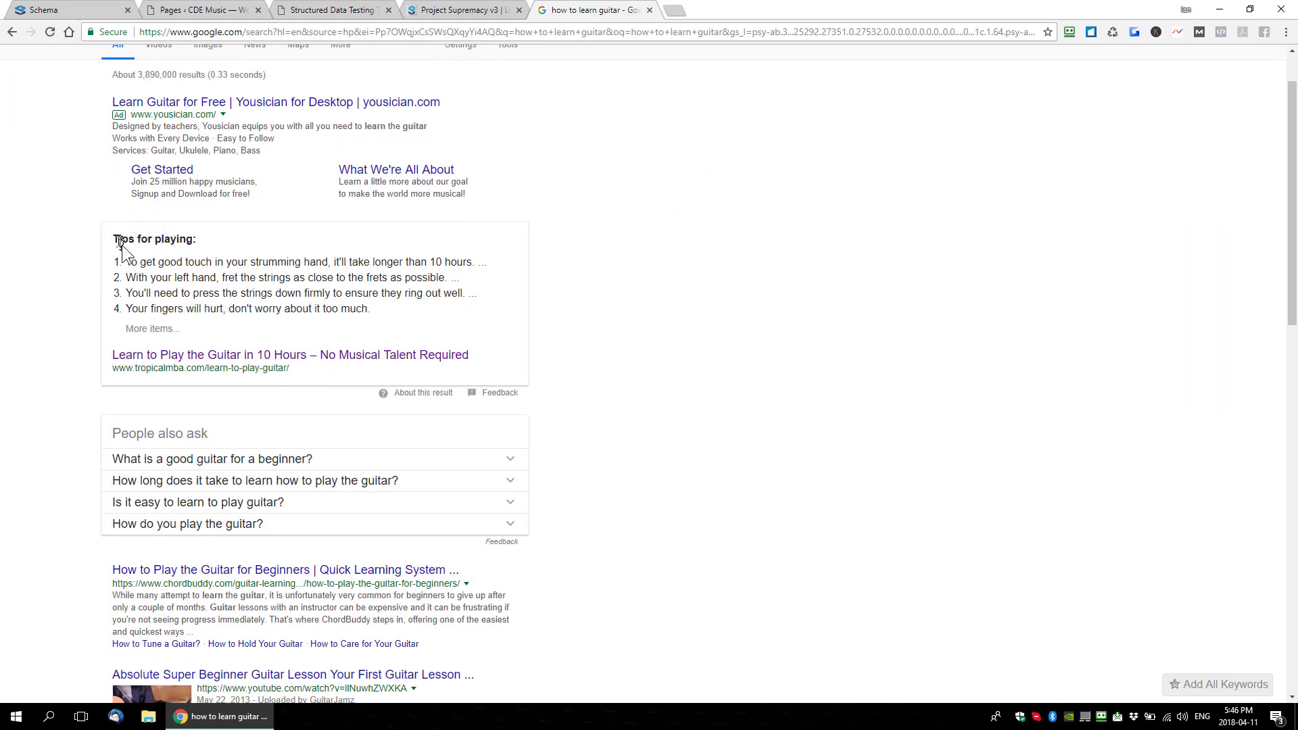
drag(108, 238, 332, 375)
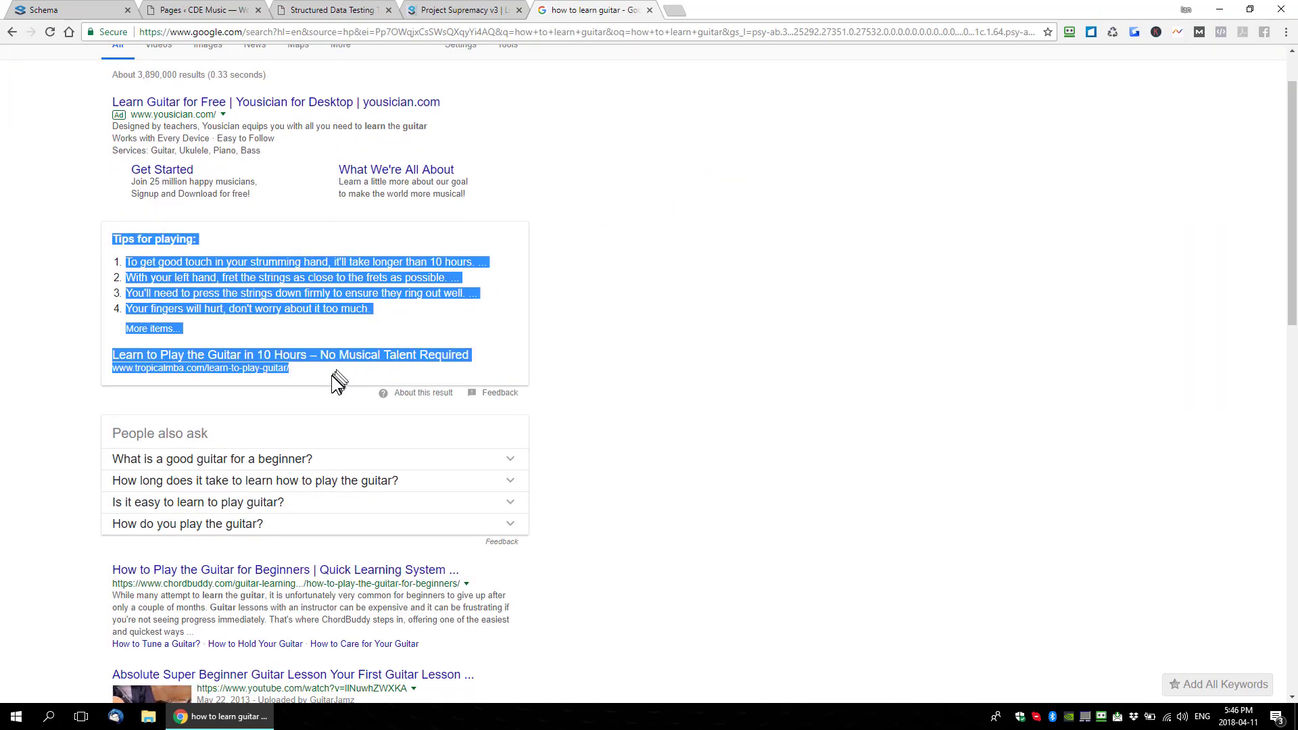
scroll(358, 378, down, 2)
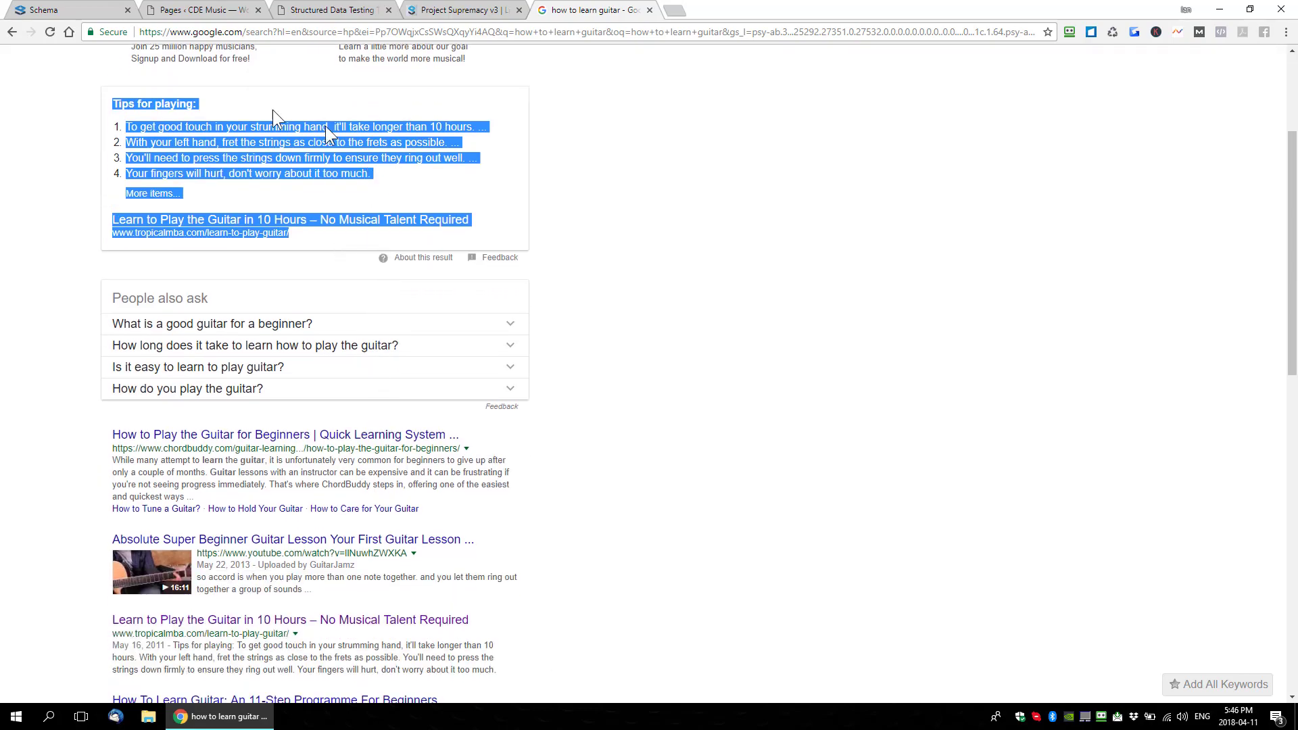
scroll(406, 219, down, 10)
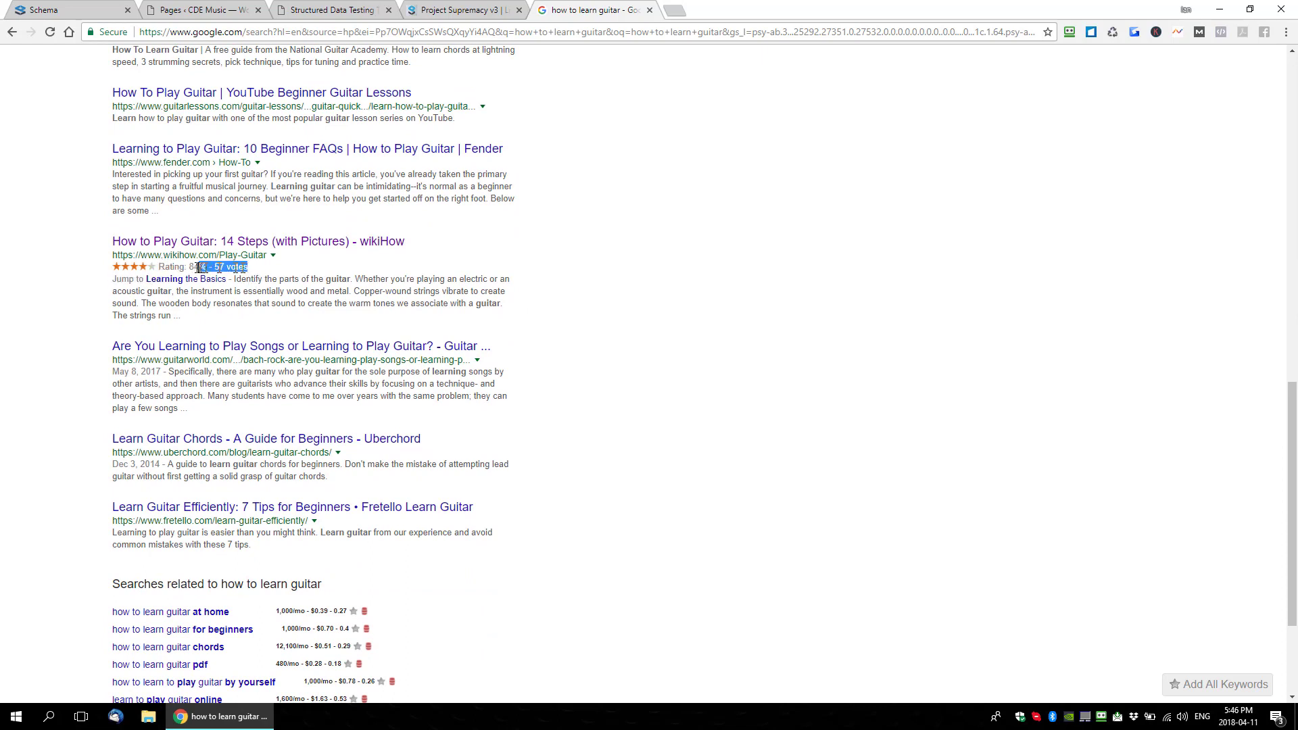
Step: Examine the rating and address of the wikiHow "How to Play Guitar" result, open the article, and copy its URL
drag(273, 269, 188, 268)
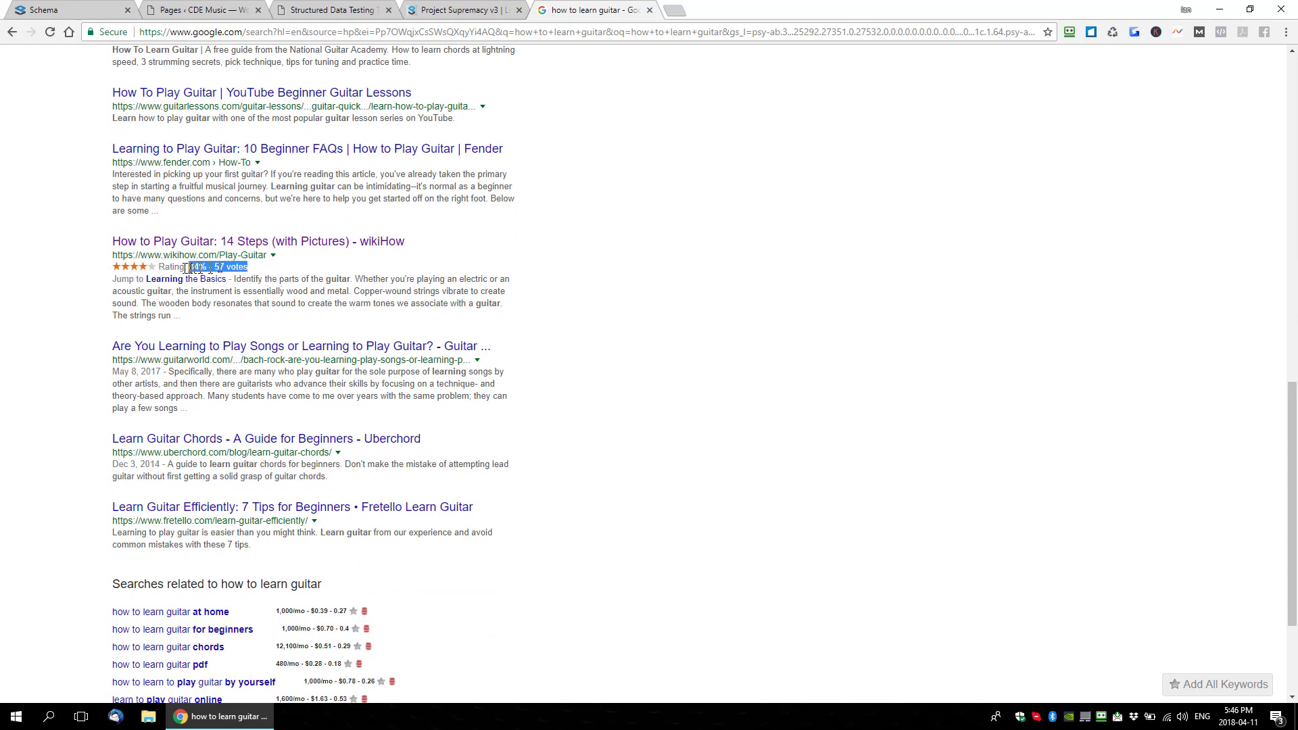
click(101, 264)
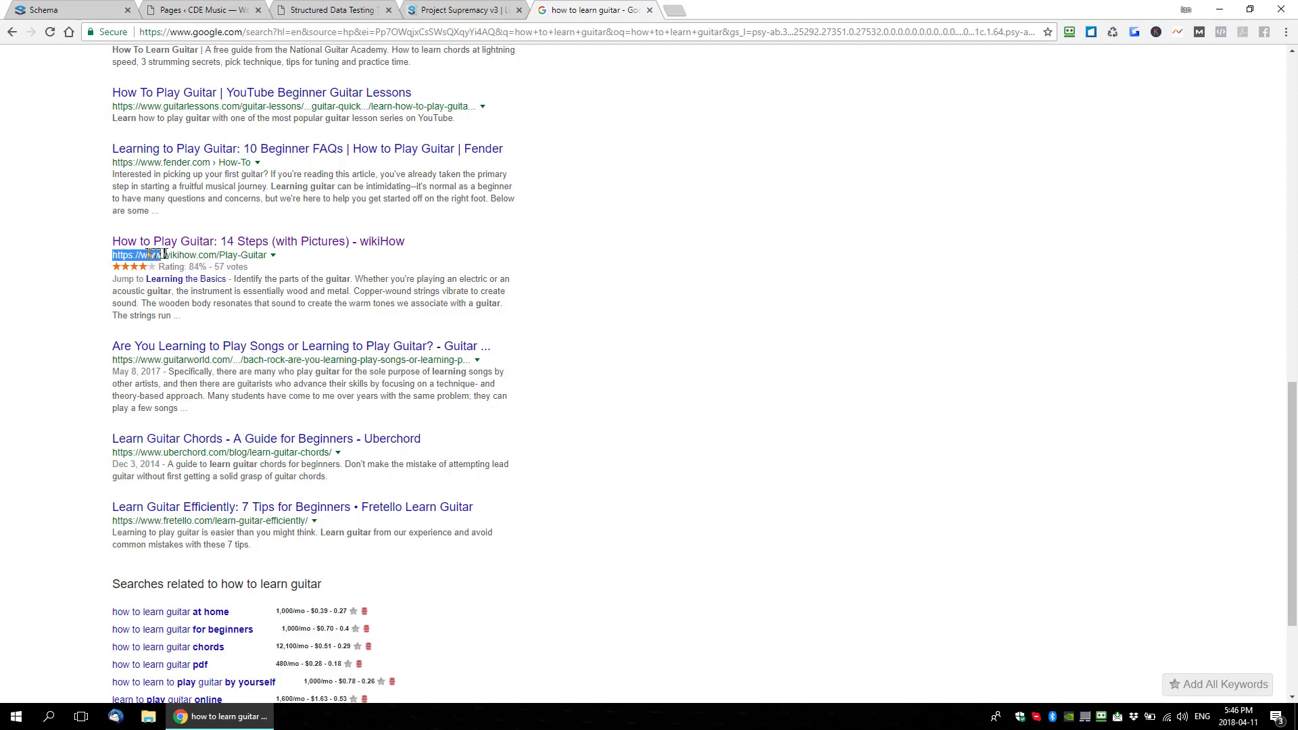
drag(185, 254, 225, 255)
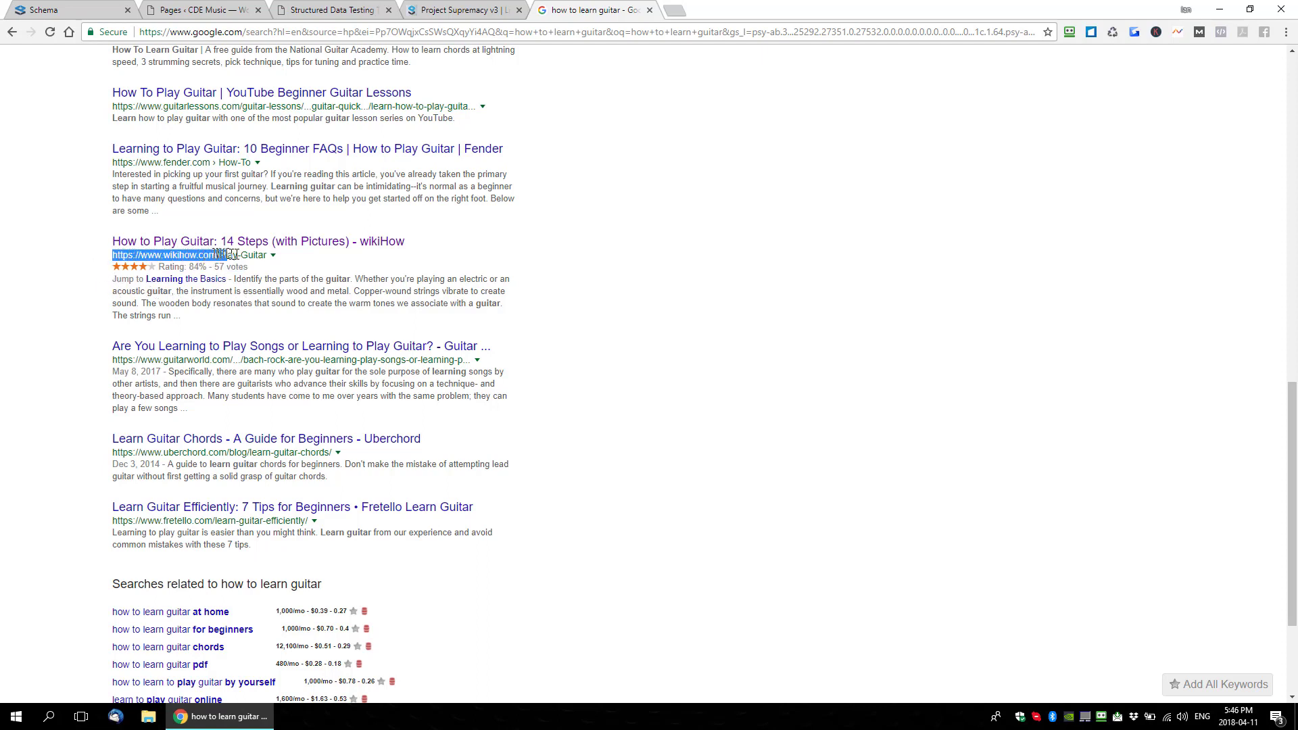
click(88, 260)
click(125, 242)
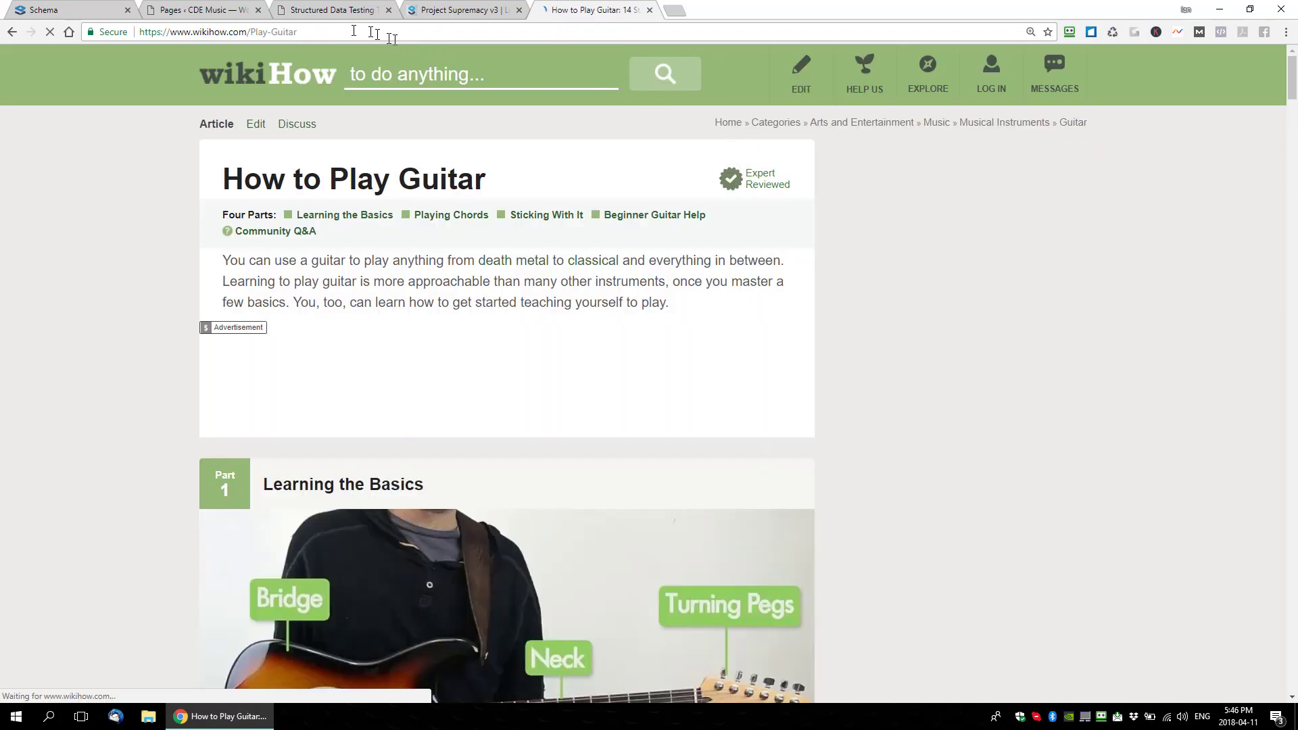
click(328, 32)
key(ctrl+c)
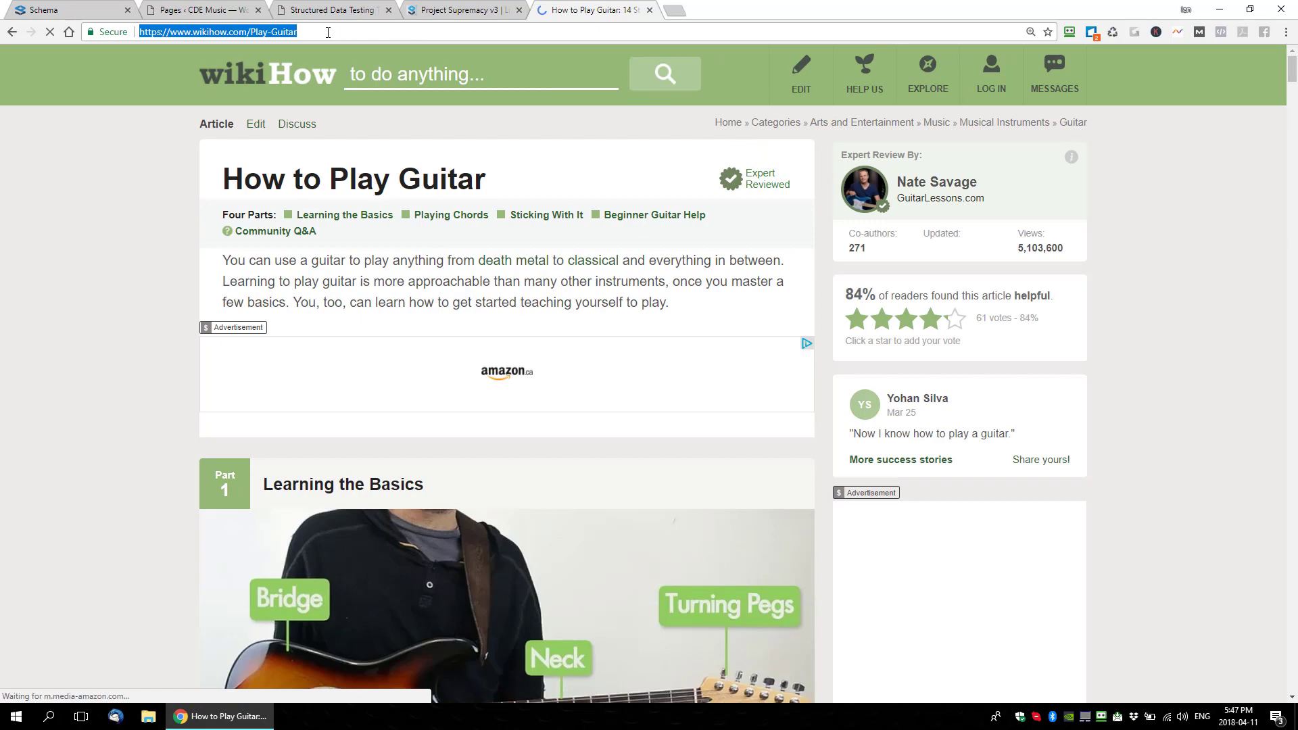
click(81, 17)
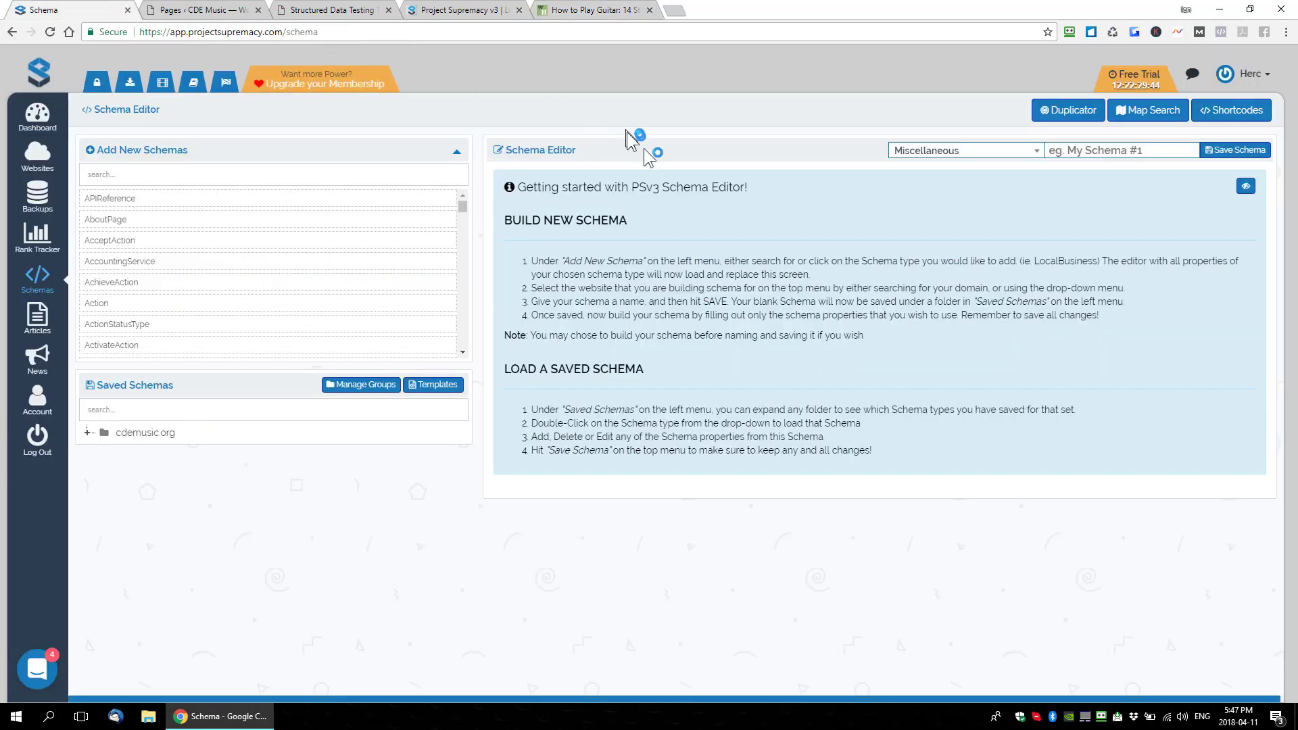
click(1055, 112)
click(546, 158)
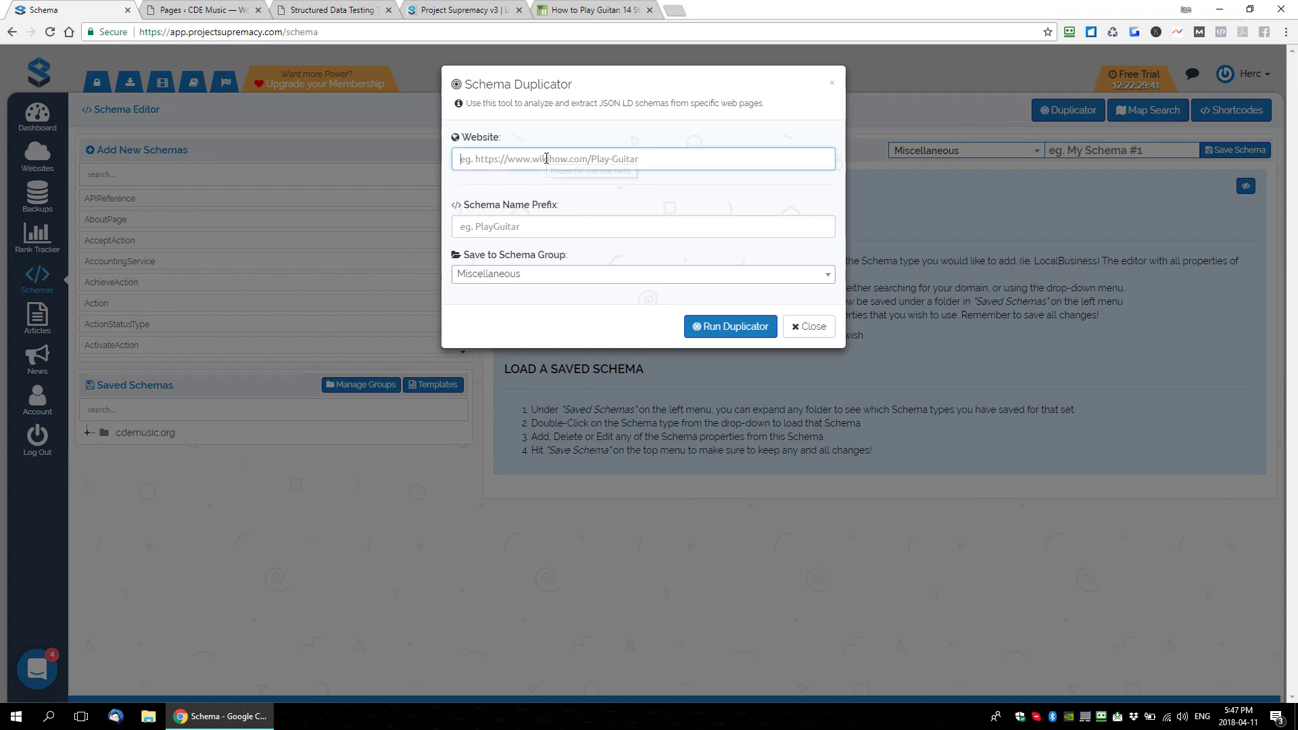
key(ctrl+v)
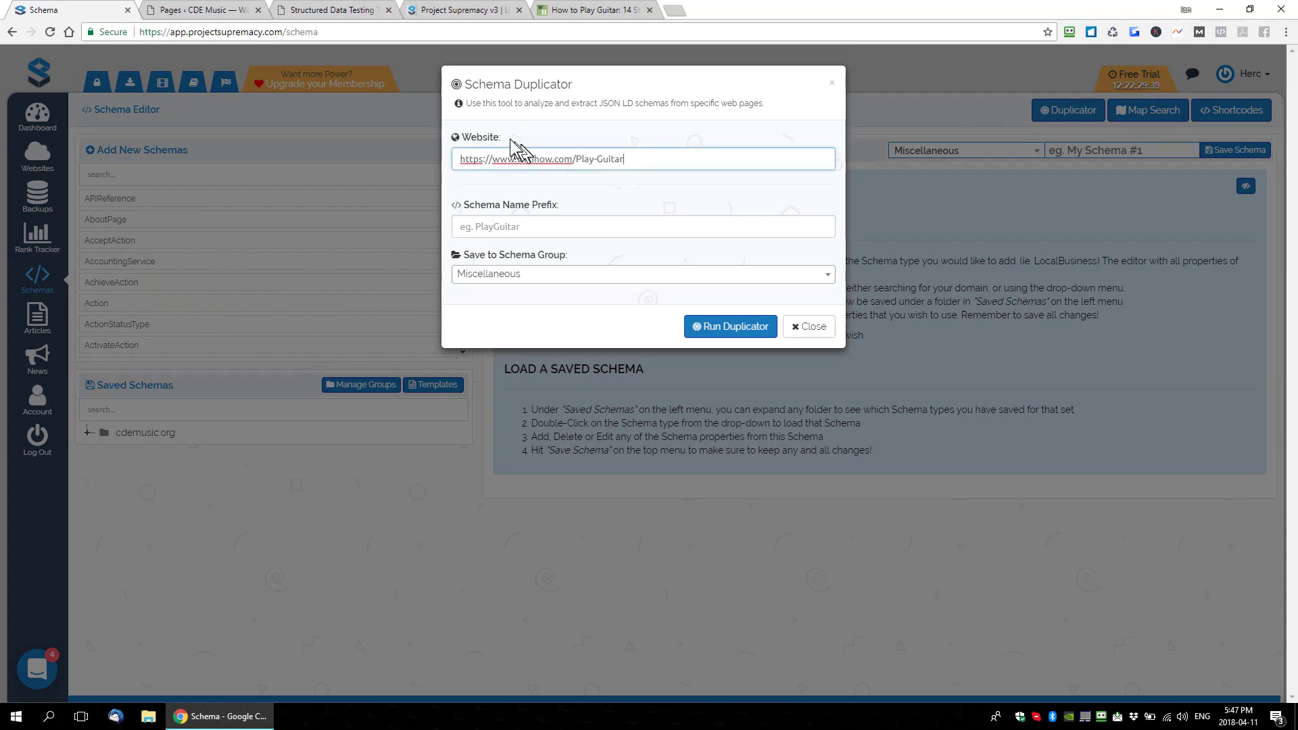
drag(518, 162, 670, 179)
click(603, 228)
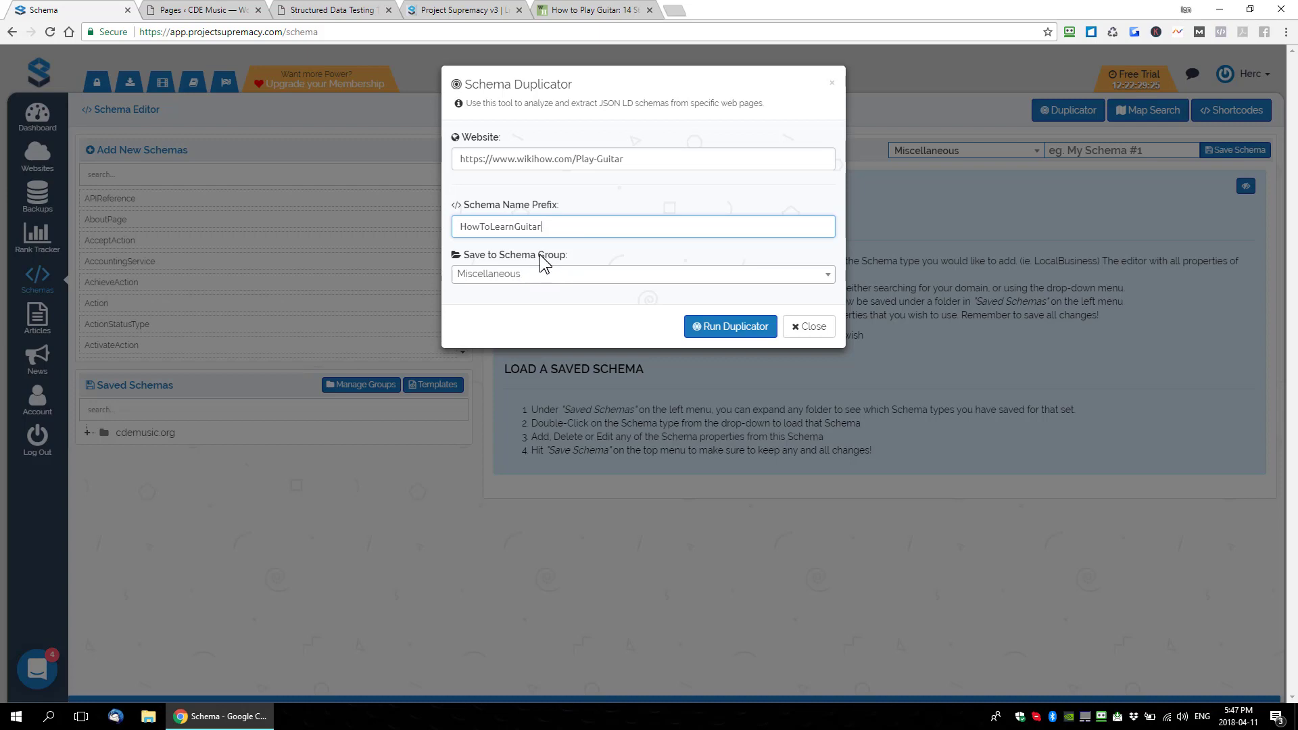
click(531, 277)
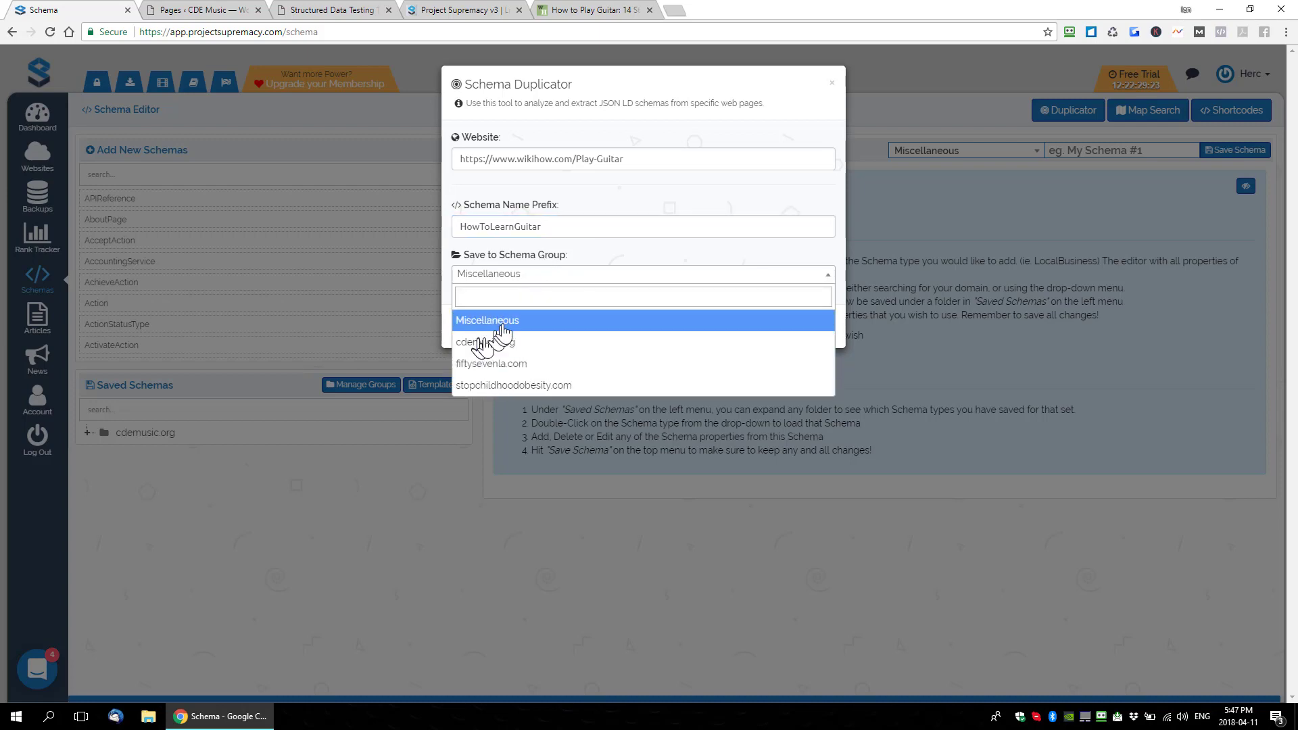
click(504, 329)
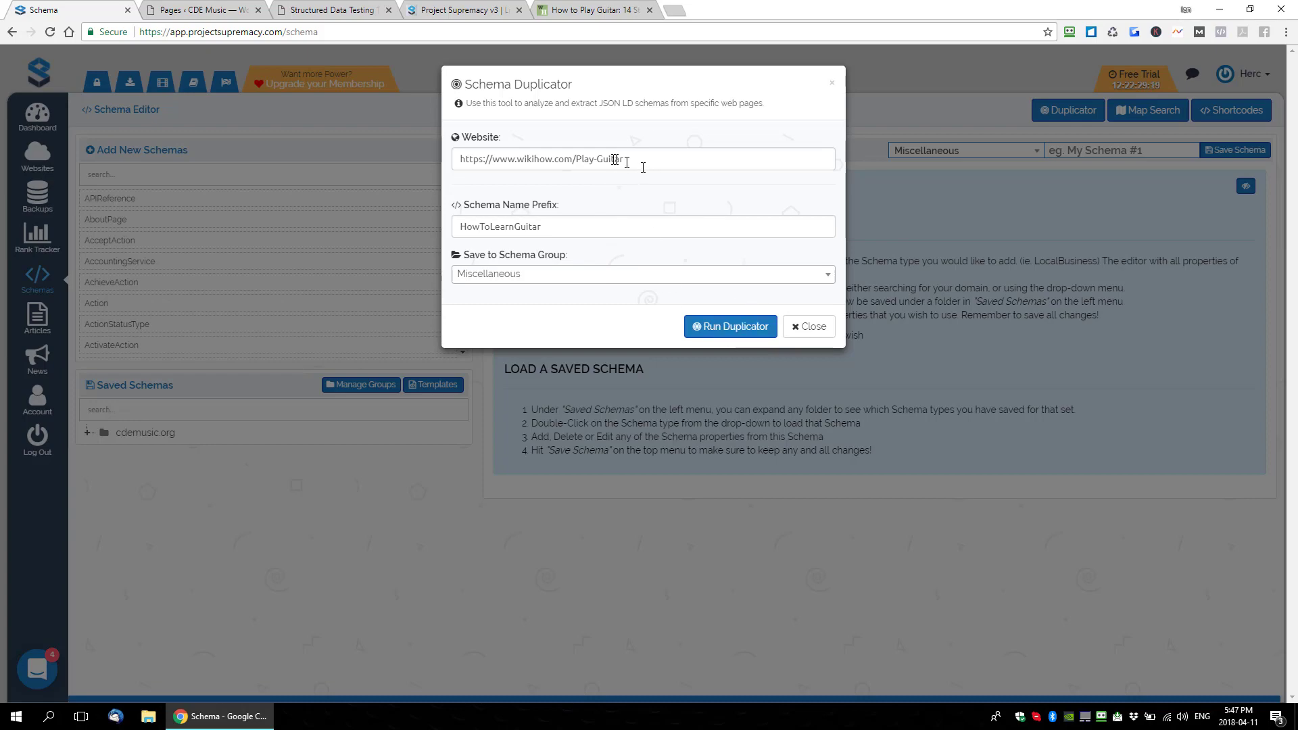
Step: Run the duplicator on the wikiHow page and extract its Article schema
click(717, 331)
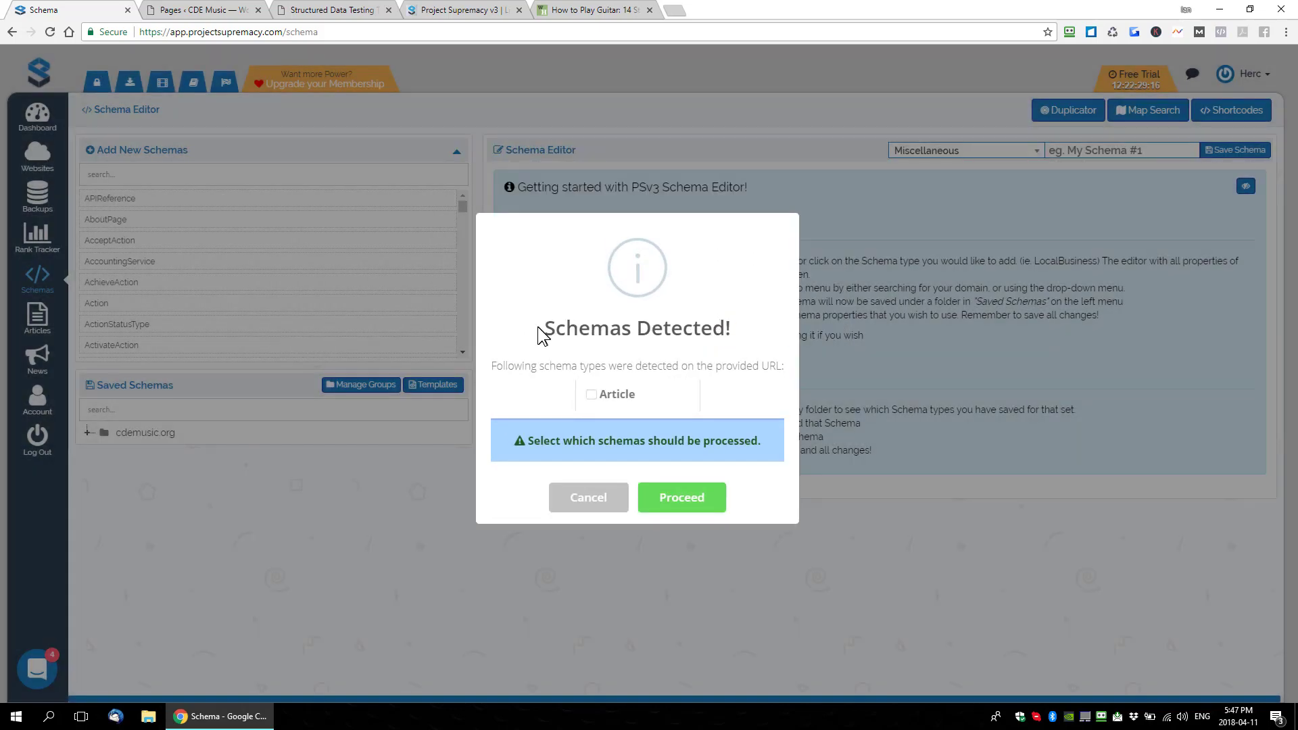
drag(540, 334, 742, 341)
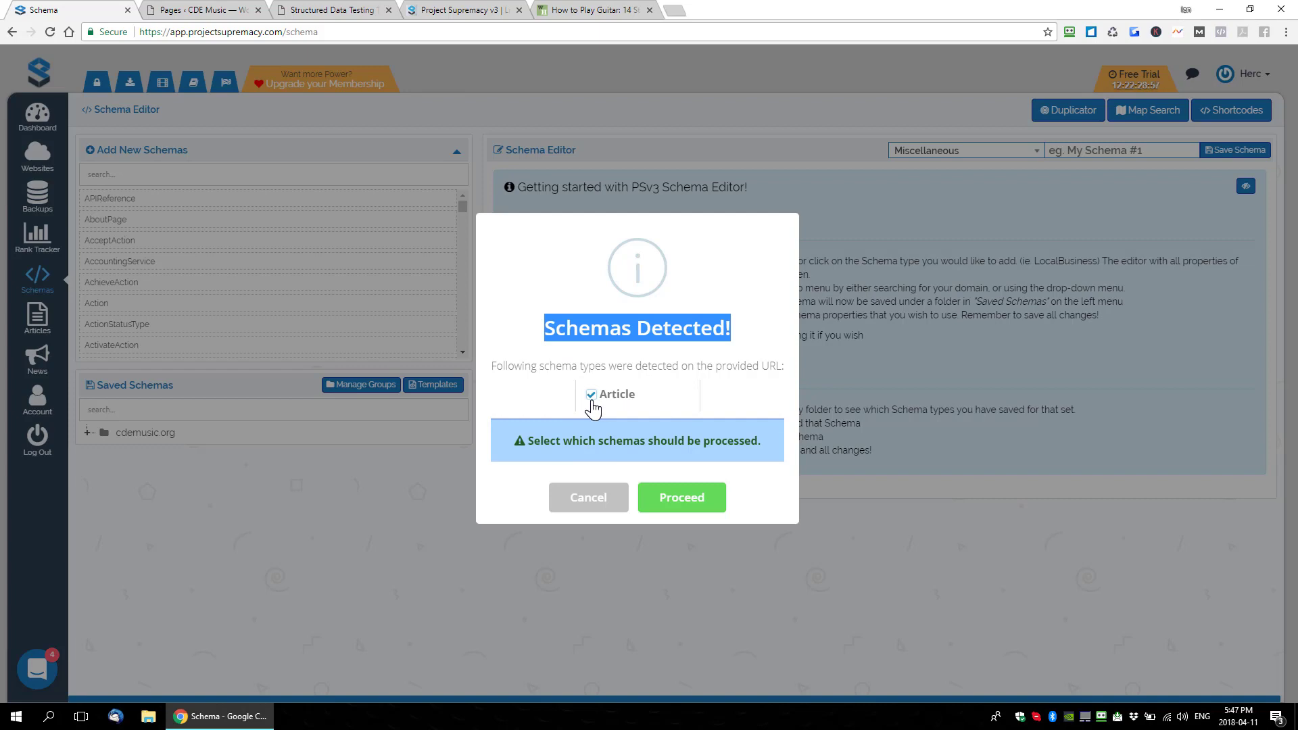
click(682, 508)
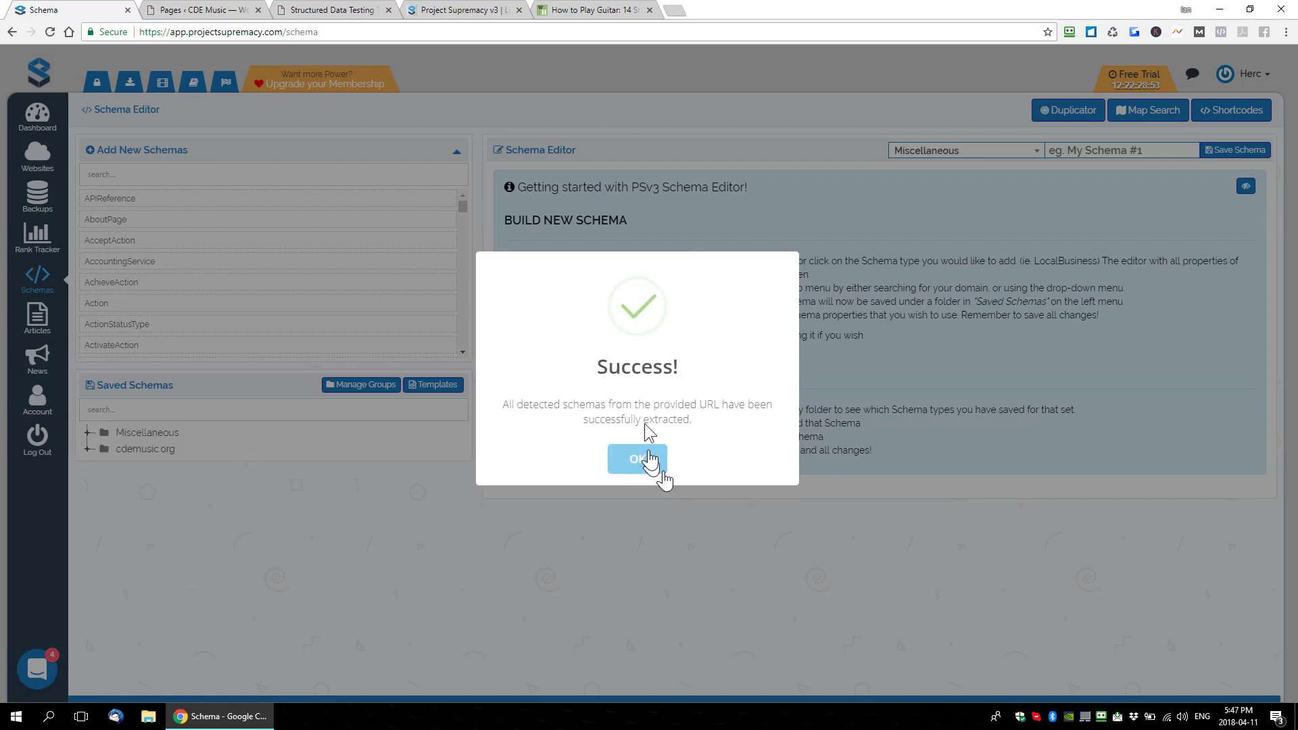
Step: Acknowledge the completed extraction, collapse the list of new schema types, and expand the saved Miscellaneous group
drag(579, 368, 709, 373)
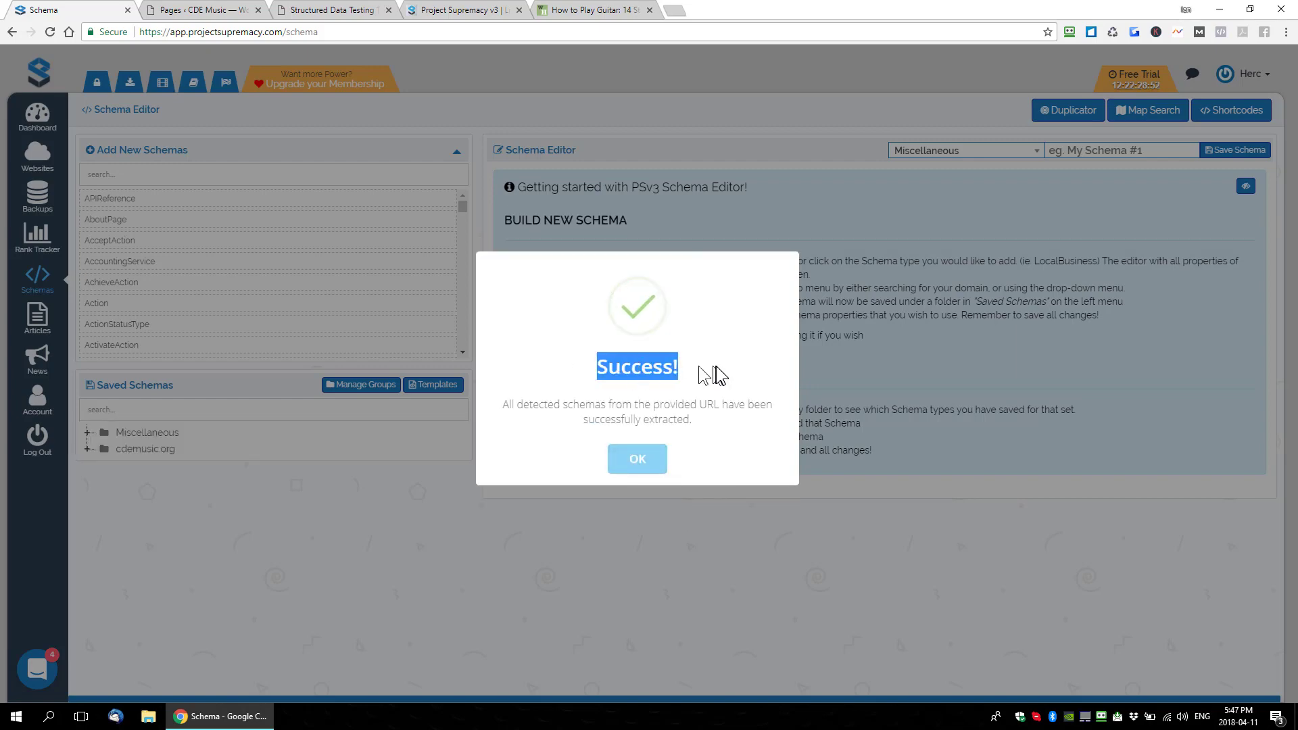
click(655, 458)
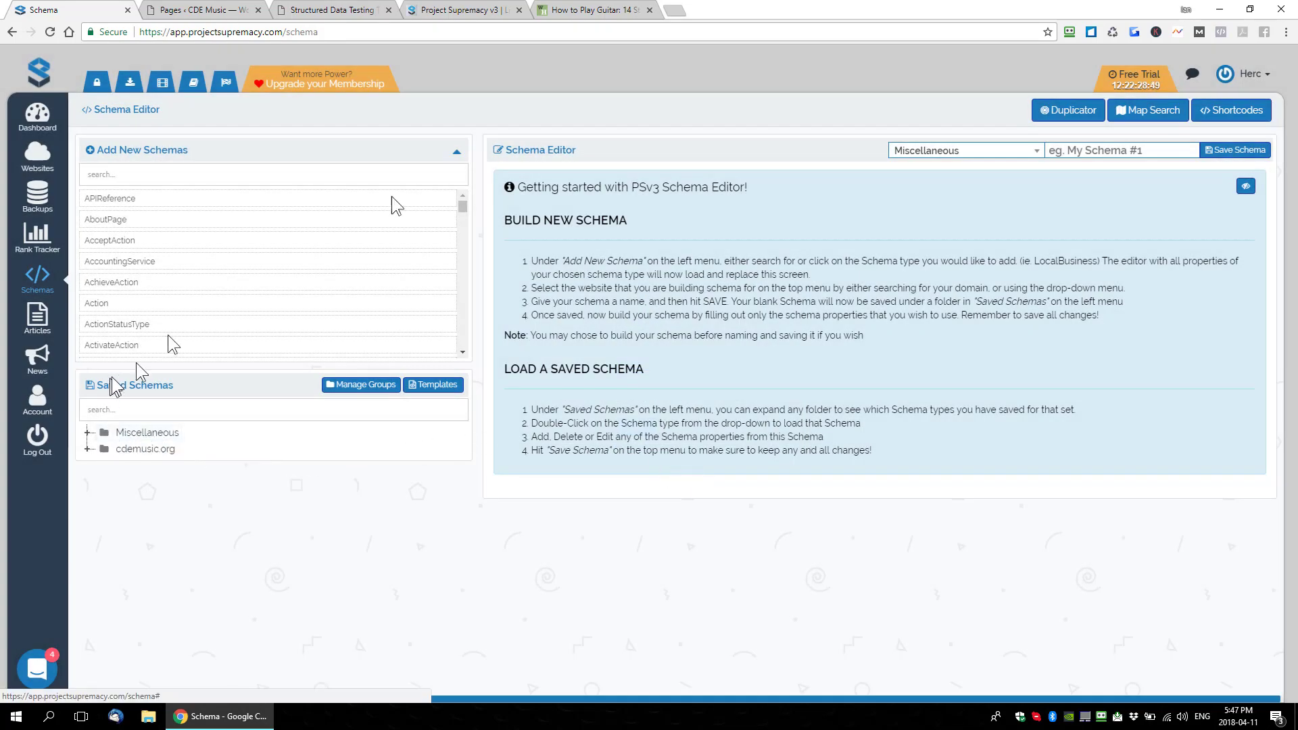
click(456, 152)
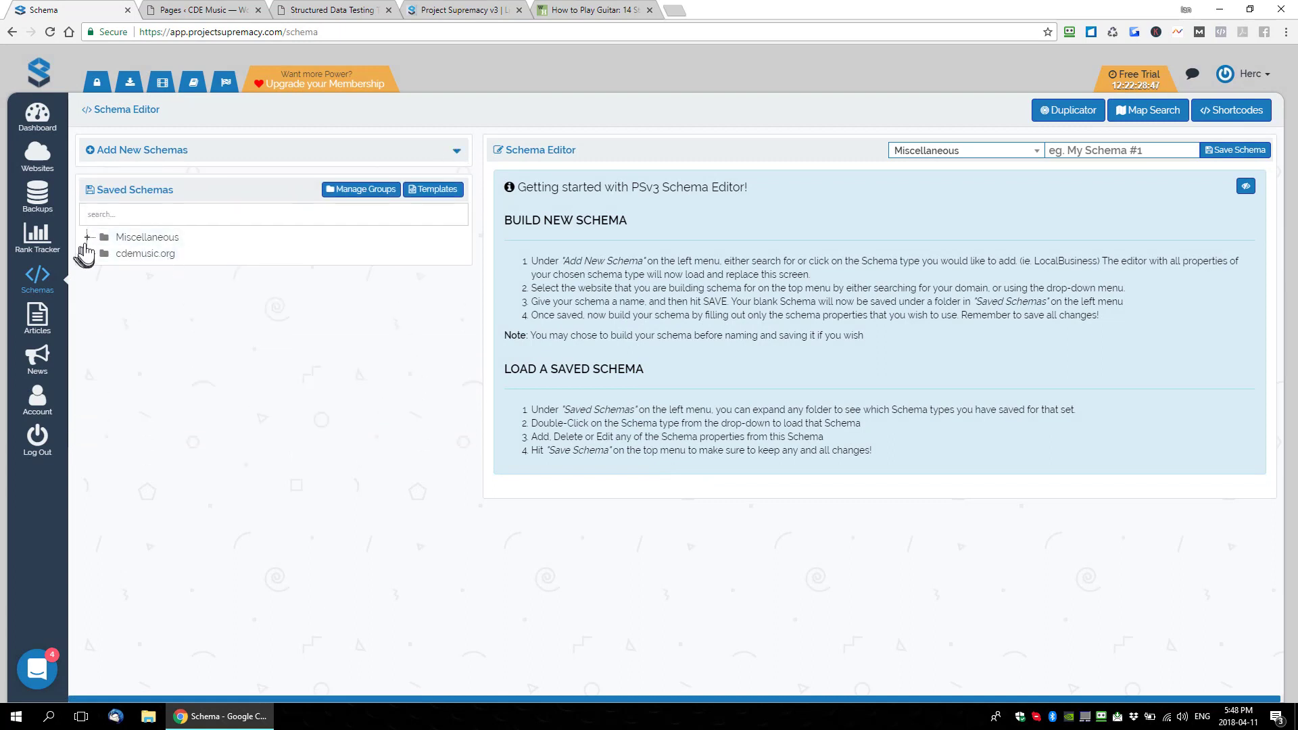
click(87, 237)
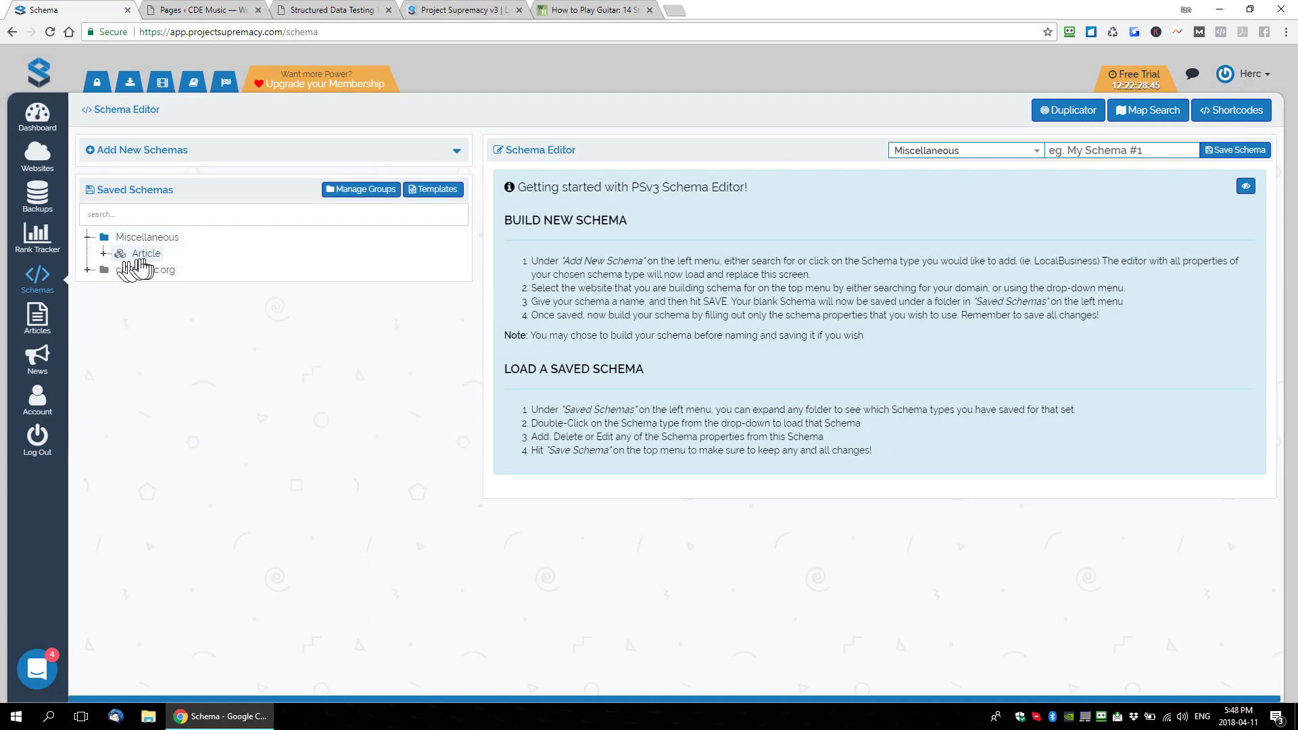
click(593, 10)
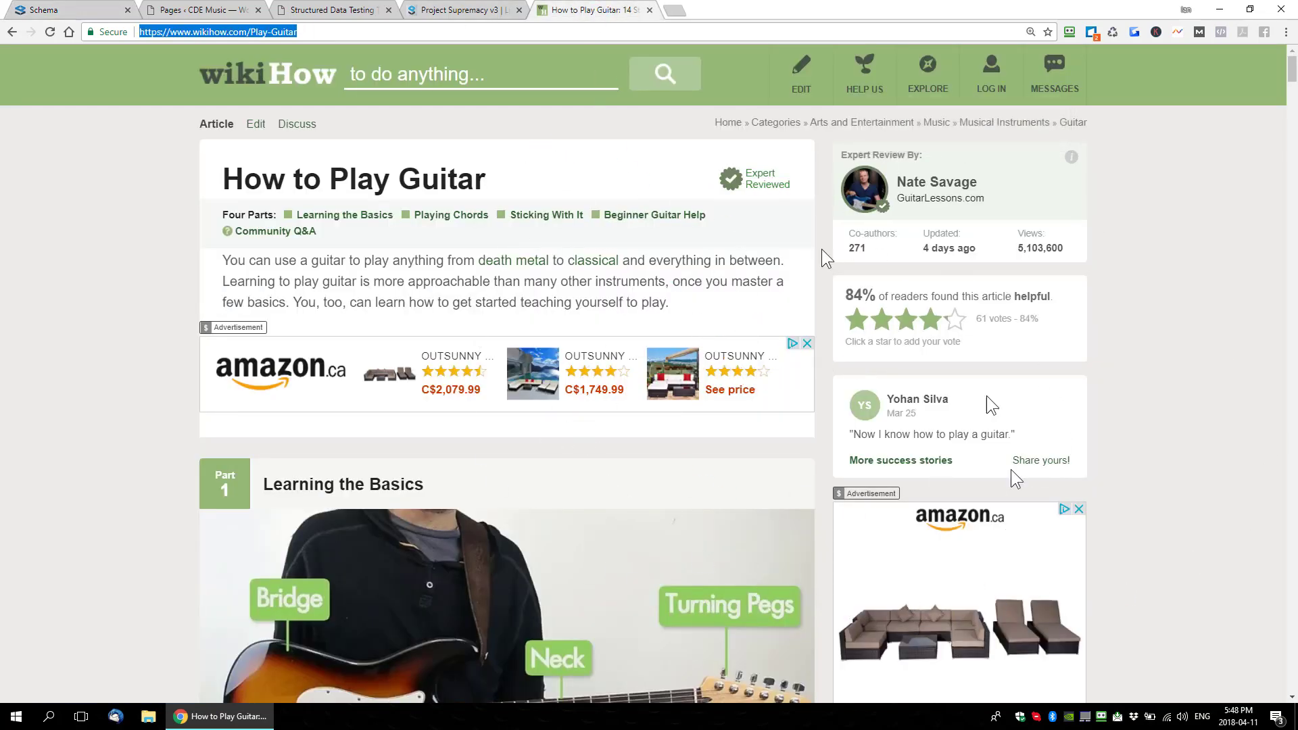
click(91, 10)
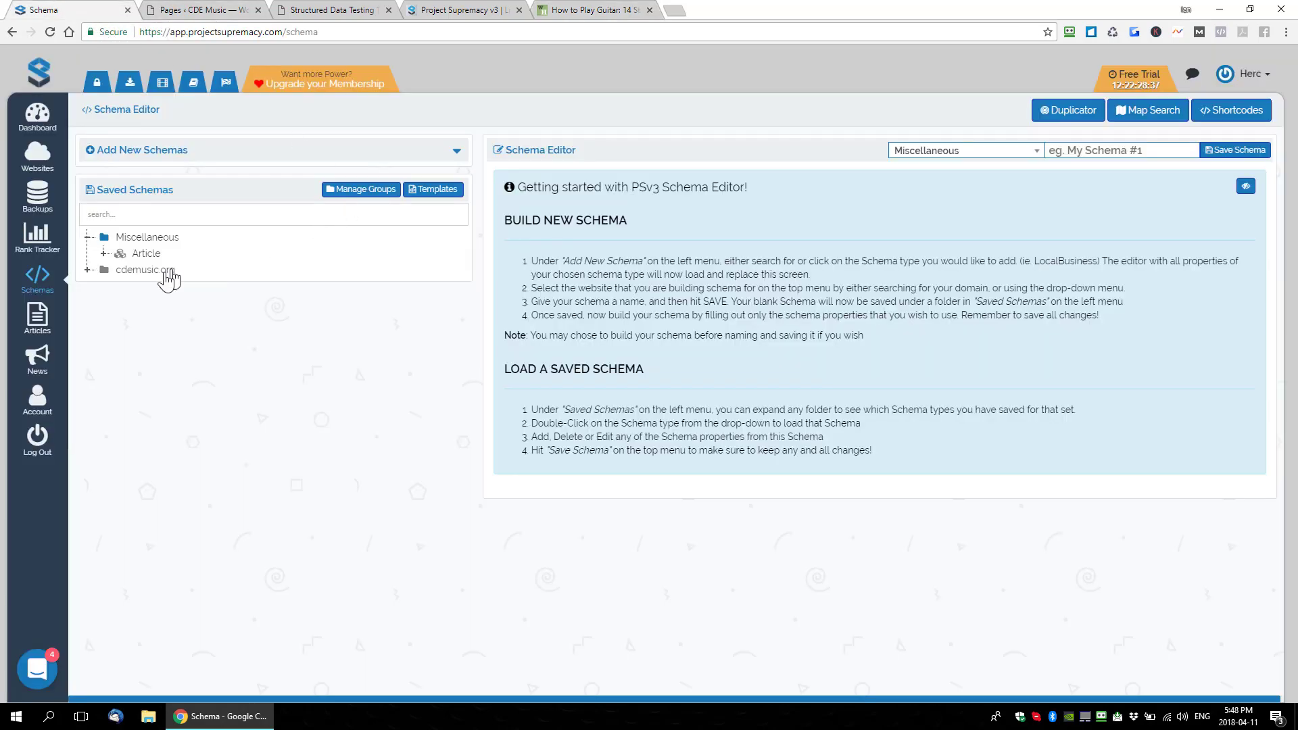
Step: Expand the Article schema HowToLearnGuitar and its nested AggregateRating, ImageObject, Organization, Person, and WebPage schemas to view the duplicated structure
click(102, 254)
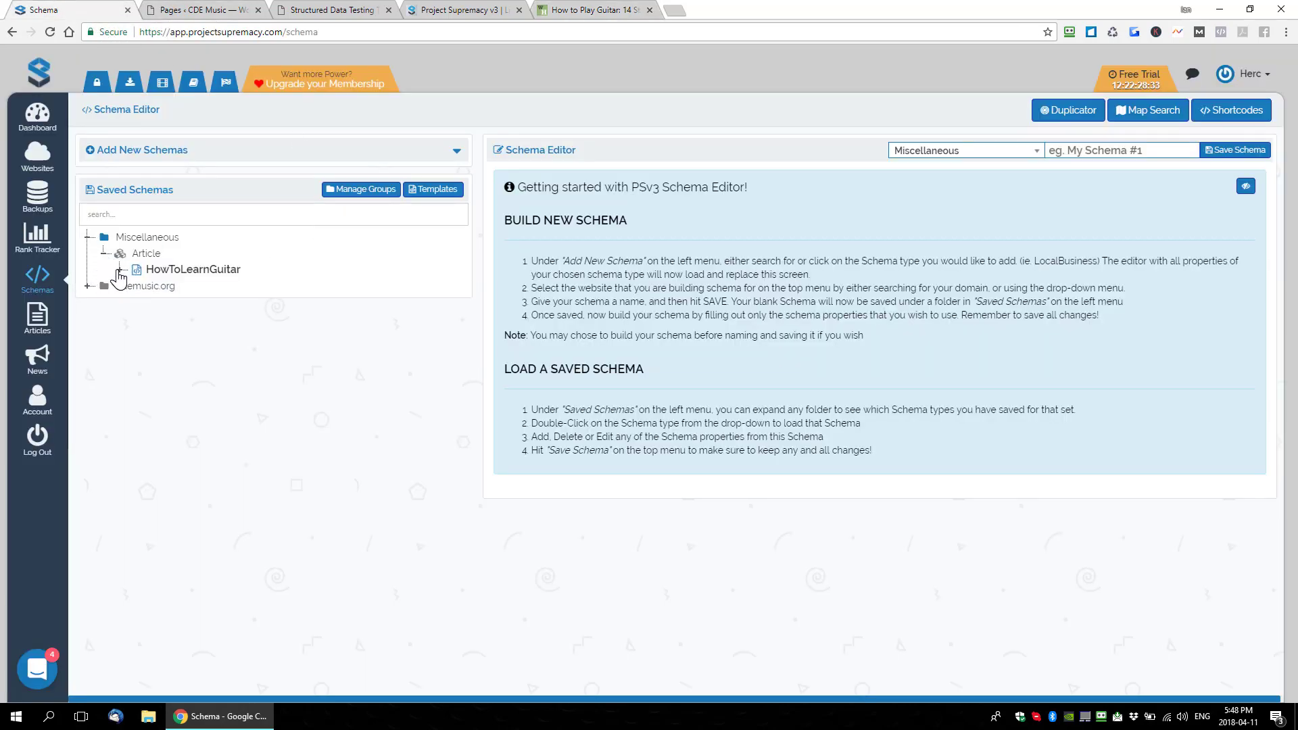
click(121, 270)
click(138, 286)
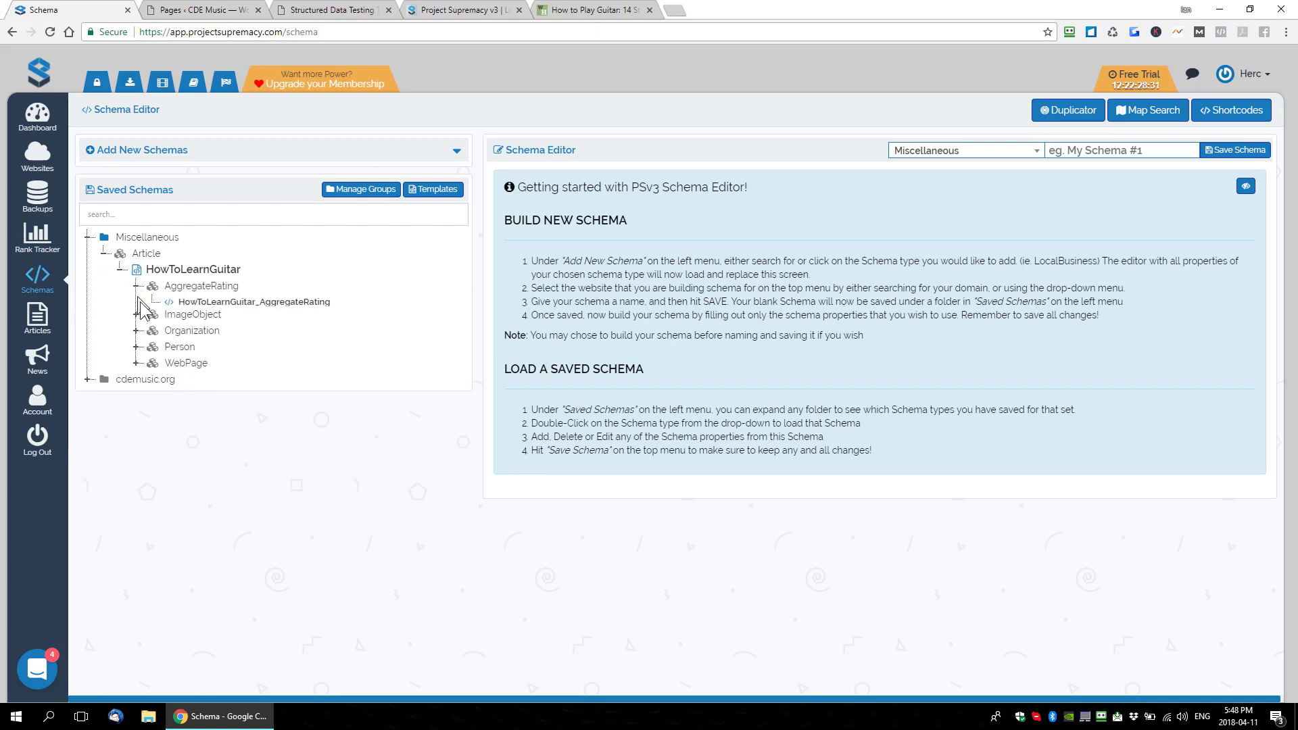
click(137, 318)
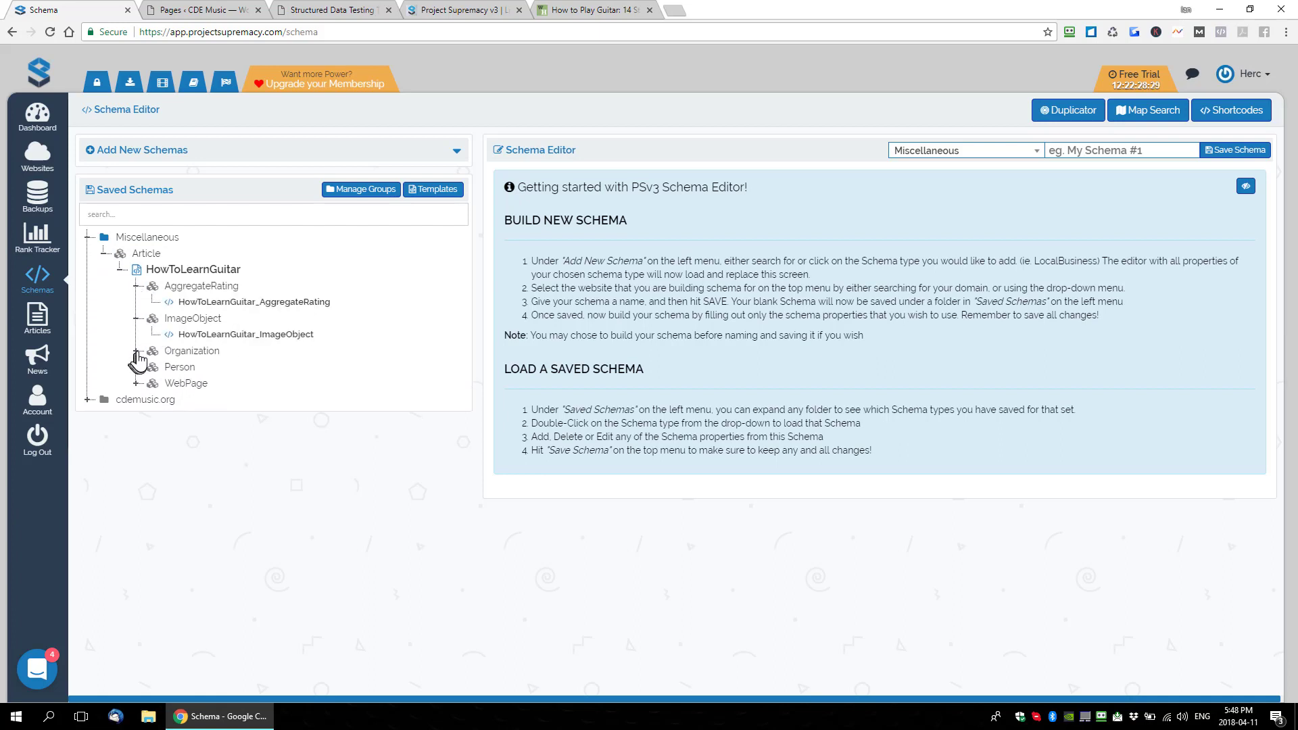
click(136, 351)
click(152, 367)
click(154, 398)
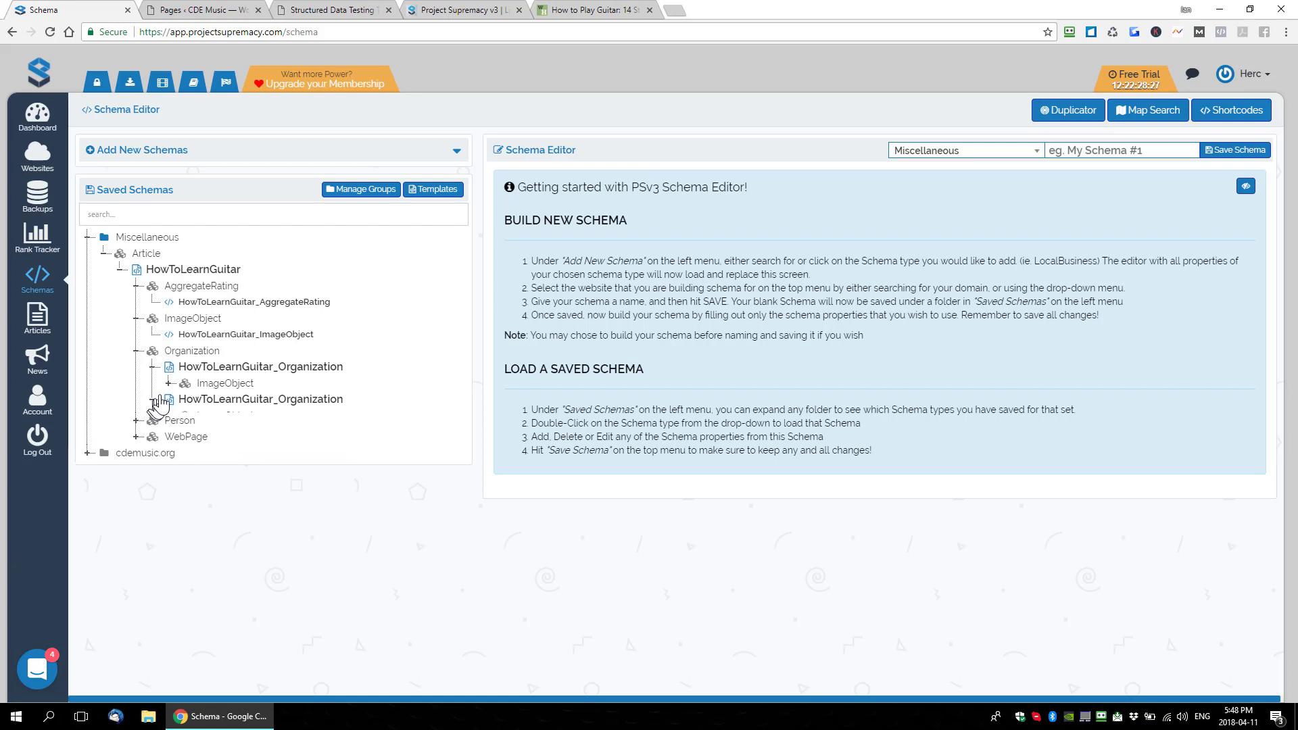
click(169, 383)
click(169, 432)
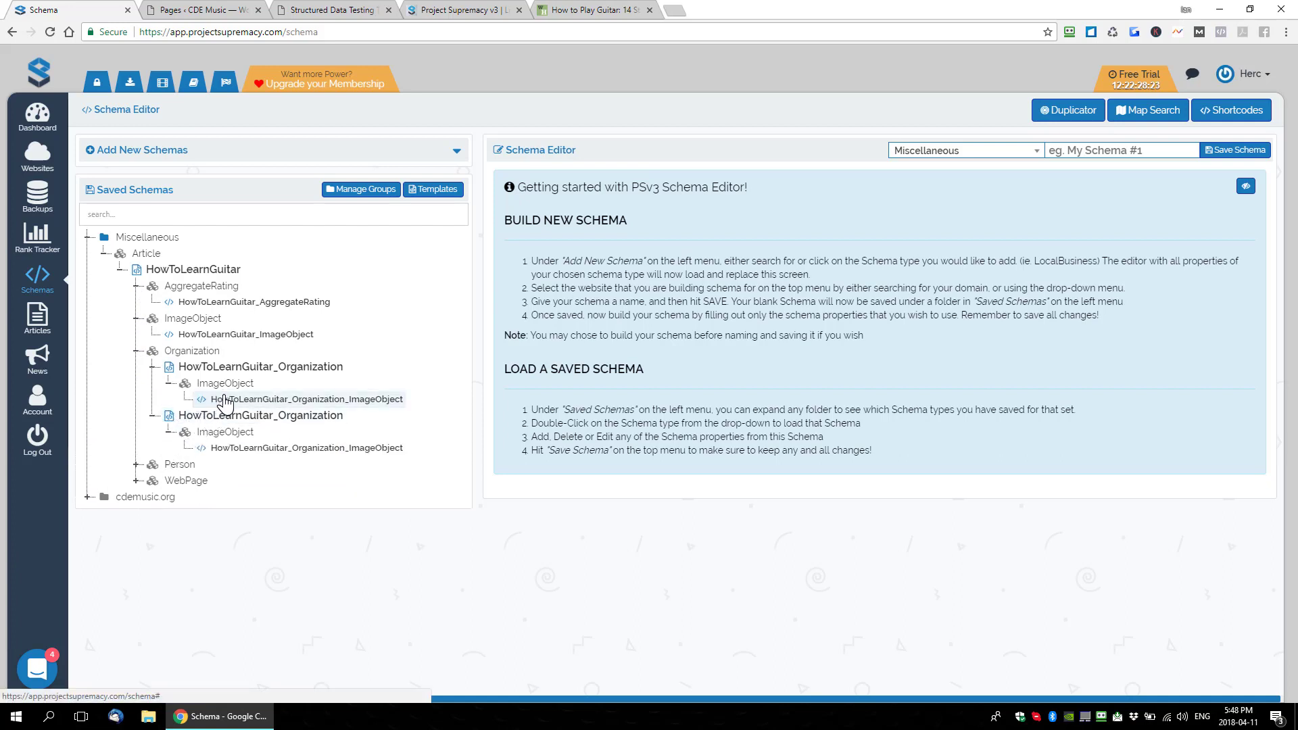
click(136, 464)
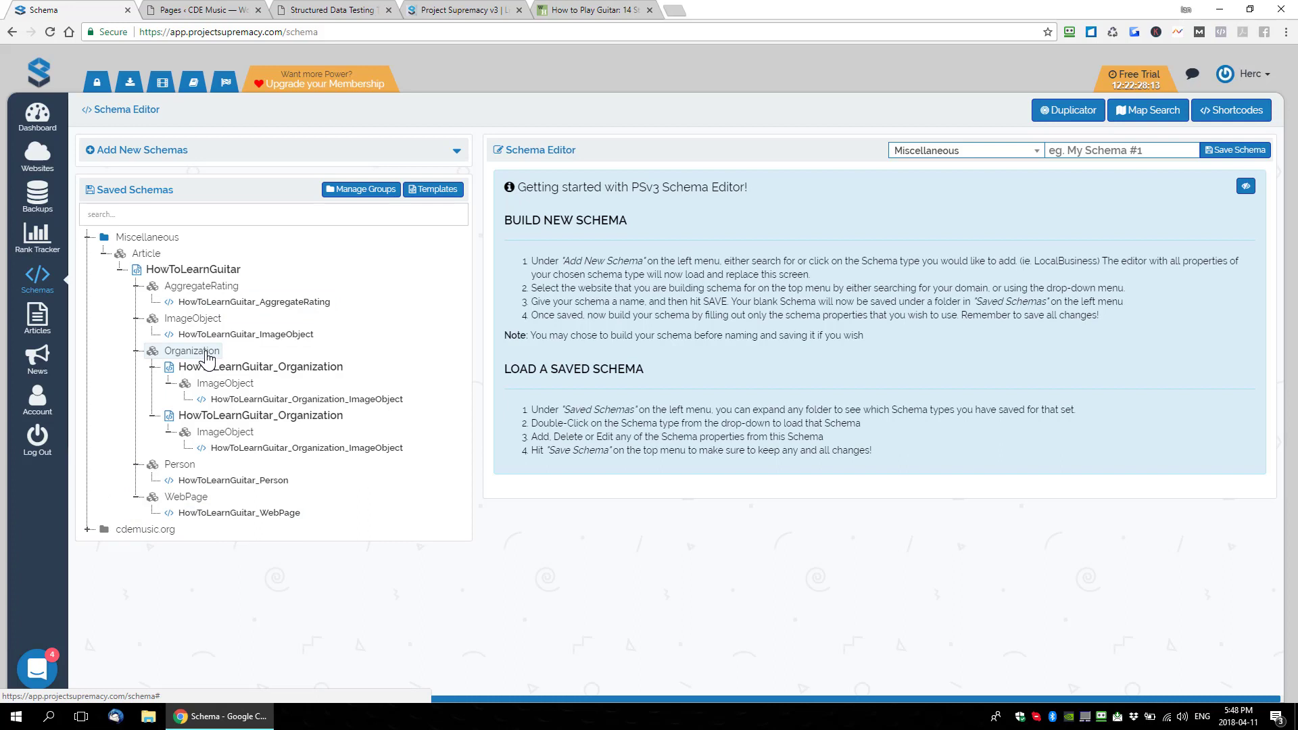
Step: Open the HowToLearnGuitar Article schema in the editor and hide its empty properties
double_click(181, 273)
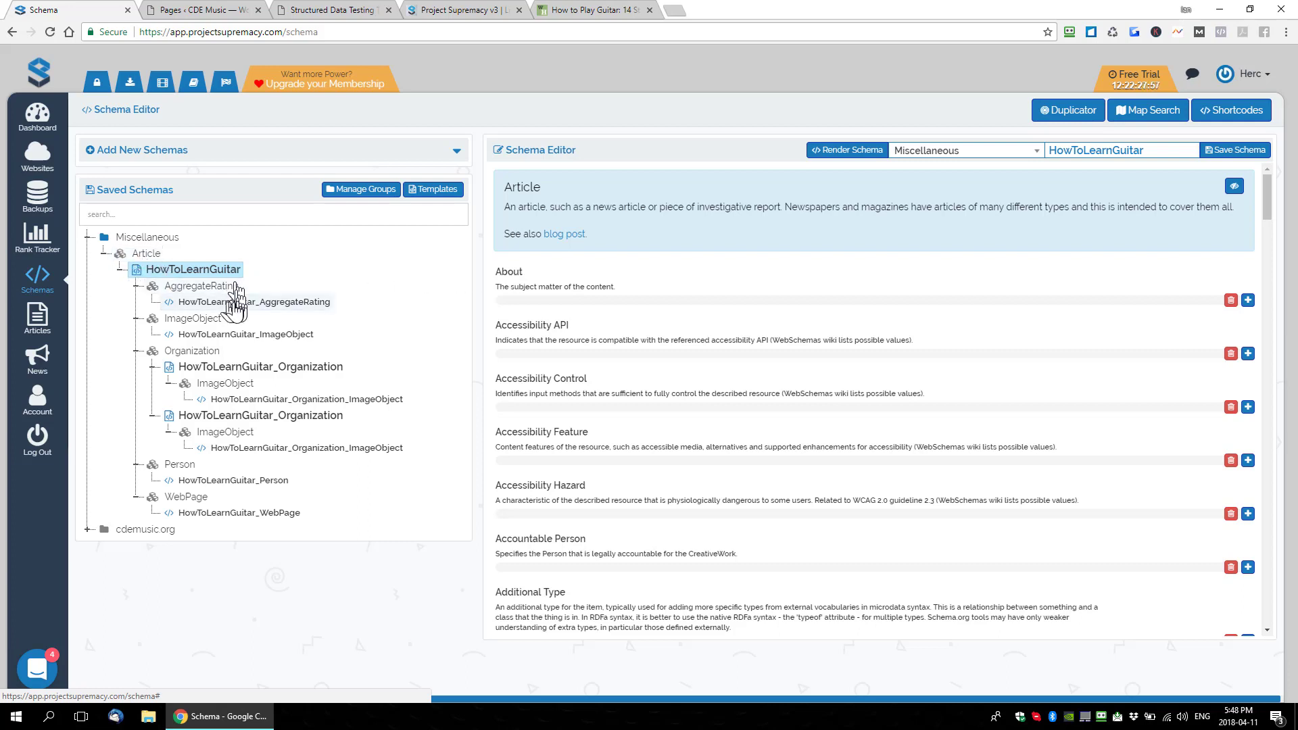
click(1234, 196)
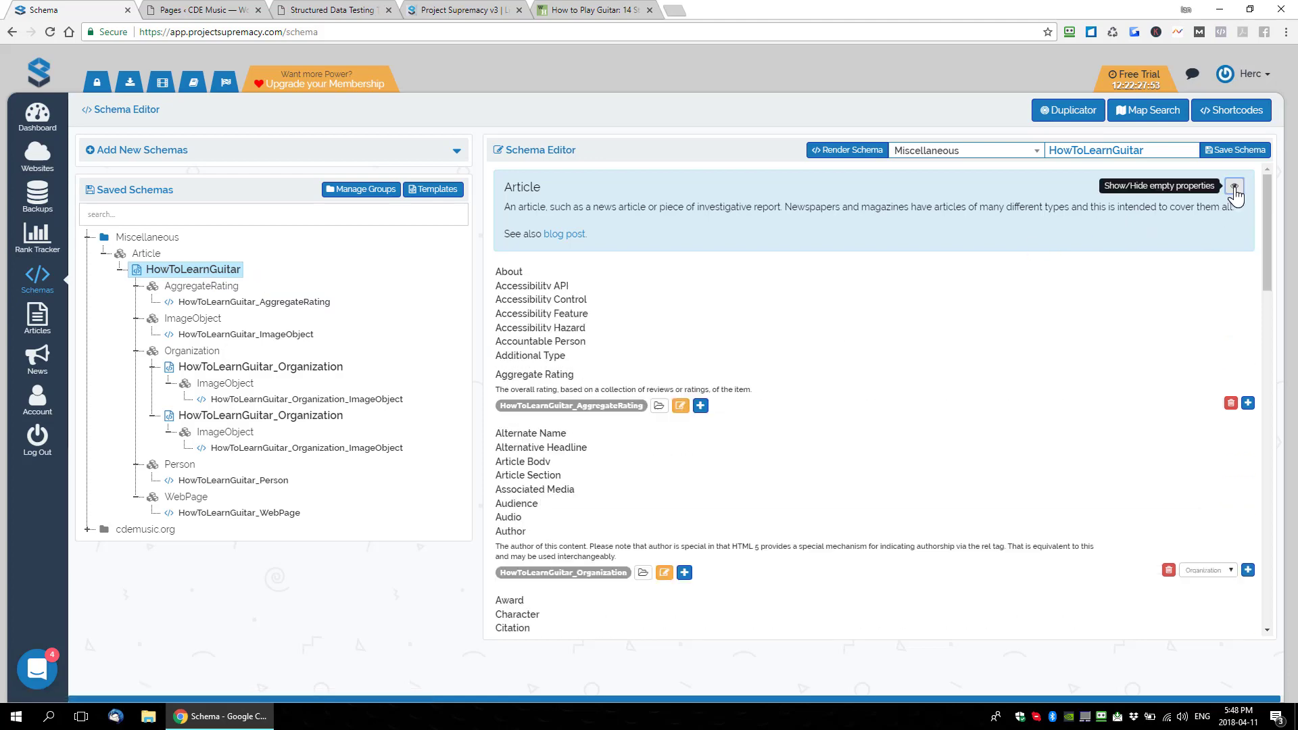
scroll(785, 347, down, 2)
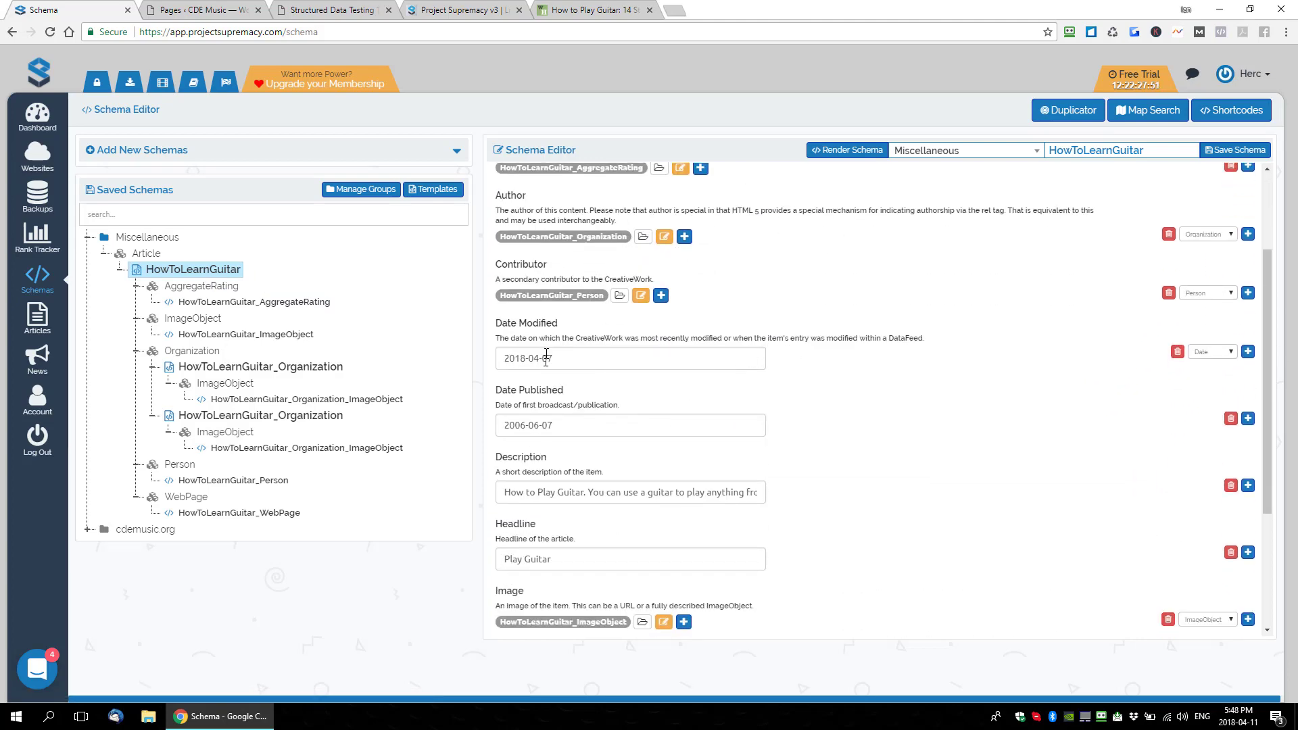
scroll(558, 358, down, 3)
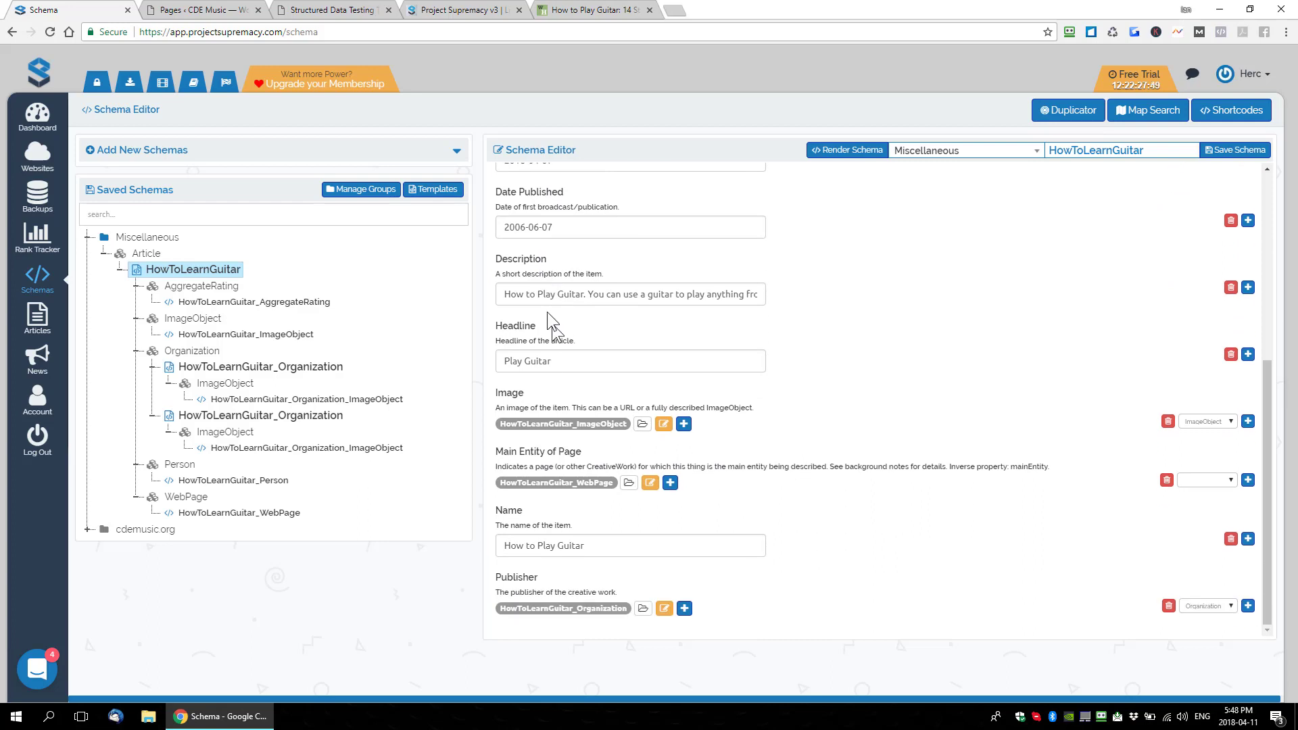
scroll(550, 329, up, 1)
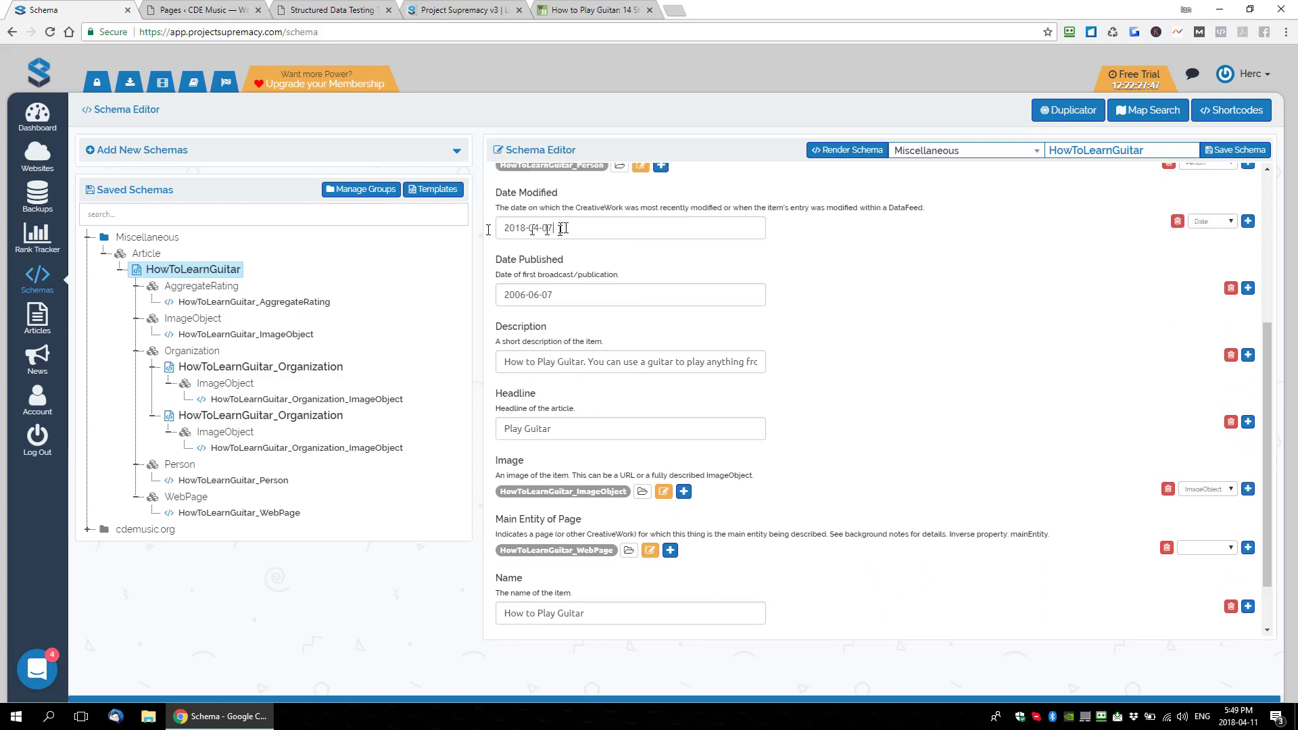
Step: Examine the duplicated Article schema's modified date, published date, full description, and other filled-in properties
click(561, 228)
key(Tab)
key(Tab)
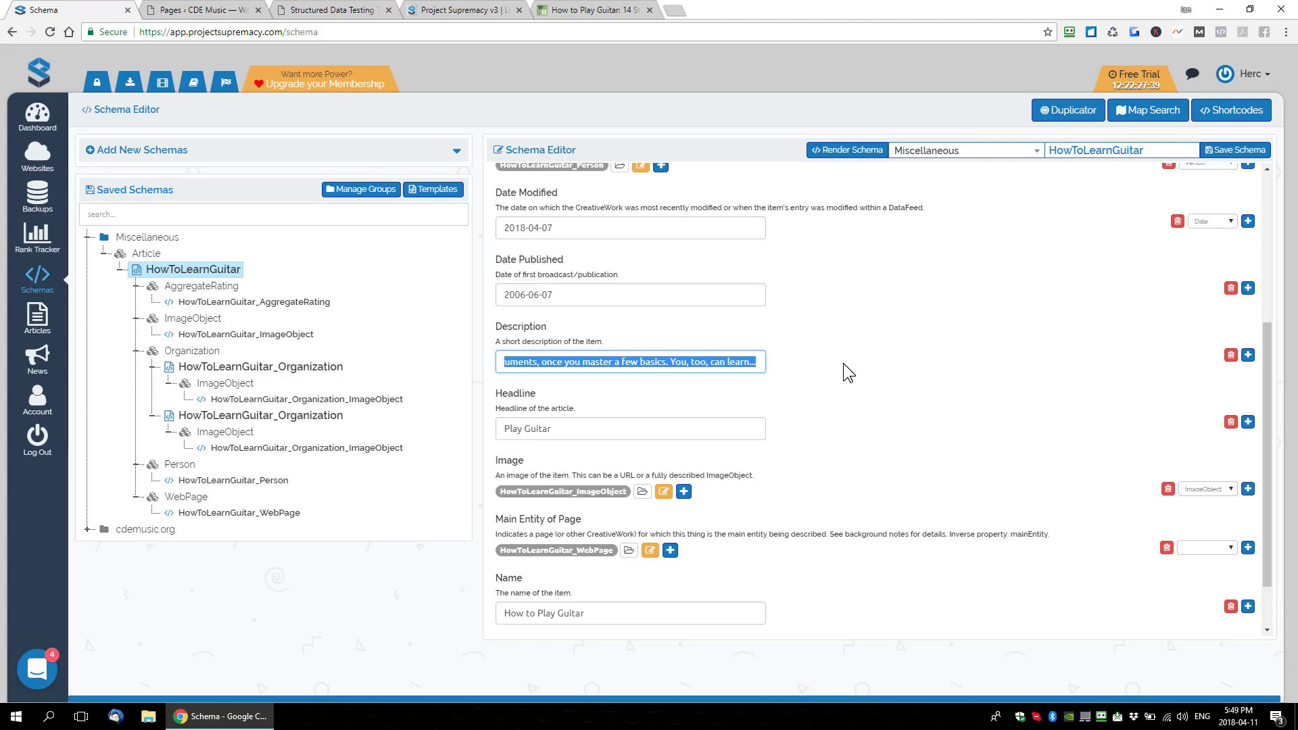
scroll(832, 392, up, 4)
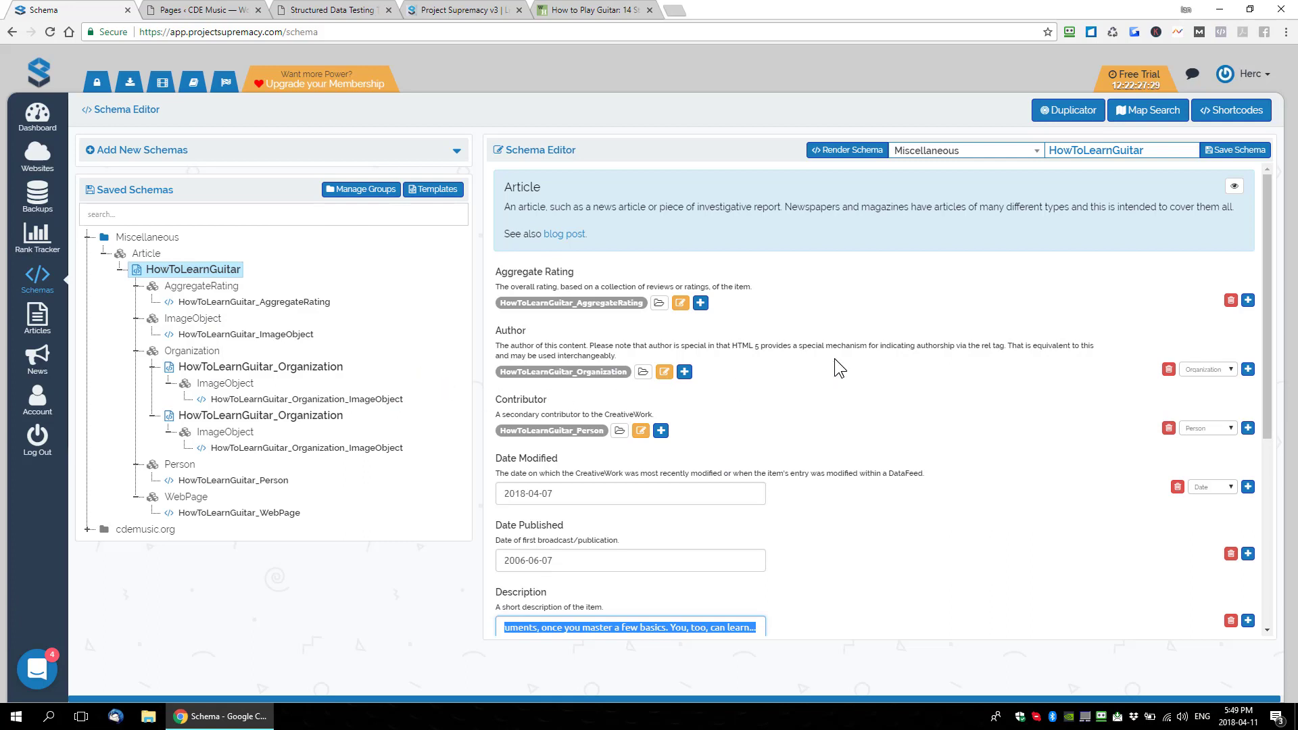
scroll(838, 368, down, 5)
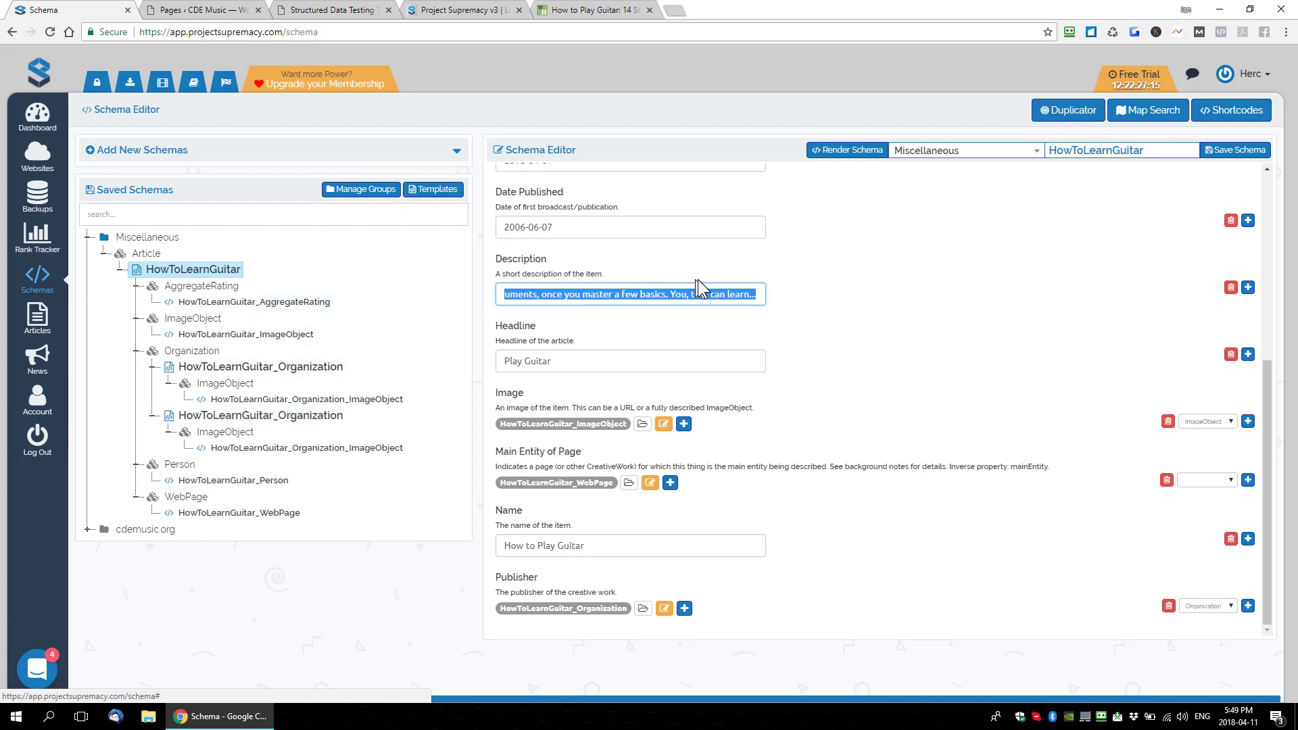
drag(715, 298, 519, 296)
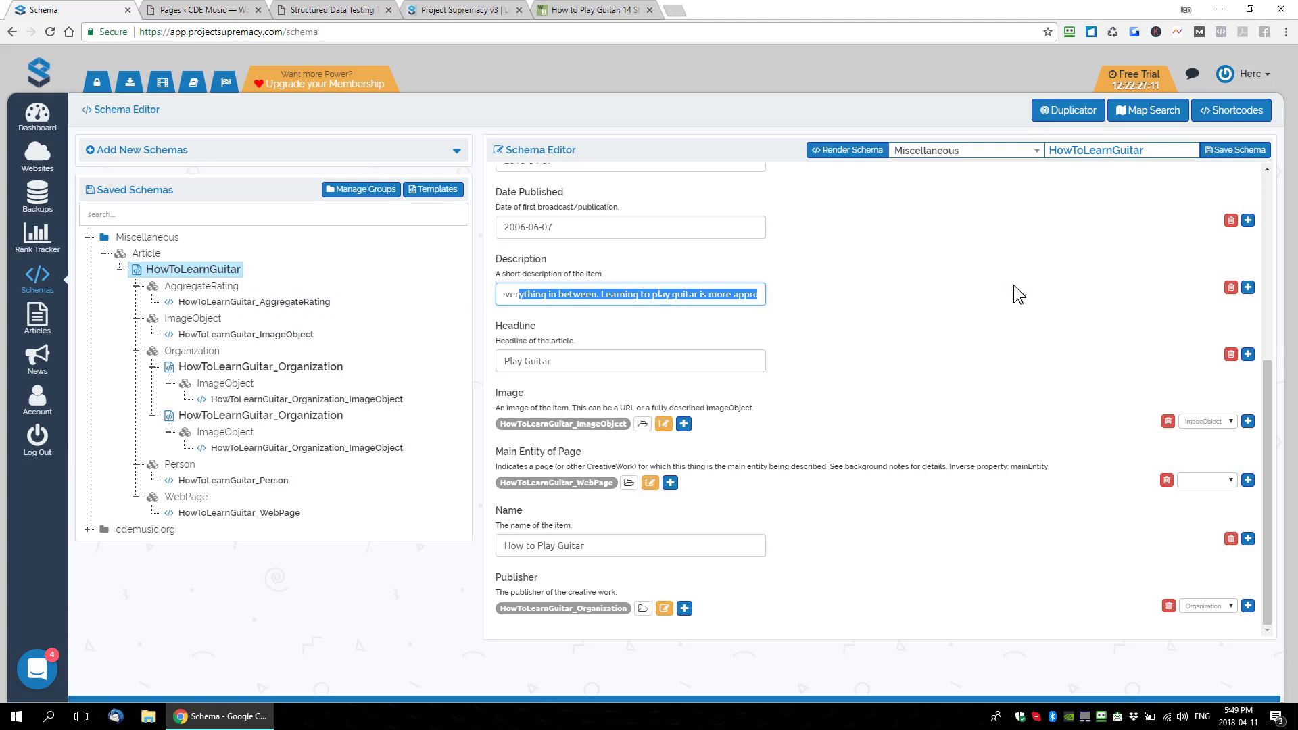
scroll(977, 342, up, 5)
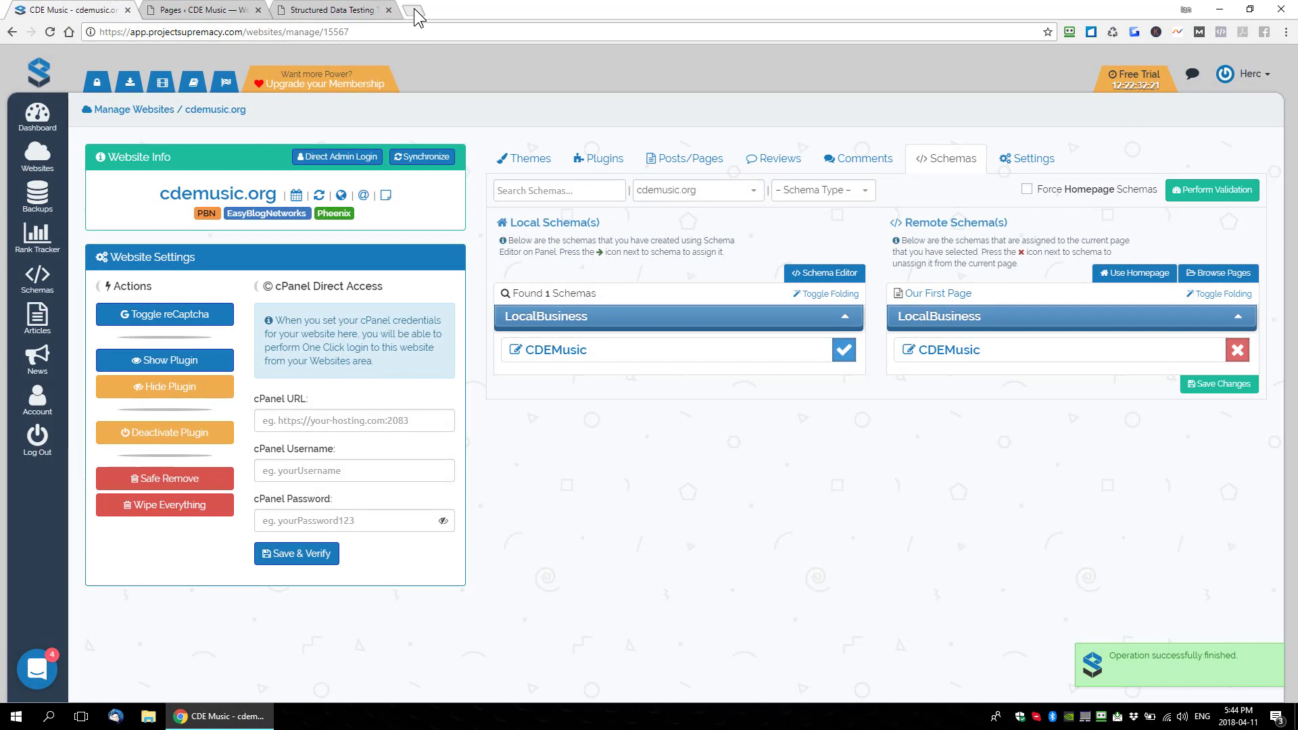
Step: Open v3.projectsupremacy.com/webinars in a new browser tab
click(409, 11)
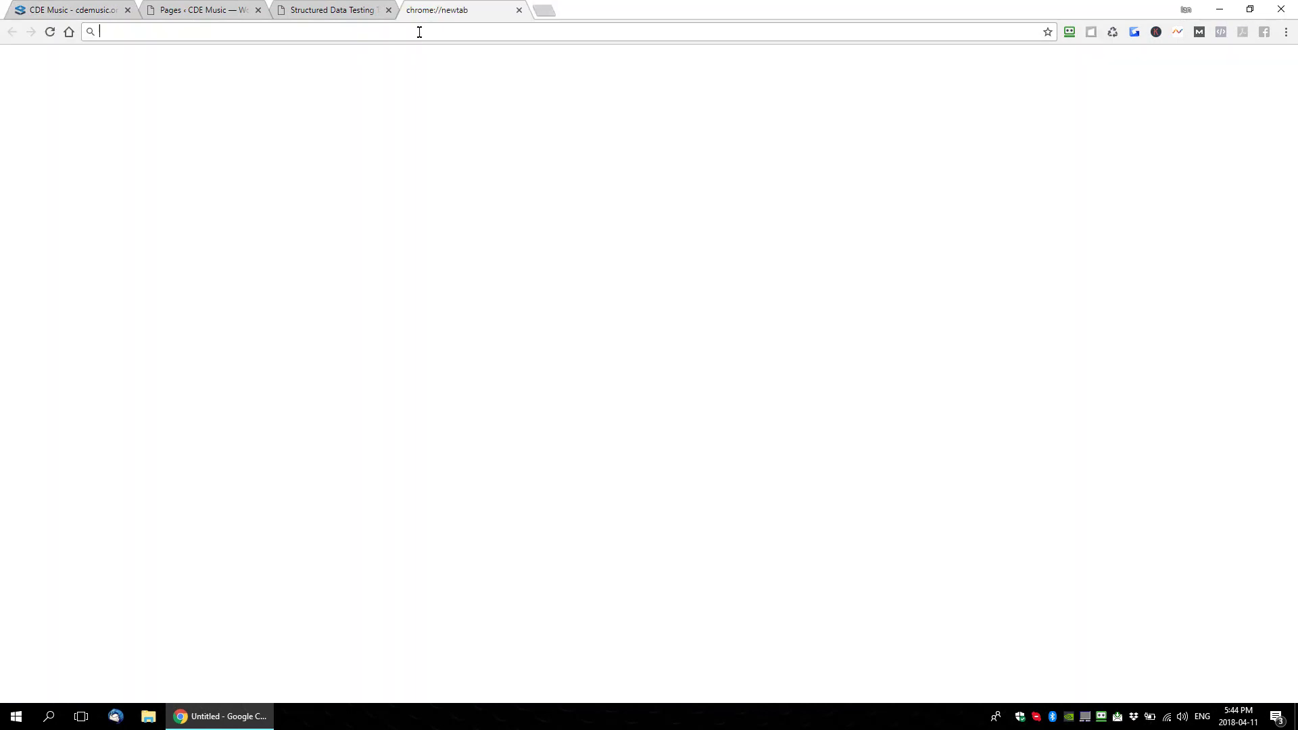
text(v3.projectsupremacy.com)
key(Down)
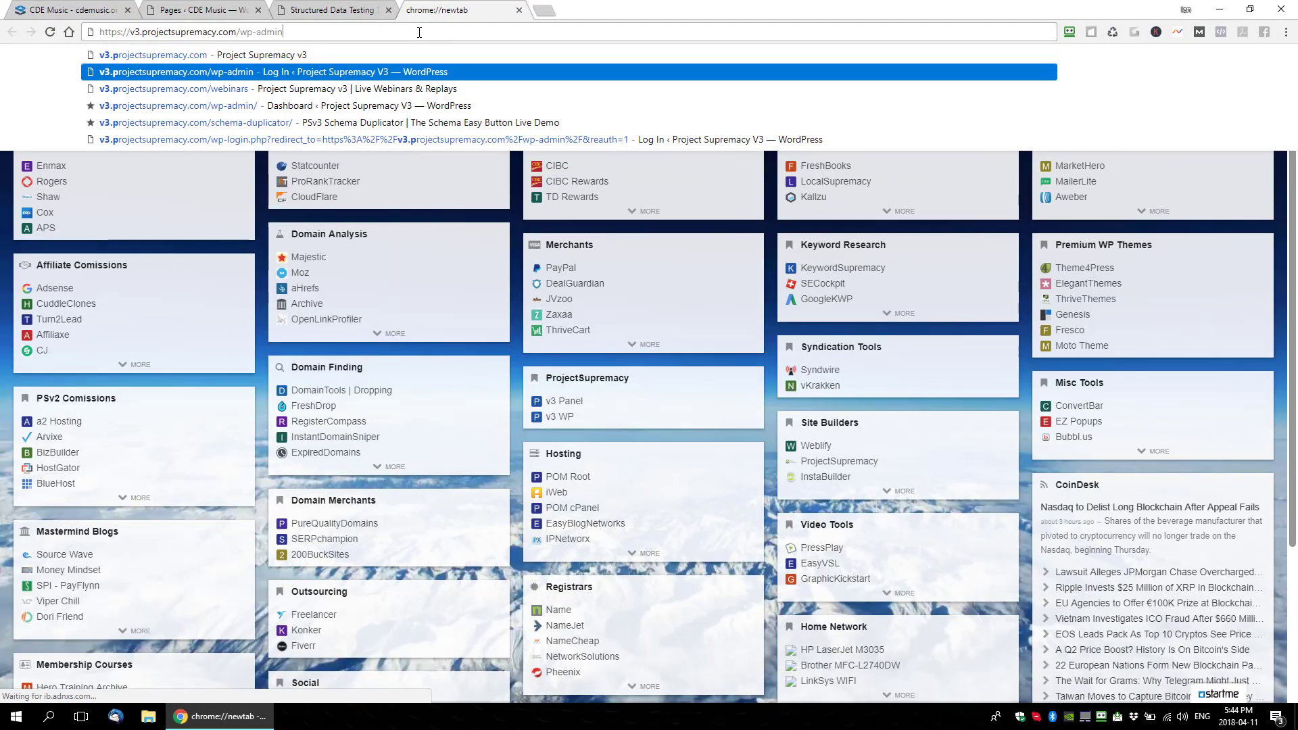
key(Down)
key(Return)
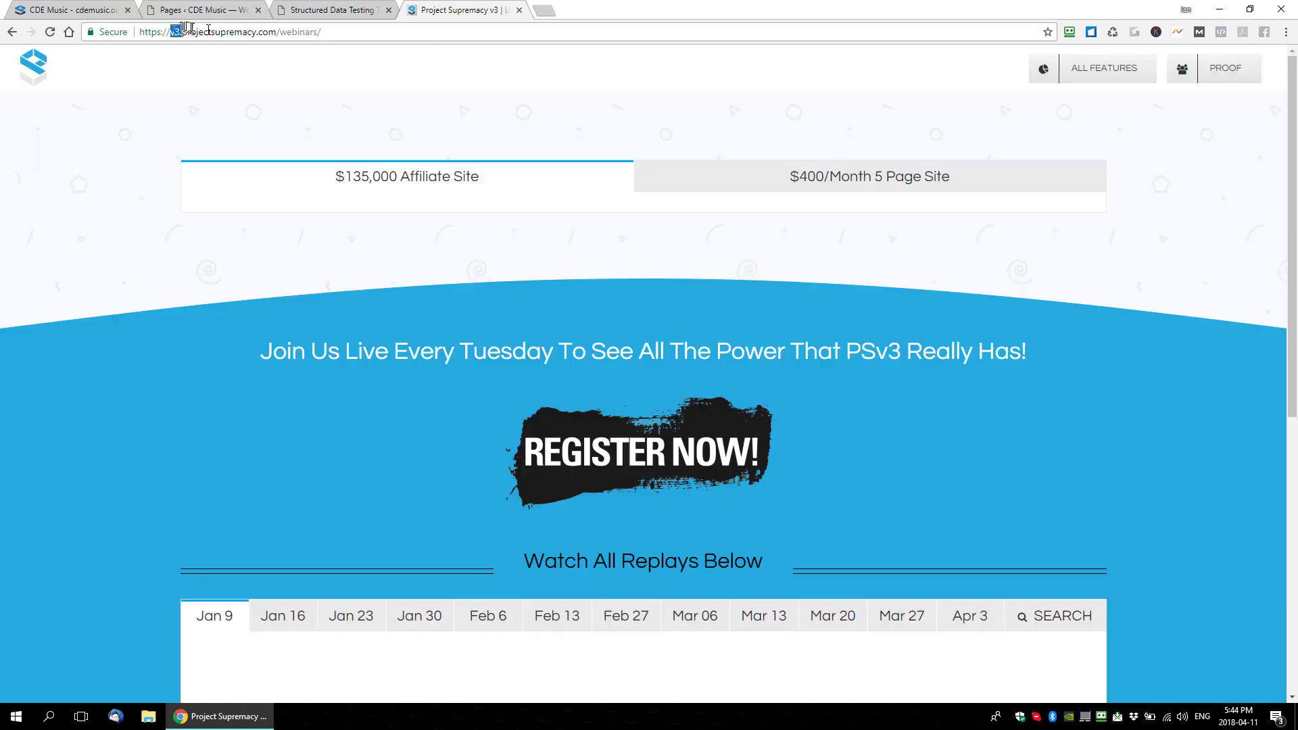
drag(171, 31, 344, 34)
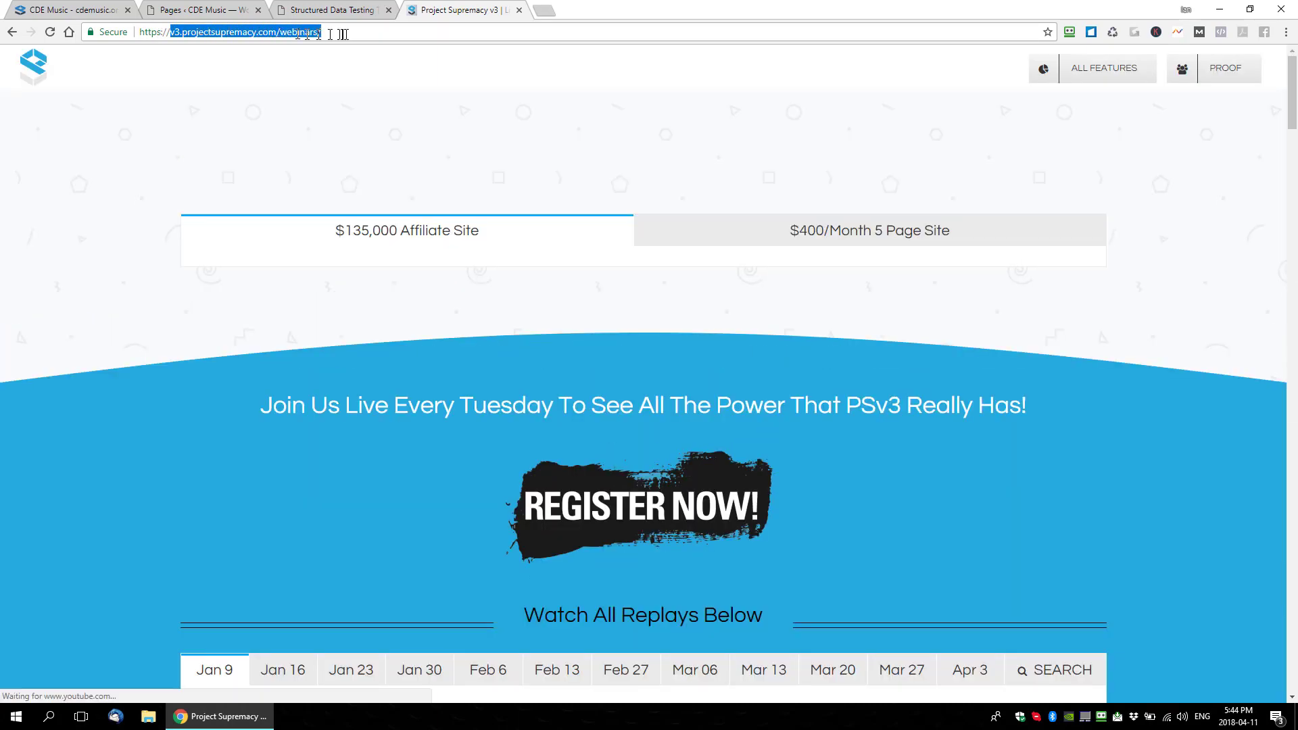
Step: View the Jan 16 and Jan 30 webinar replays and search the replay index for "Schema"
scroll(835, 319, down, 6)
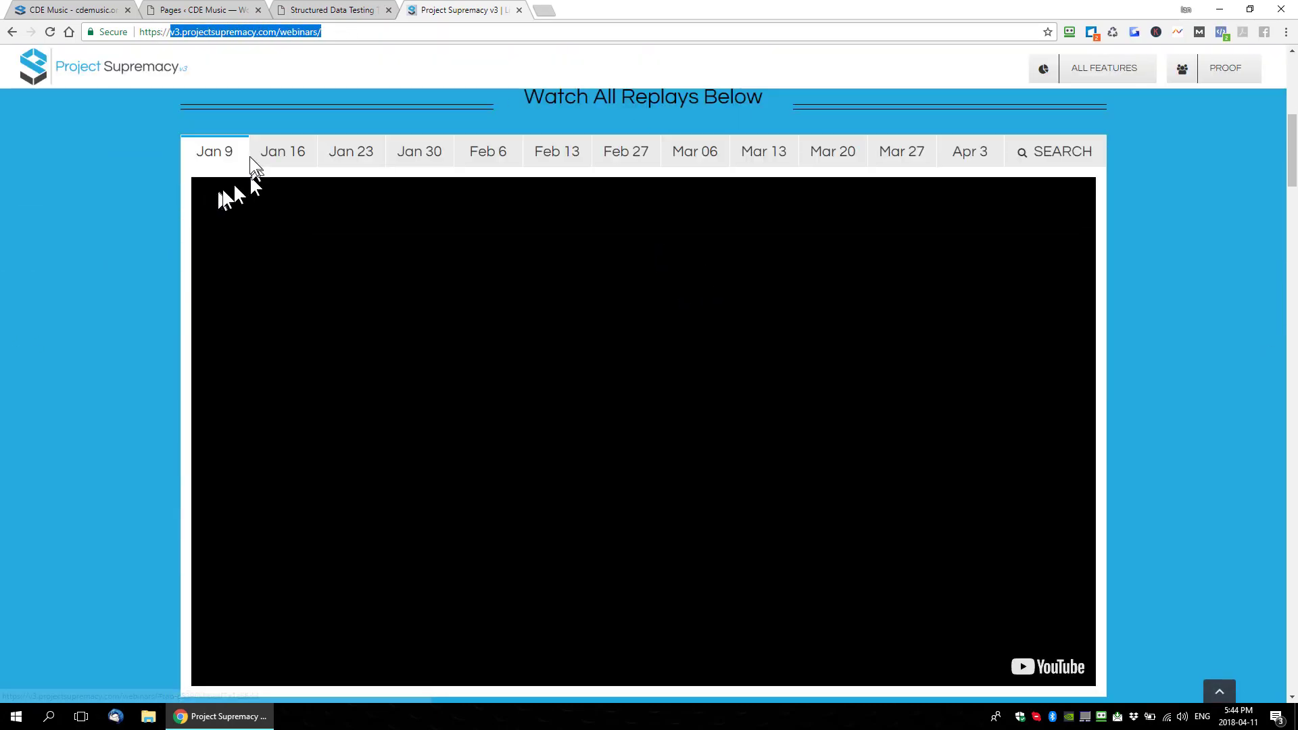
click(277, 157)
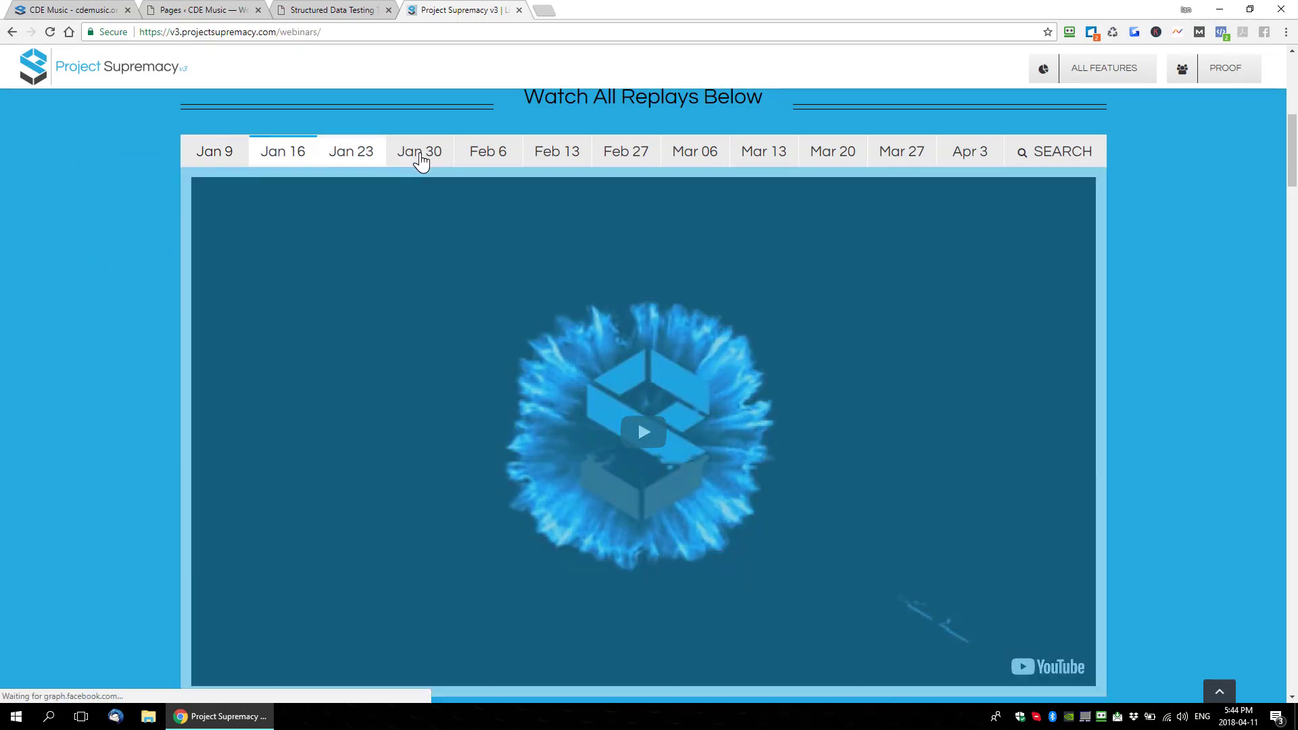
click(419, 157)
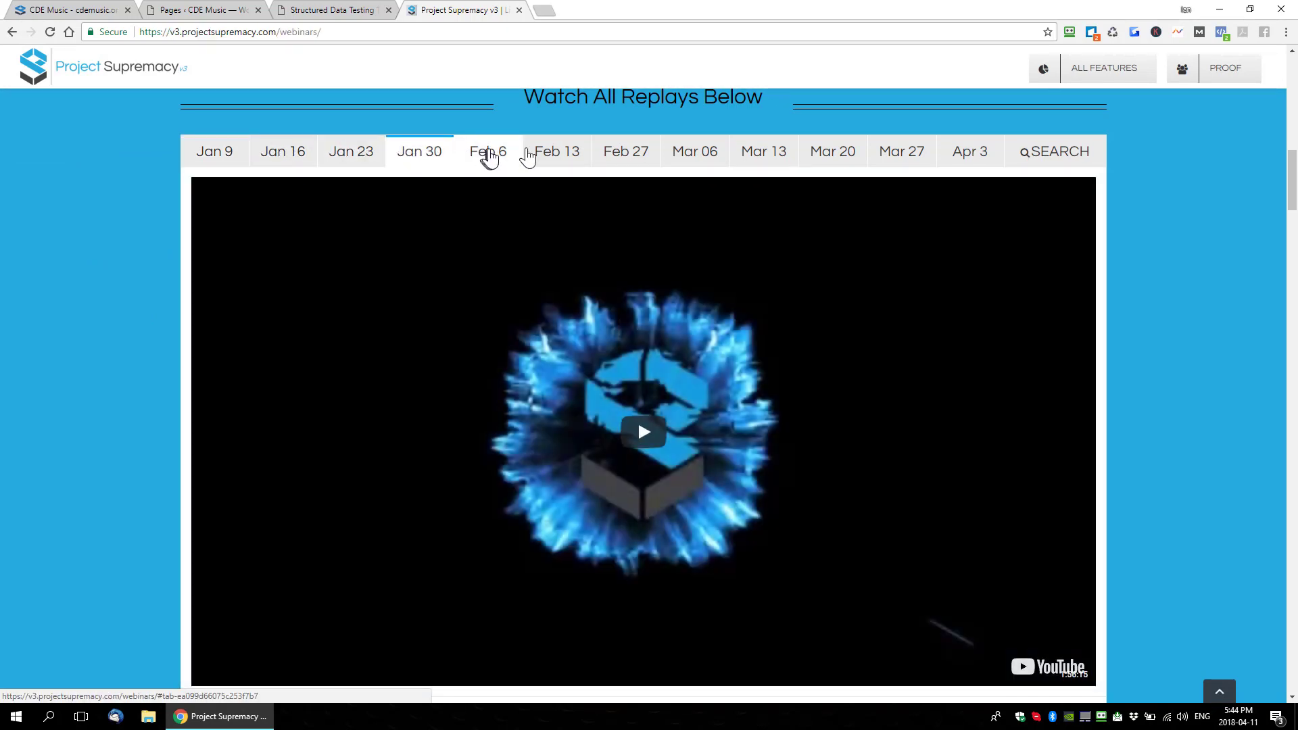
click(1056, 157)
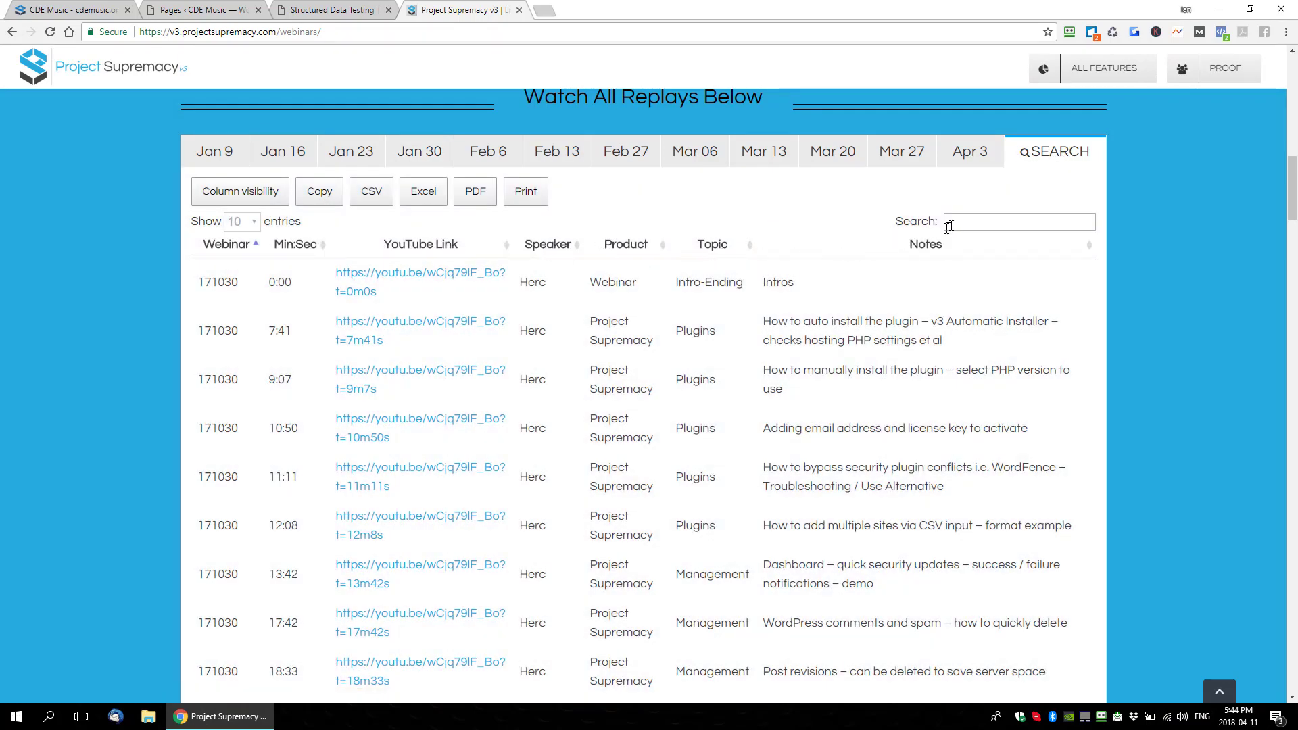
click(948, 226)
text(Schema)
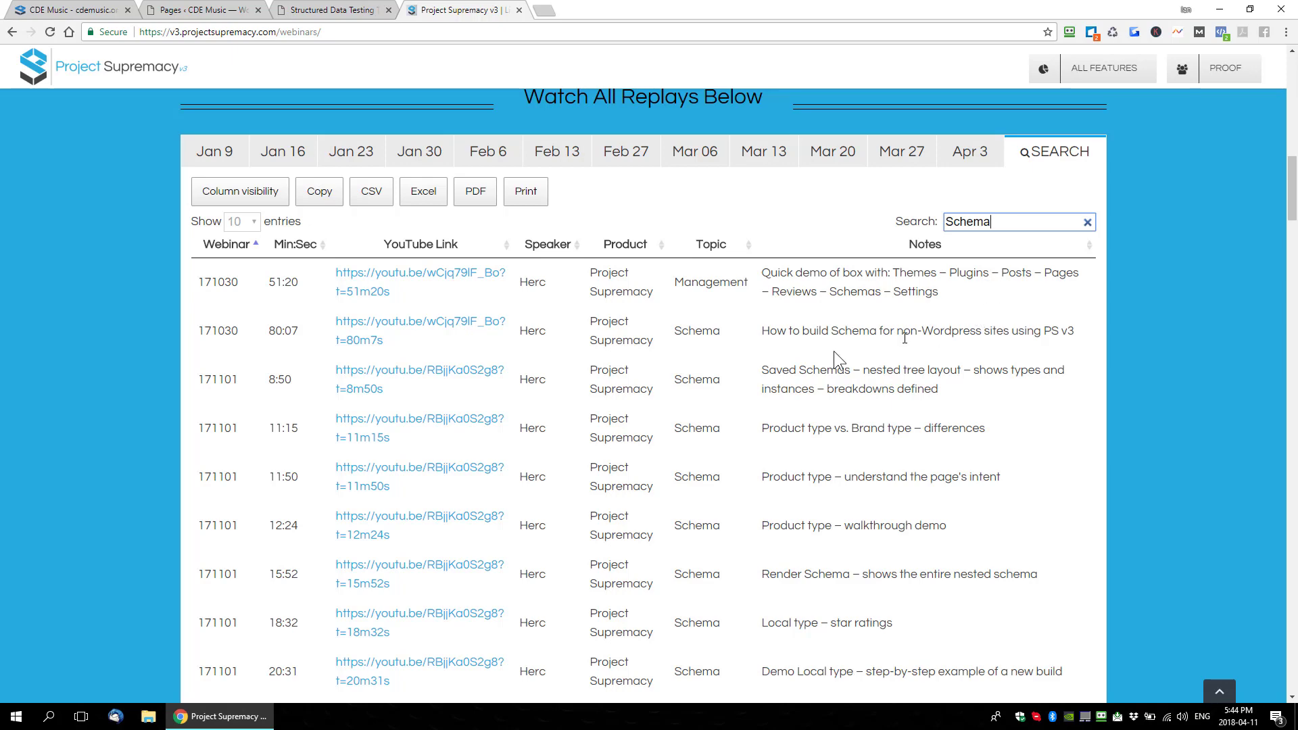
Step: Examine the topics and notes of the filtered webinar entries, including the Local type star ratings and Product type walkthrough demo
scroll(753, 354, down, 2)
drag(669, 200, 806, 556)
click(902, 497)
scroll(853, 500, up, 2)
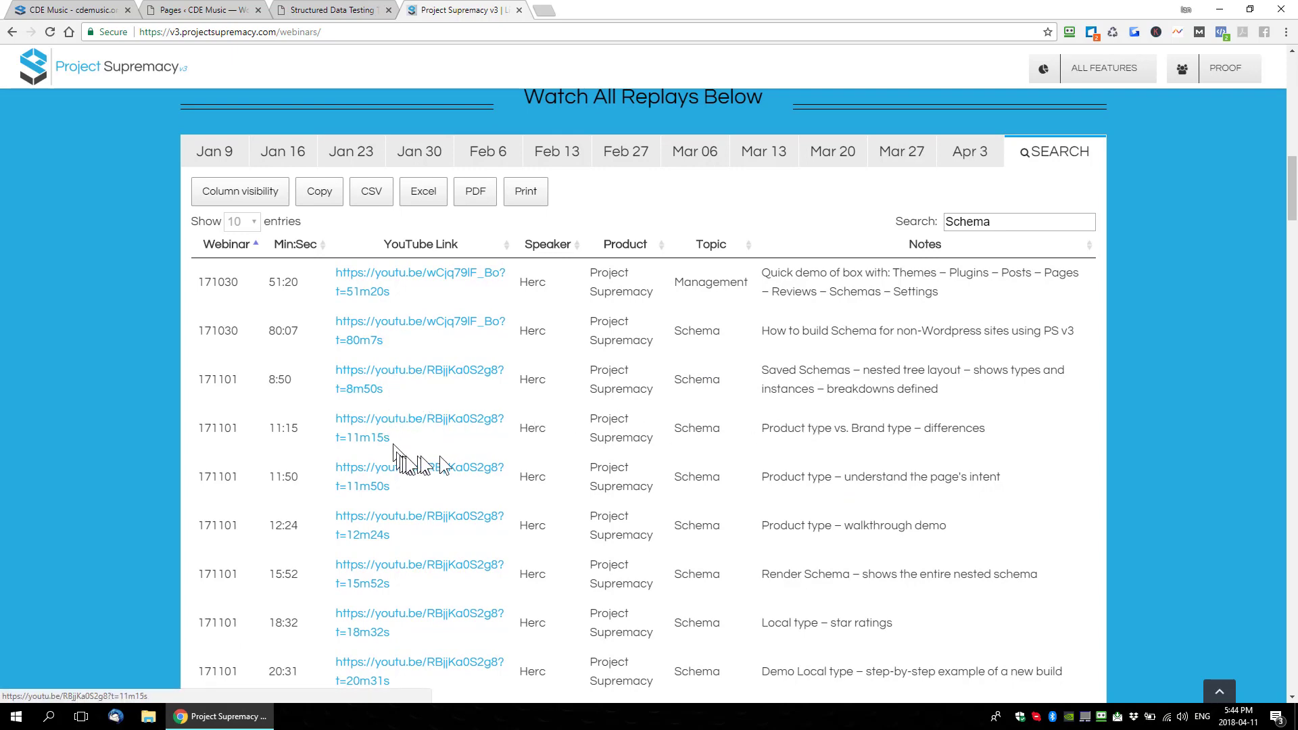
scroll(433, 458, down, 2)
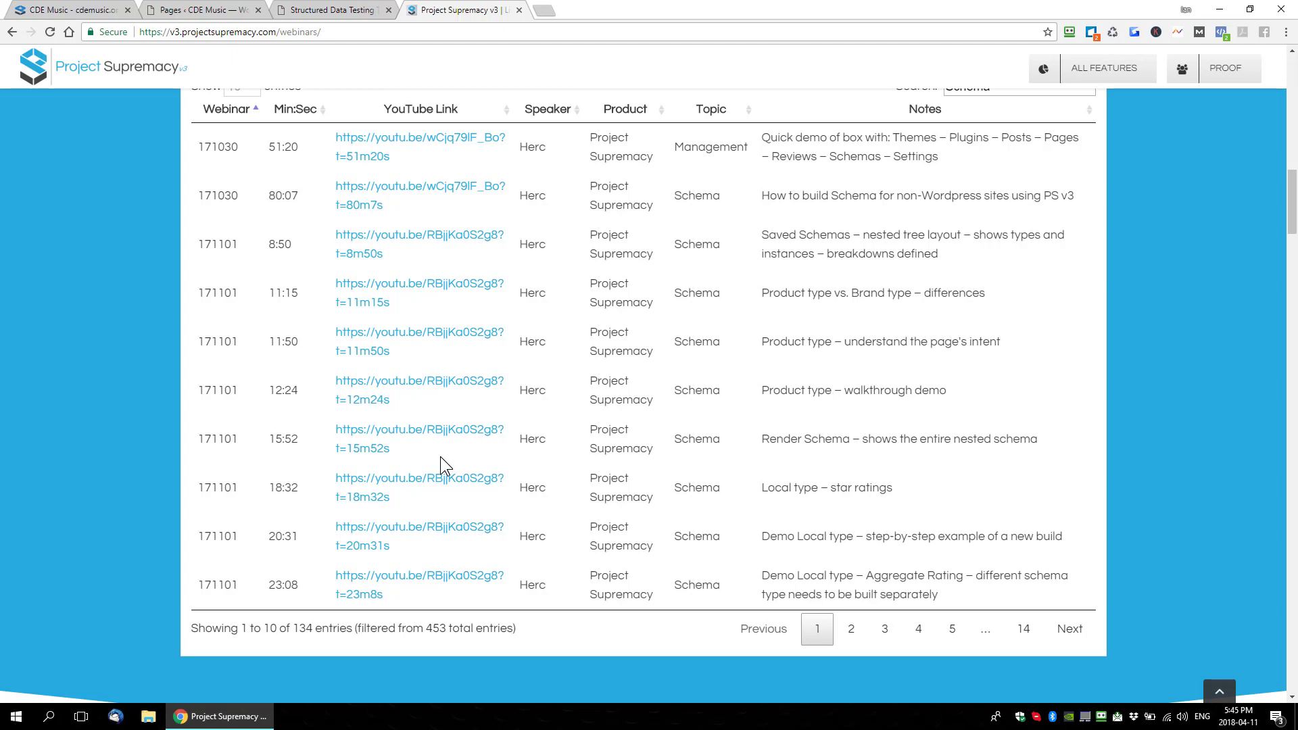
drag(893, 488, 761, 488)
drag(959, 391, 758, 391)
scroll(958, 457, up, 1)
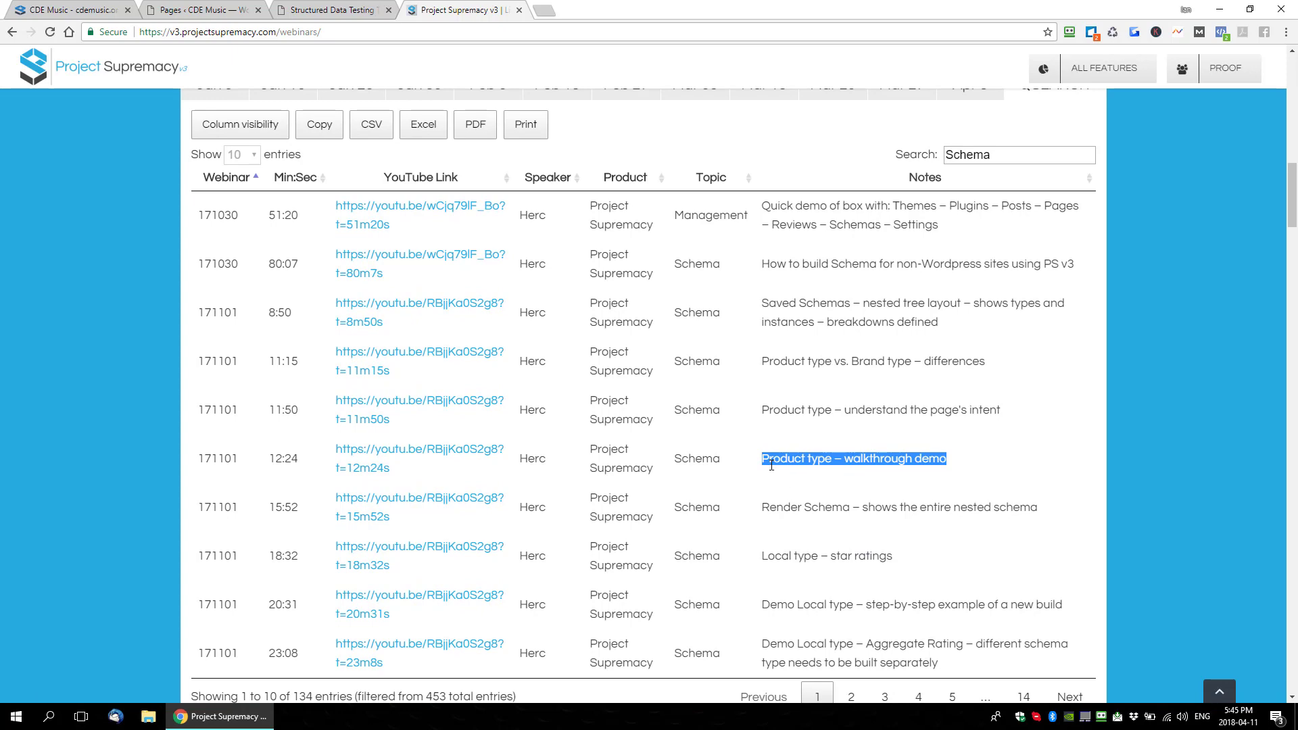
scroll(711, 427, up, 3)
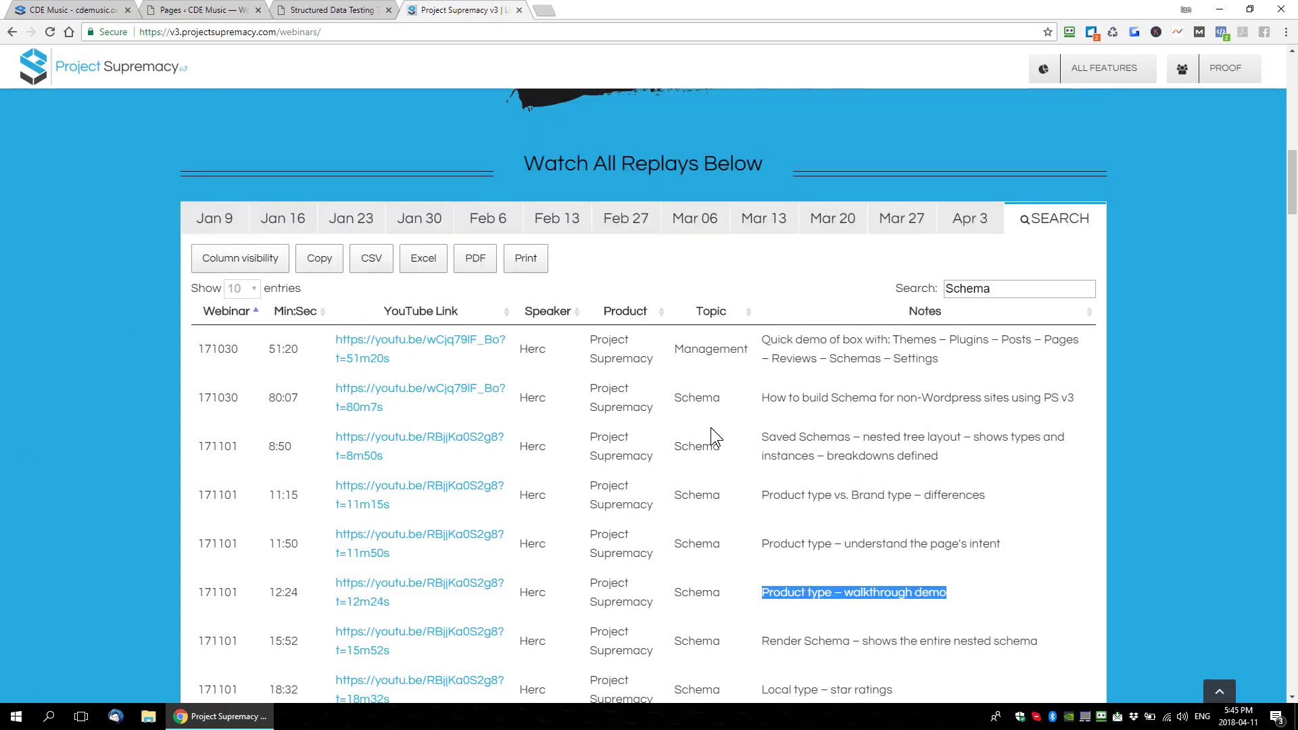